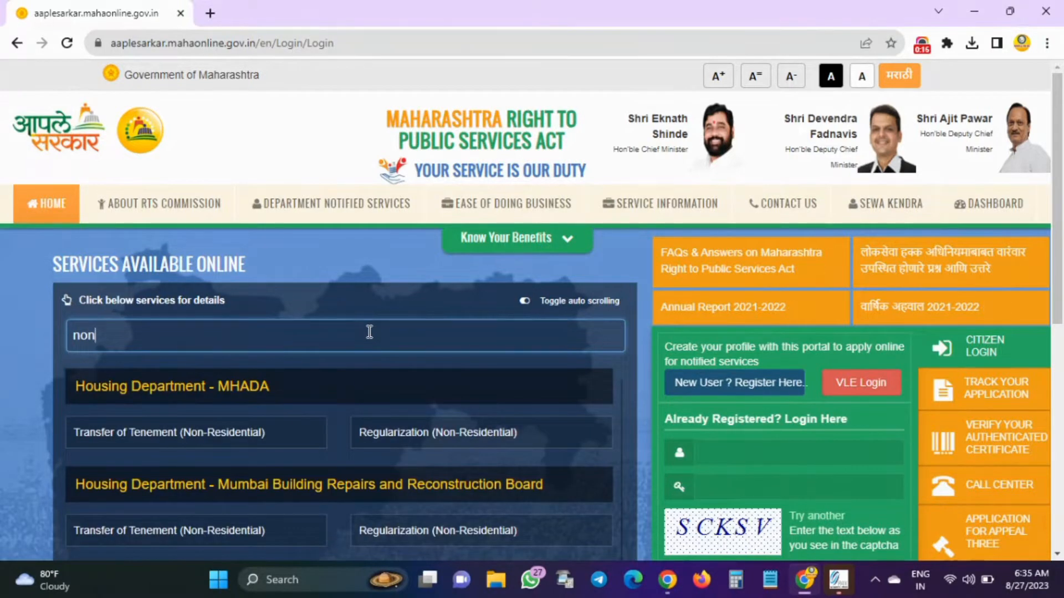
- Open the Non Creamy Layer required-documents popup and review it down to the Apply/Close/Print buttons
click(300, 394)
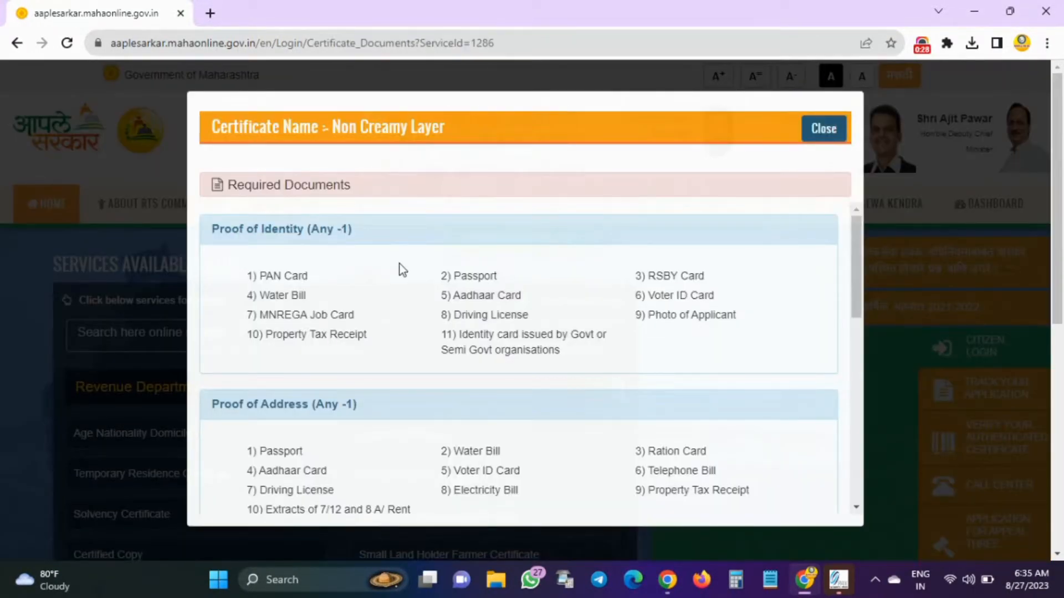
scroll(400, 264, down, 2)
scroll(400, 264, up, 2)
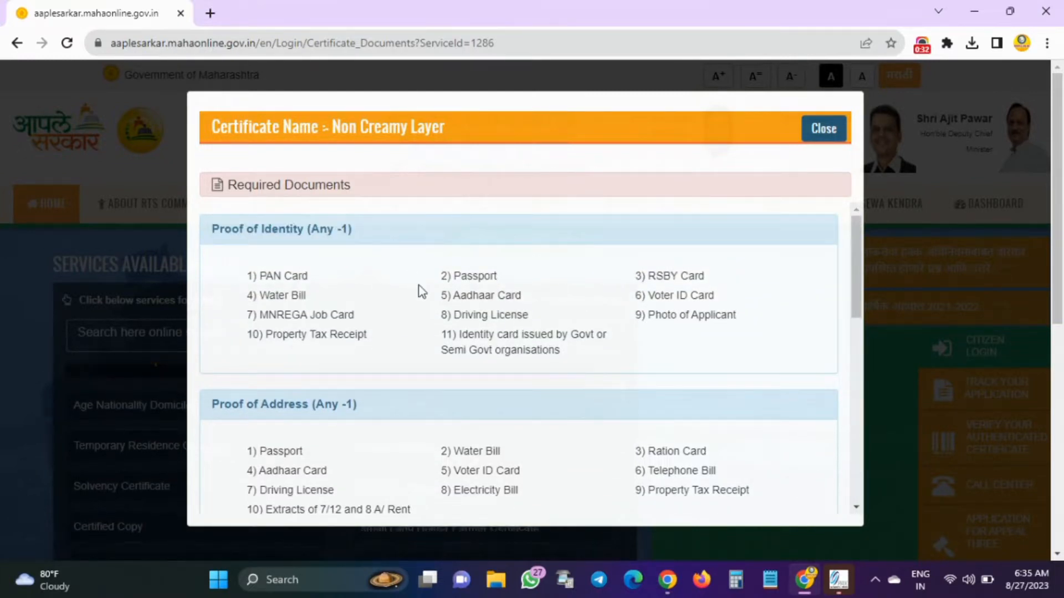
scroll(420, 305, down, 2)
scroll(420, 306, down, 1)
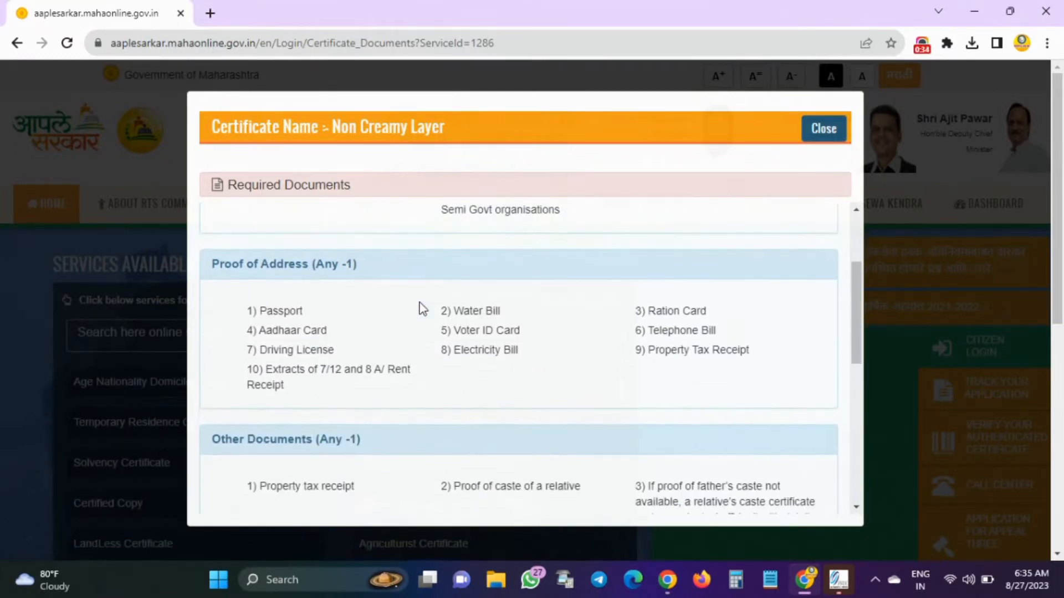
scroll(344, 374, down, 3)
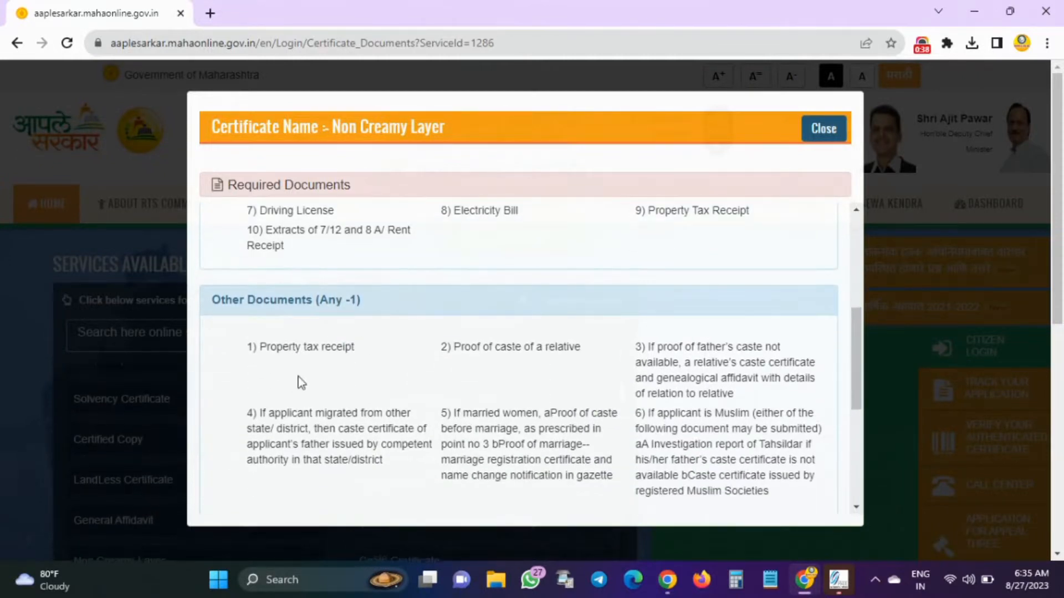
scroll(377, 407, down, 1)
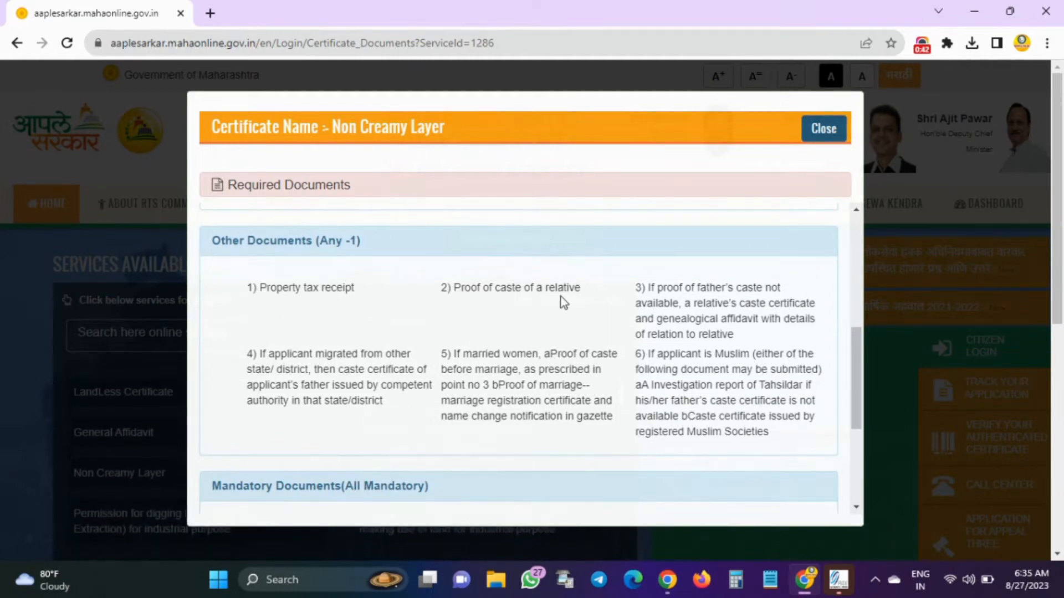
scroll(574, 298, down, 4)
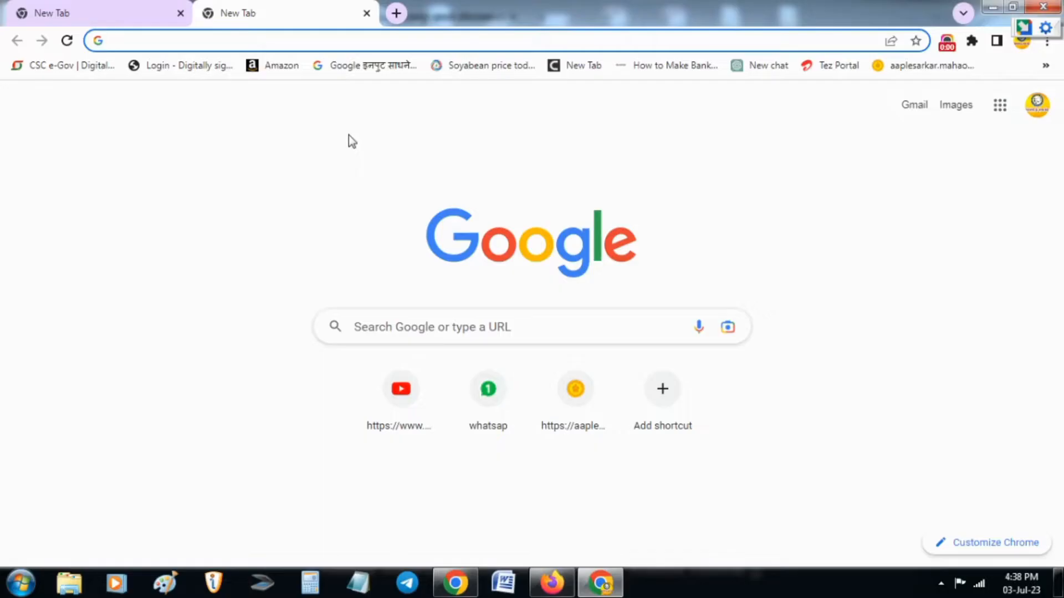
- Close the extra blank tab and open the Aaple Sarkar portal home page
click(180, 12)
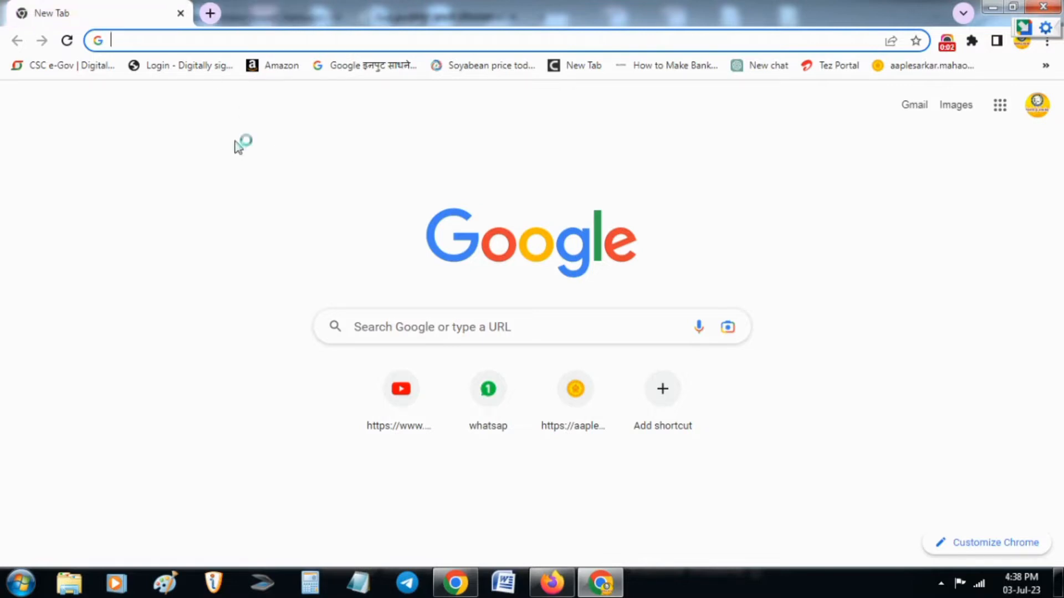
click(596, 383)
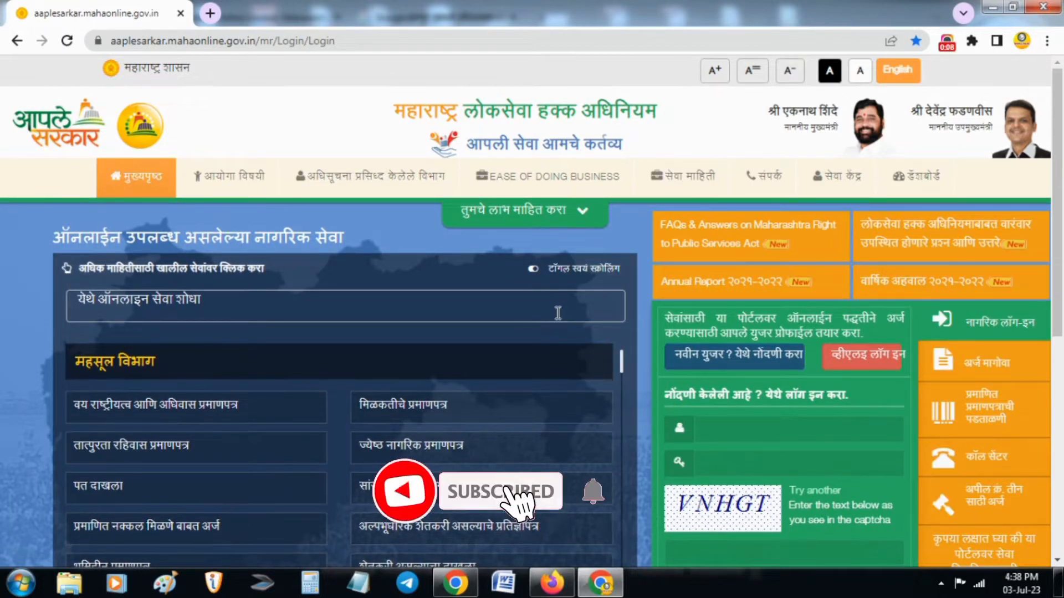
scroll(669, 323, down, 1)
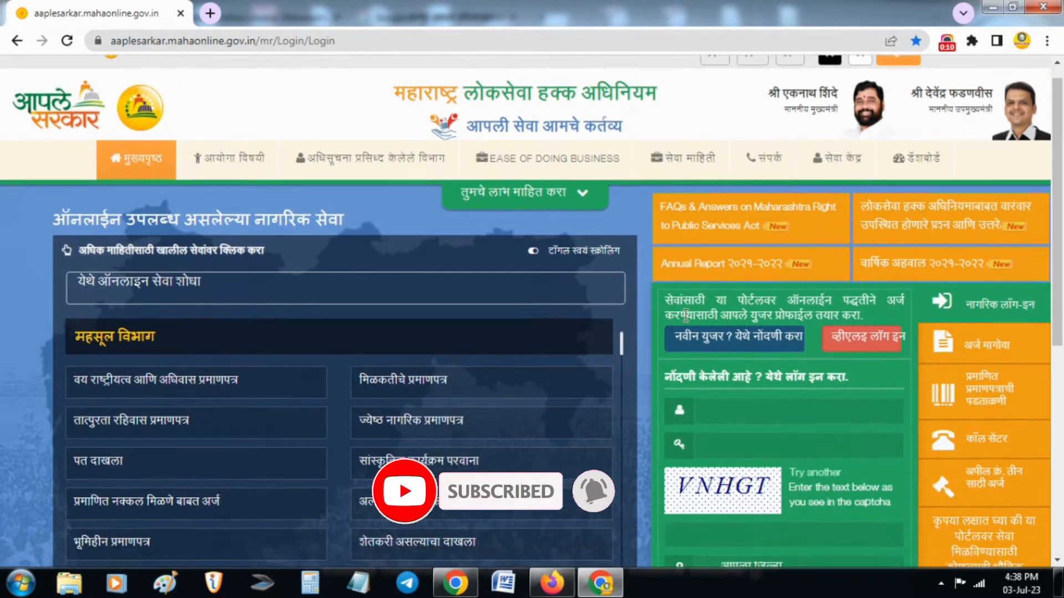
scroll(692, 335, up, 1)
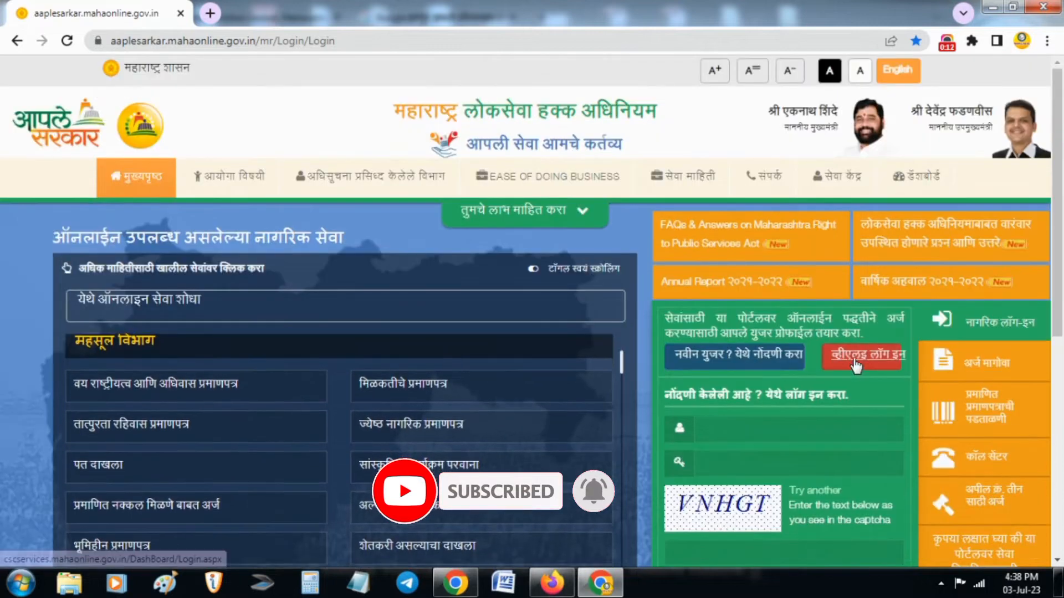
- Go to VLE Login, dismiss the notice board and log in
click(867, 363)
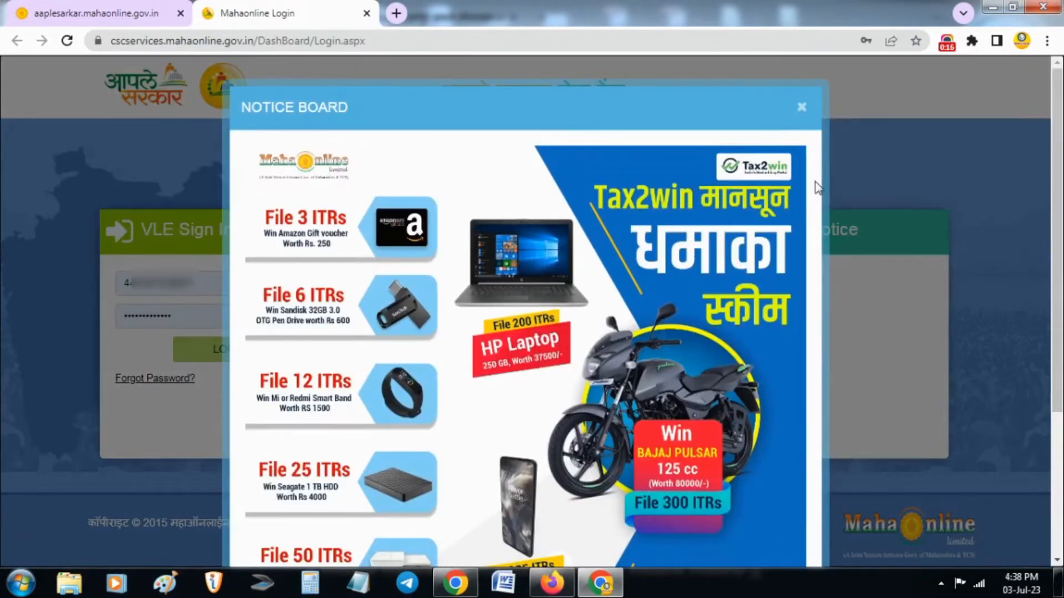
click(802, 107)
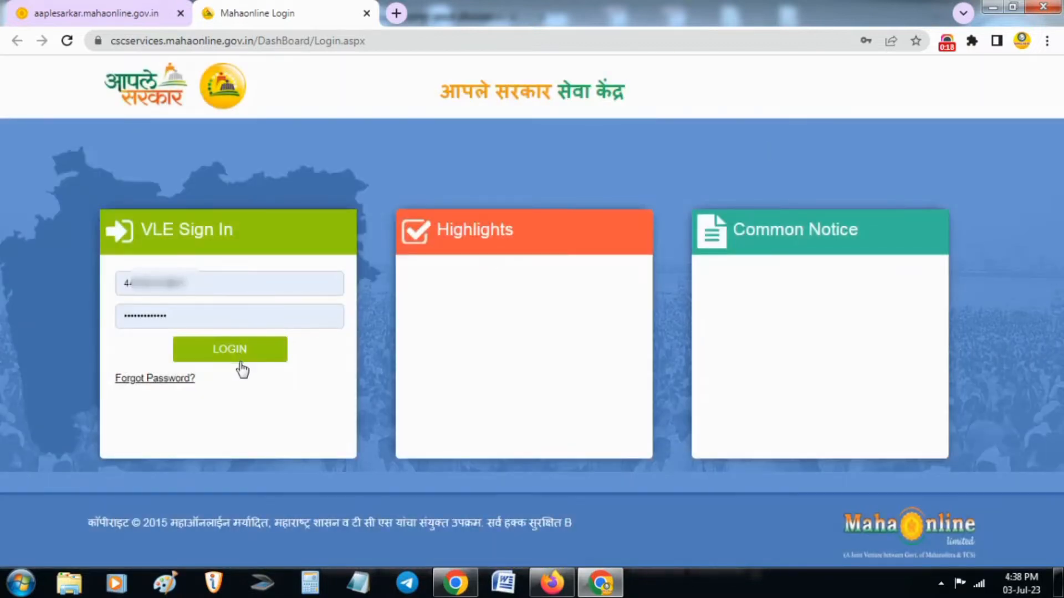
click(259, 349)
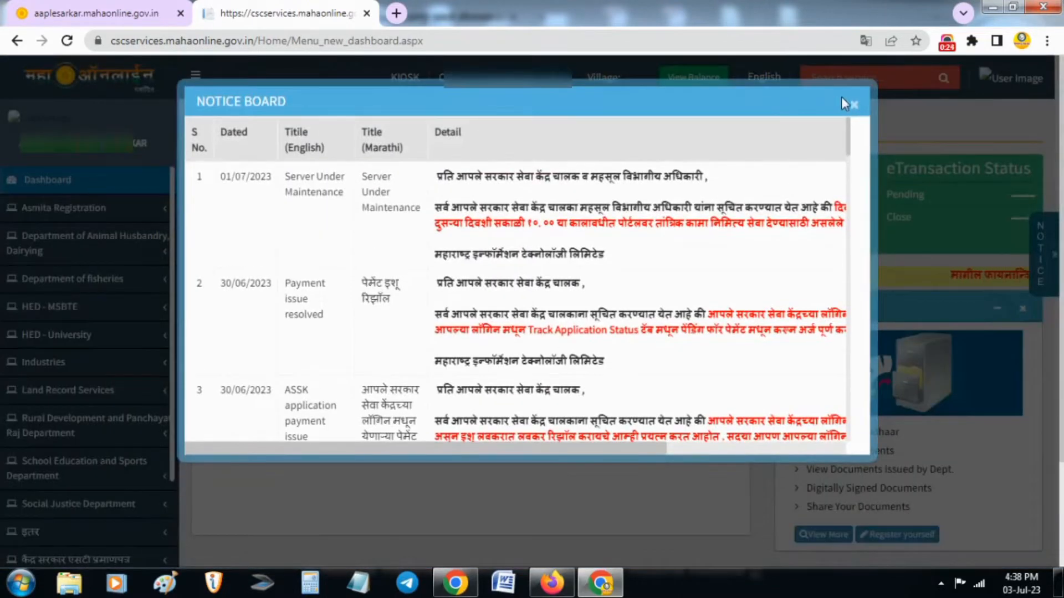
- Search services for 'non' and open Non-Creamy Layer Renewal Certificate
click(852, 105)
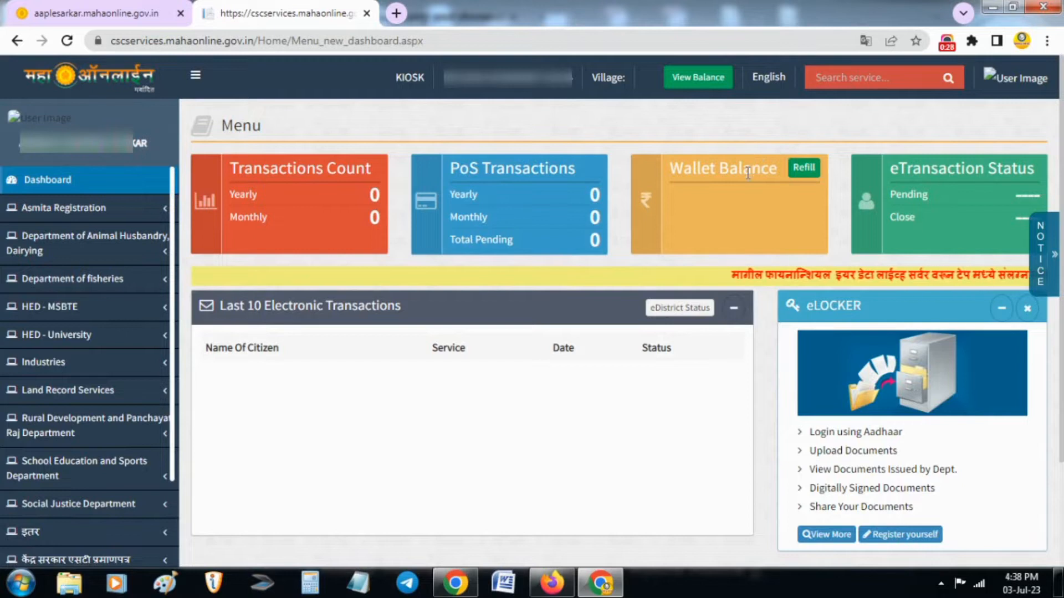
click(830, 80)
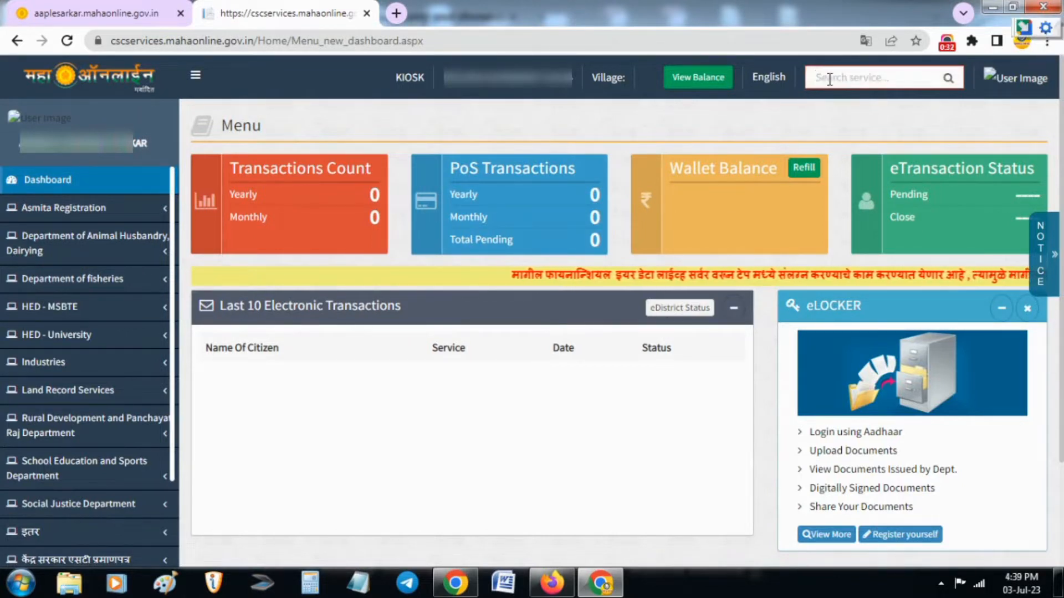
text(no)
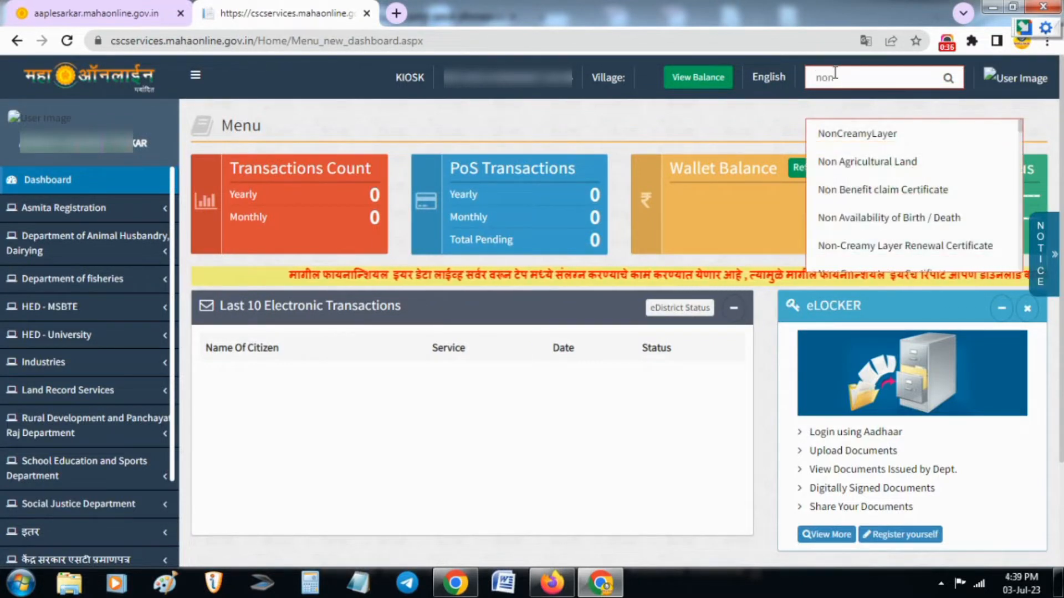
text(n)
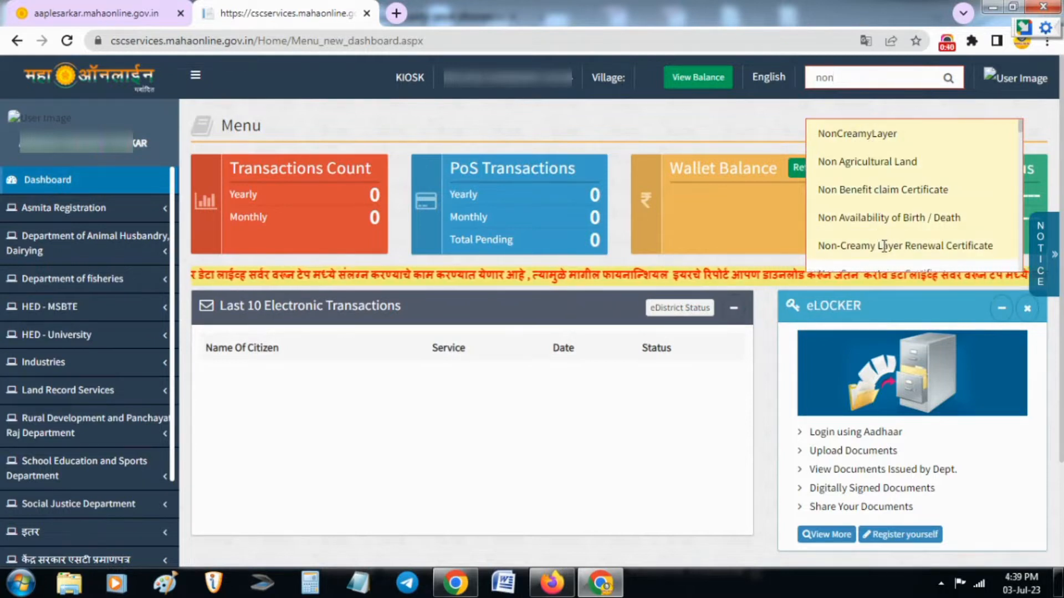
scroll(879, 211, down, 3)
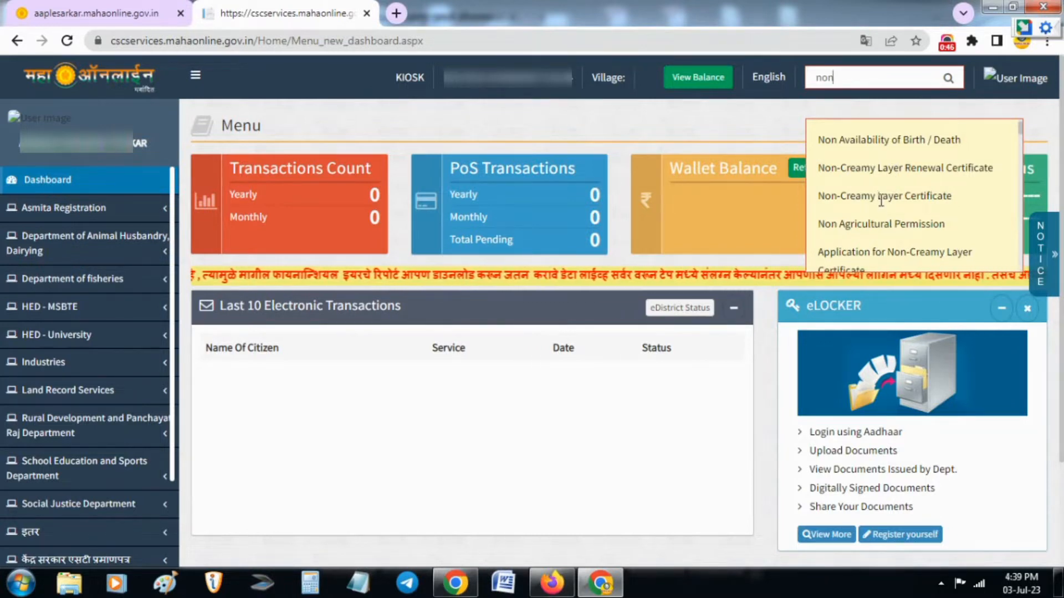
click(888, 168)
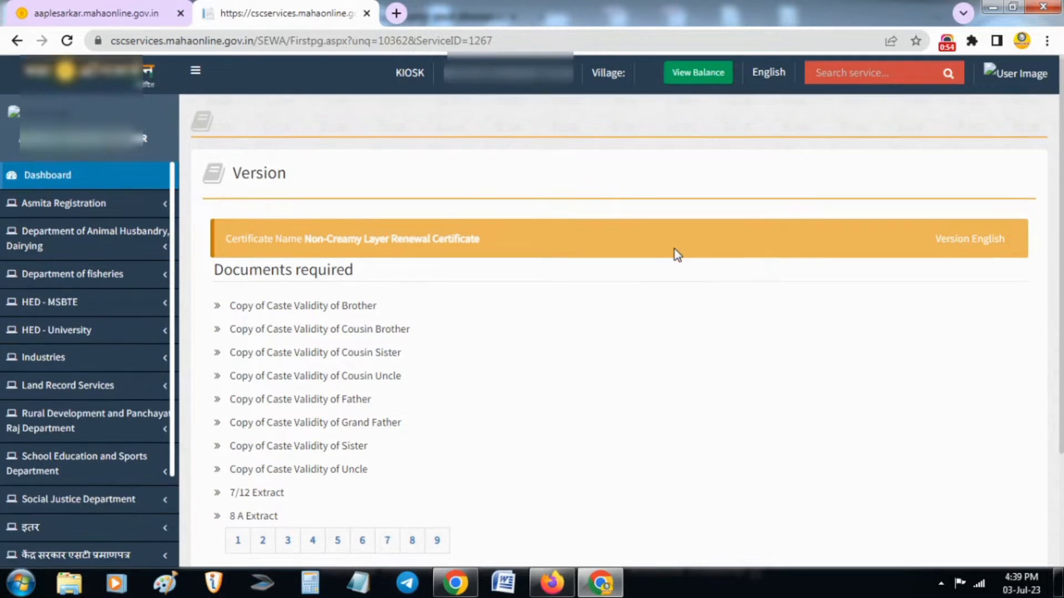
- Continue past the documents list, switch the portal to English, and continue to the application form
scroll(674, 249, down, 2)
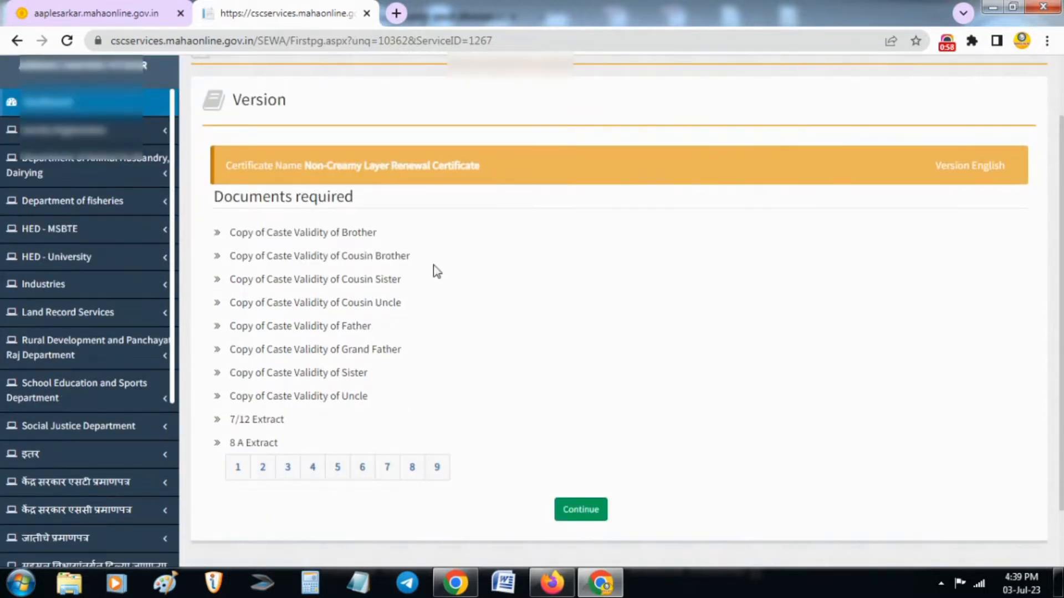
click(588, 513)
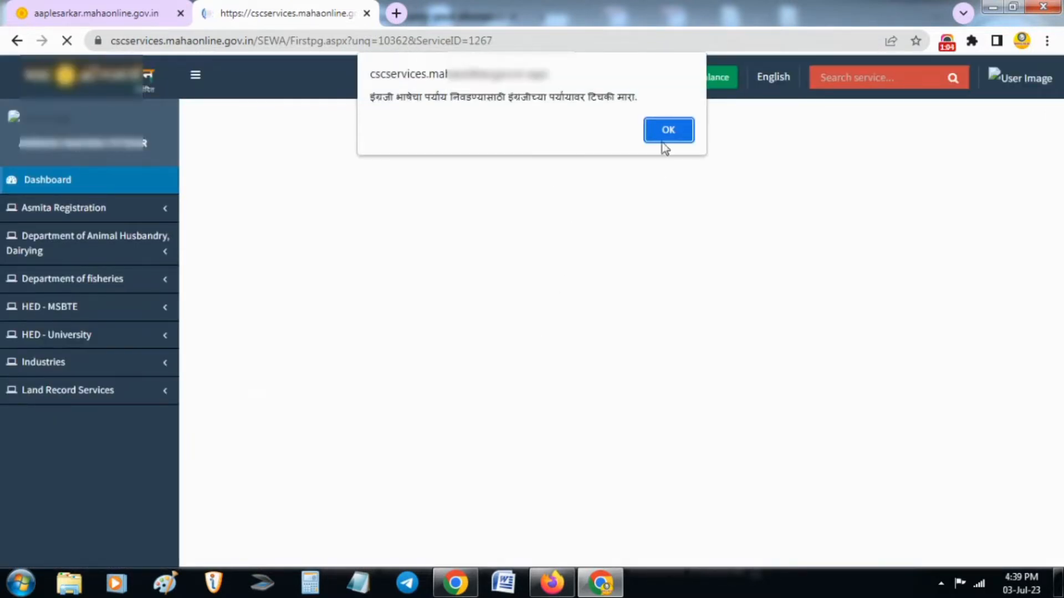
click(669, 127)
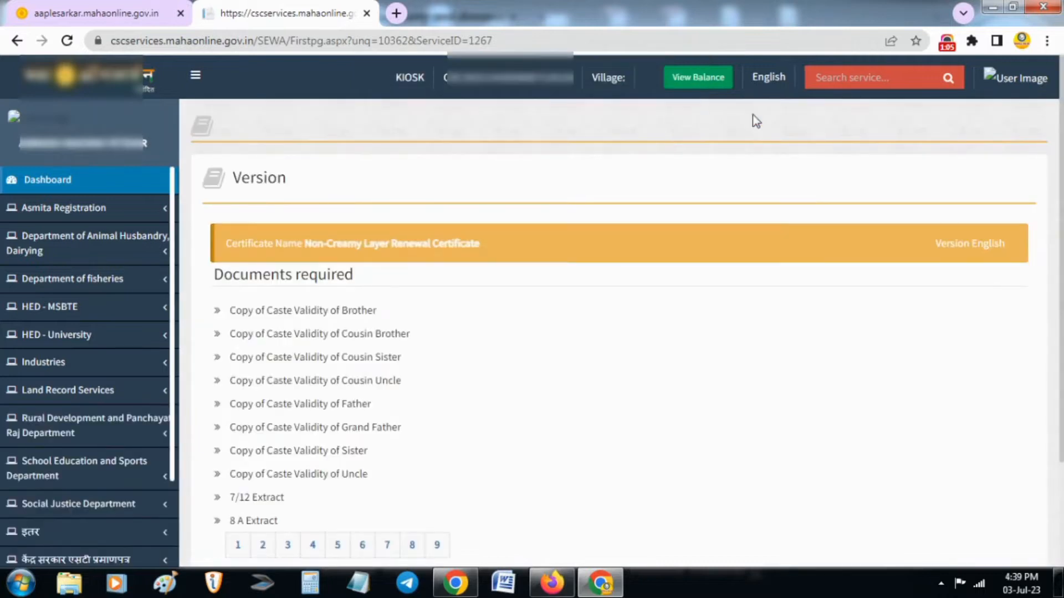
click(768, 83)
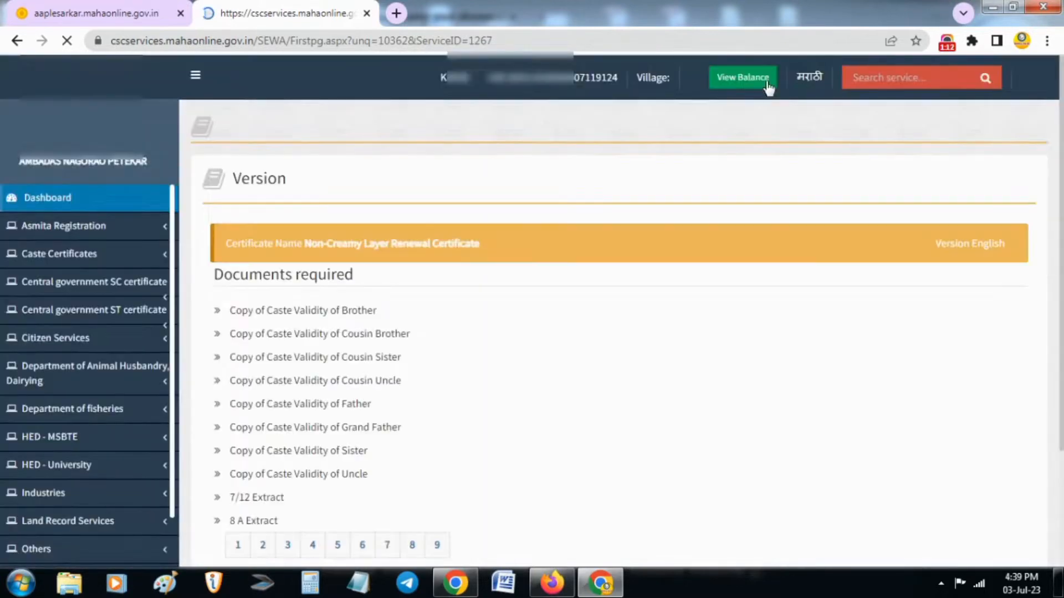
scroll(549, 297, down, 3)
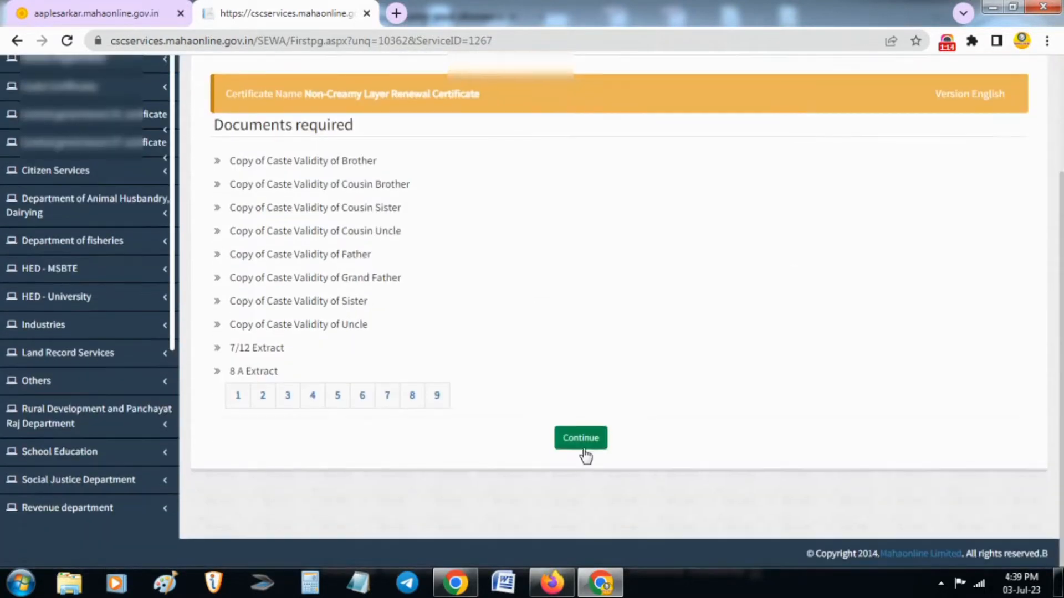
click(593, 443)
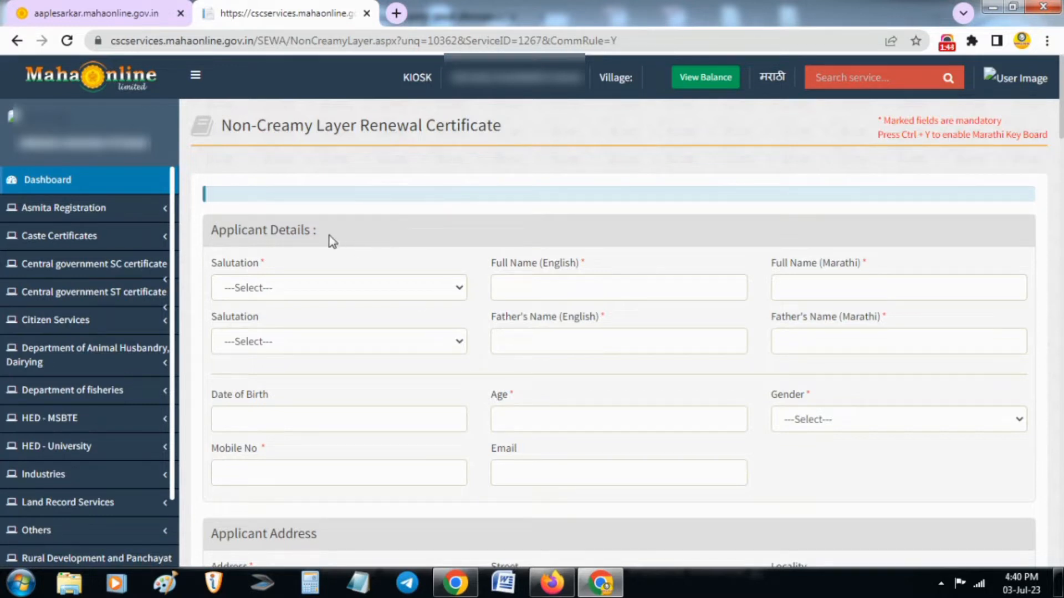
- Set the applicant's salutation to Shri and enter the applicant's English full name
scroll(310, 258, down, 1)
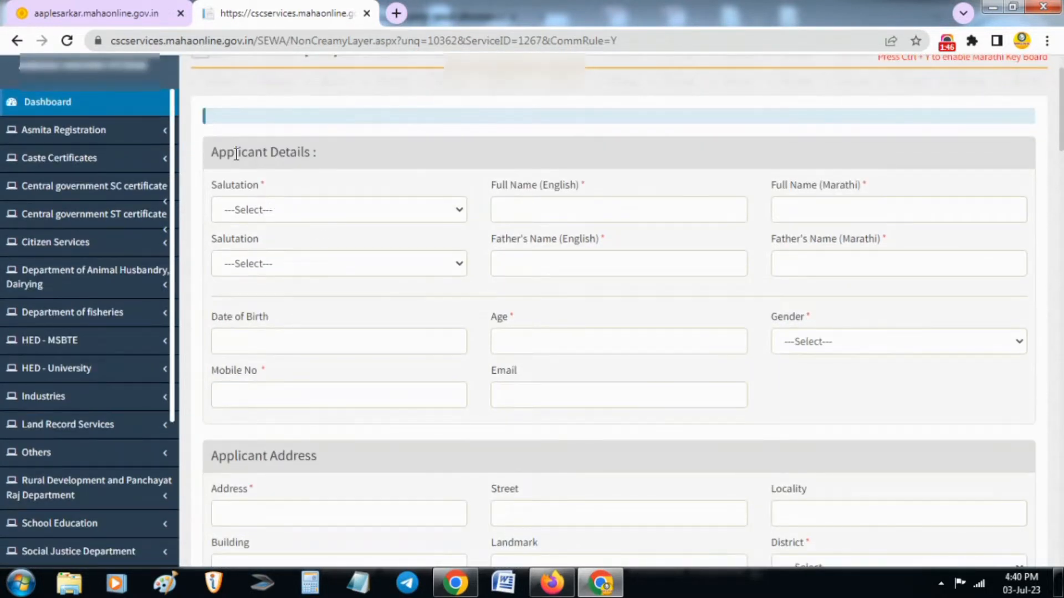
drag(211, 153, 313, 154)
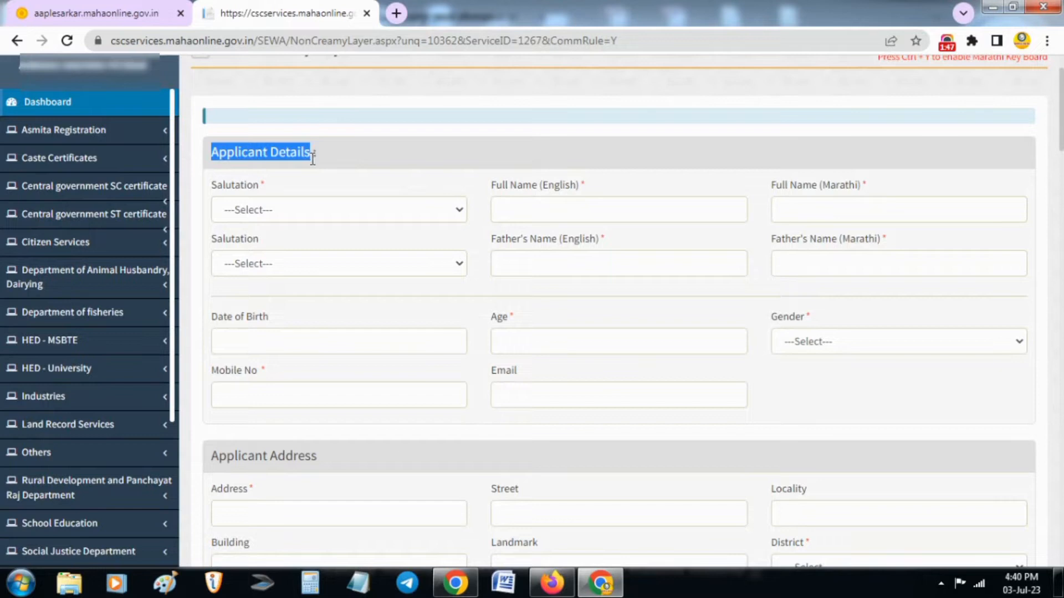
click(314, 209)
click(249, 343)
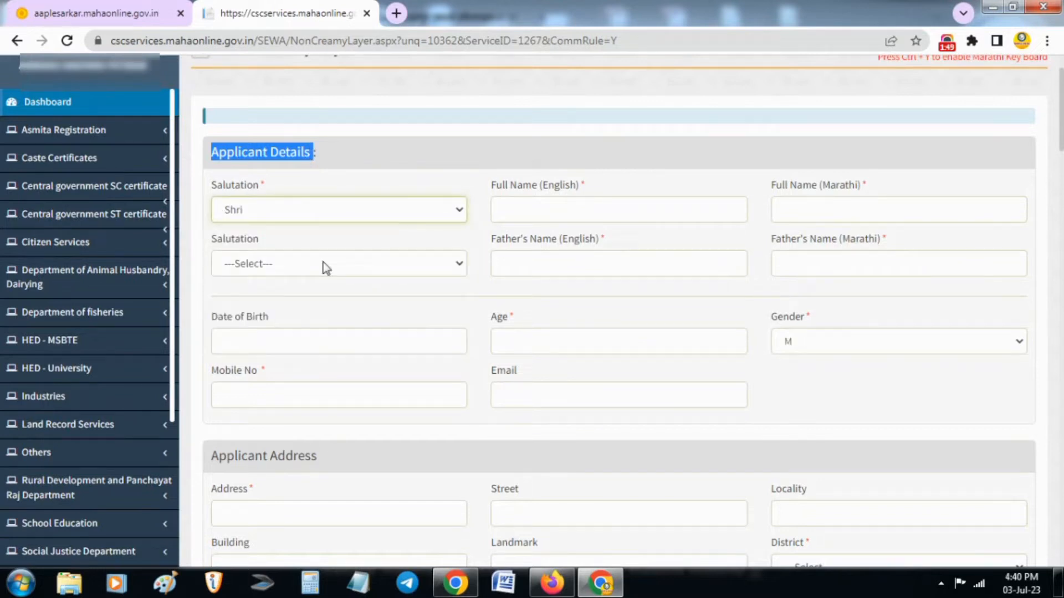
click(517, 214)
click(788, 208)
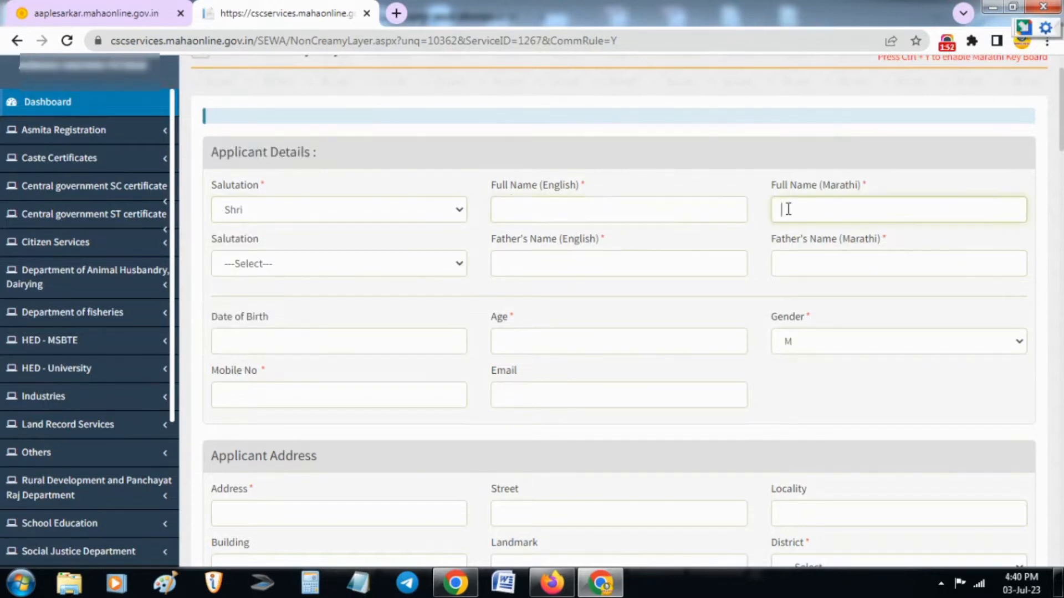
click(630, 206)
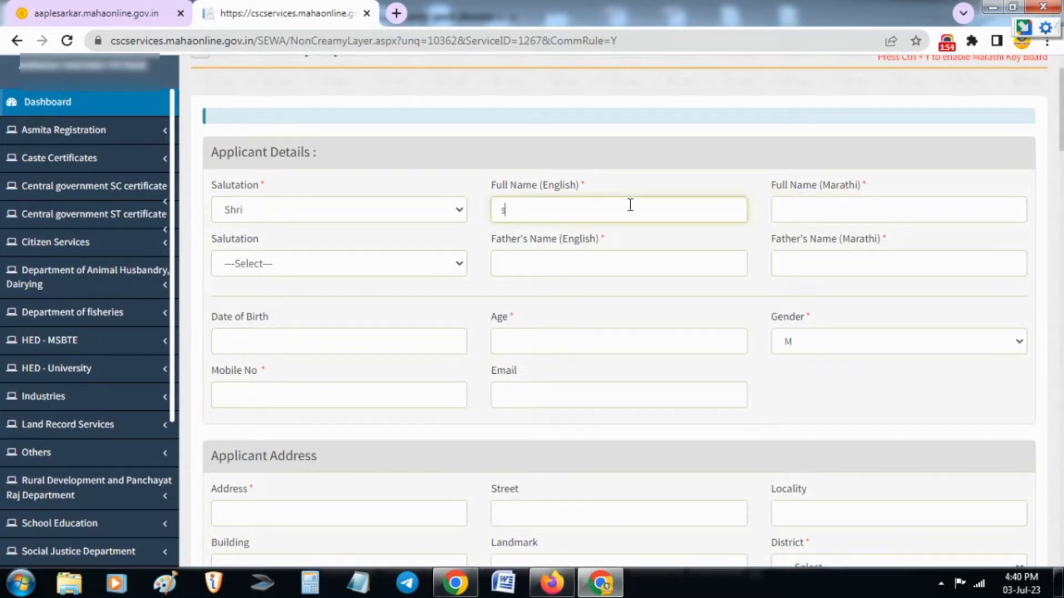
text(shelke)
key(Tab)
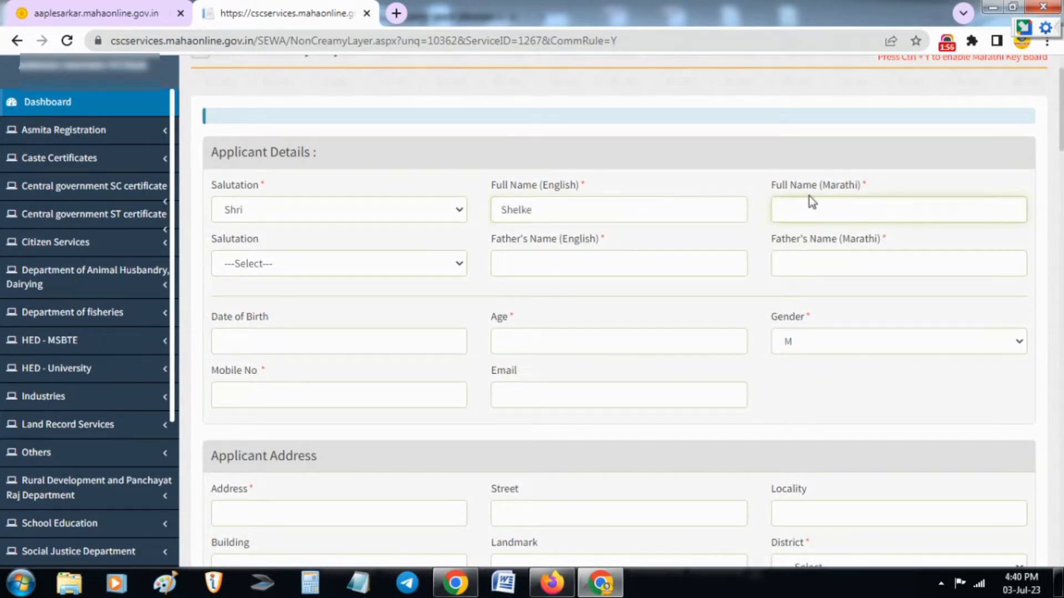
- Choose Mr. as the father's salutation and clear the applicant's English name
click(350, 272)
click(322, 309)
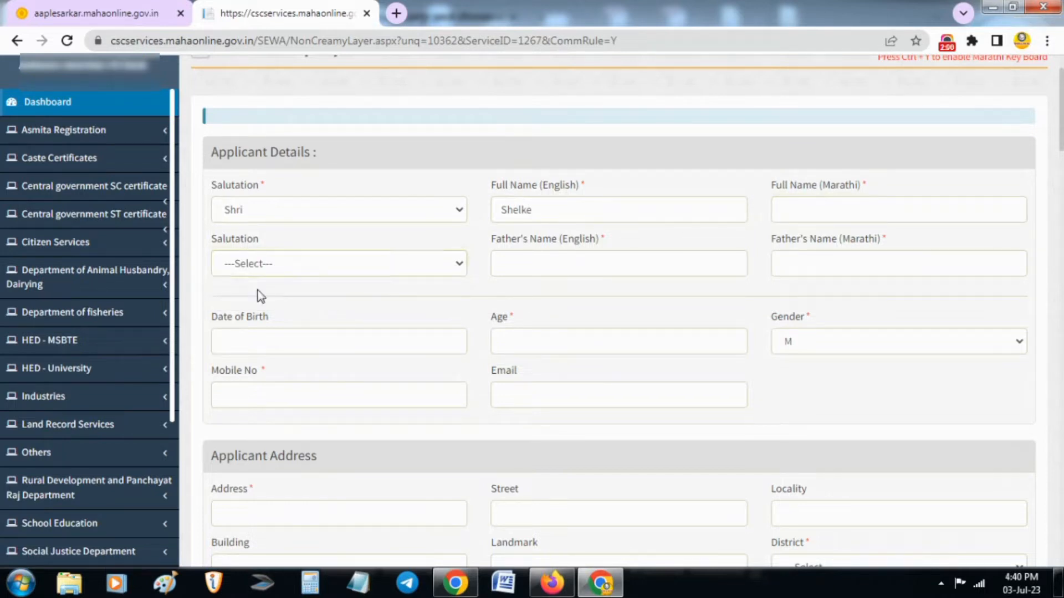
click(277, 271)
click(268, 302)
click(634, 269)
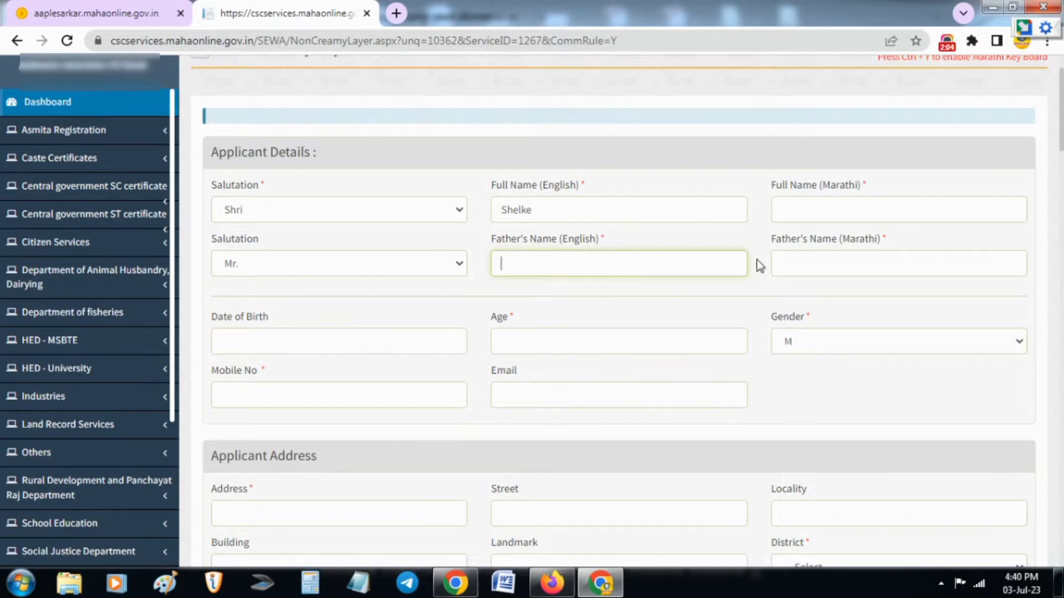
click(816, 266)
click(547, 215)
key(ctrl+a)
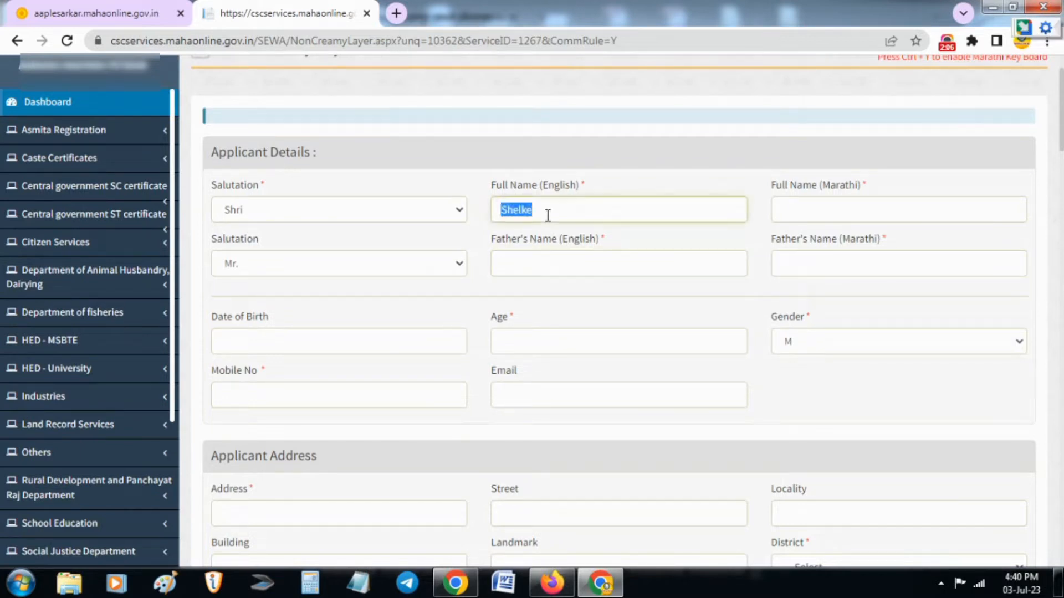
key(BackSpace)
click(808, 265)
click(547, 269)
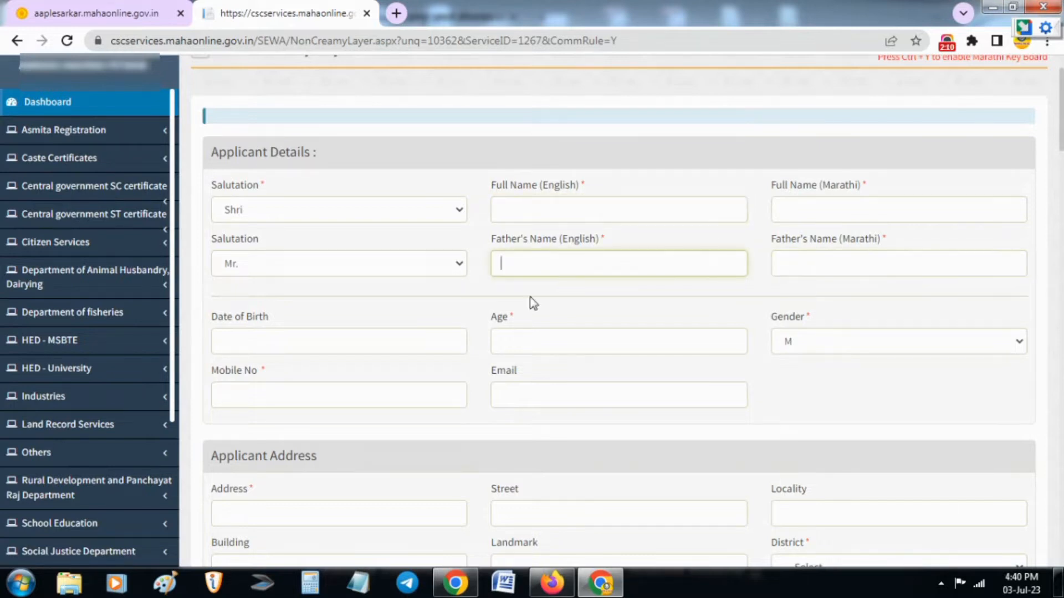
scroll(337, 364, down, 2)
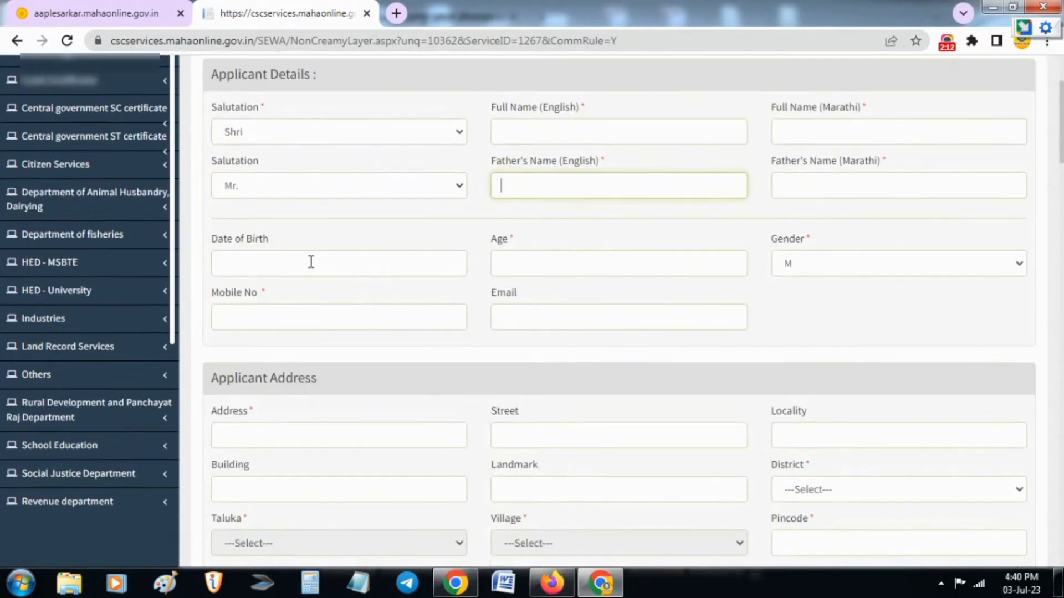
- Set the date of birth to 01/01/1999, leaving gender as M
click(311, 261)
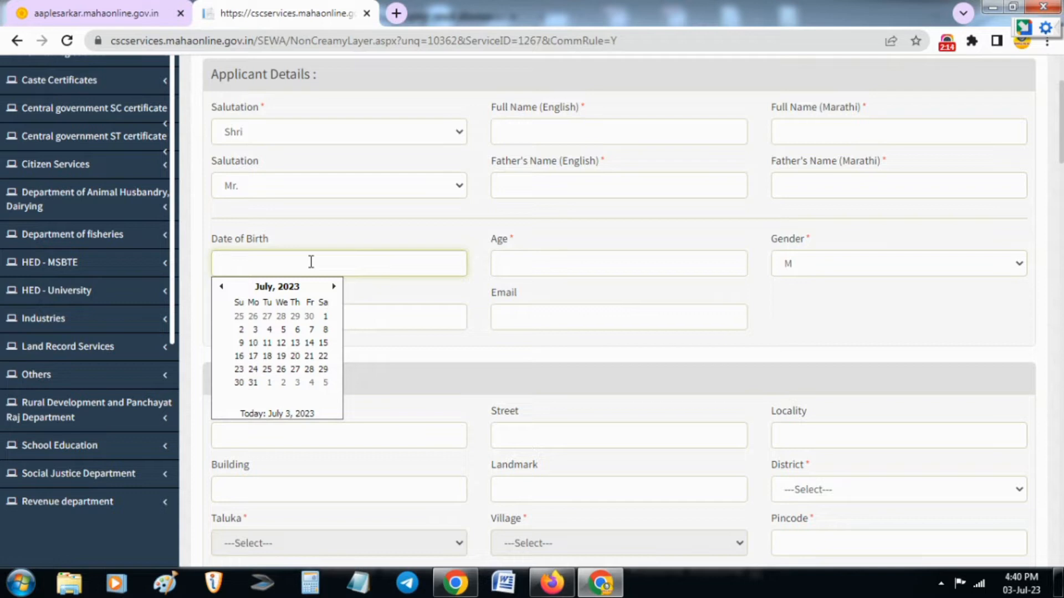
click(529, 274)
click(362, 273)
click(556, 294)
click(805, 267)
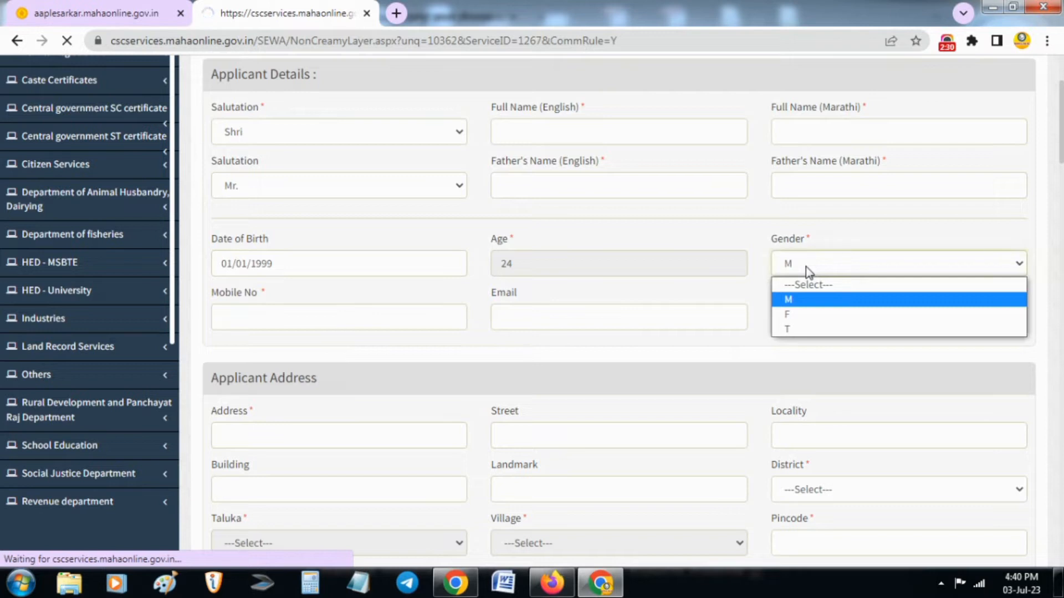
click(796, 350)
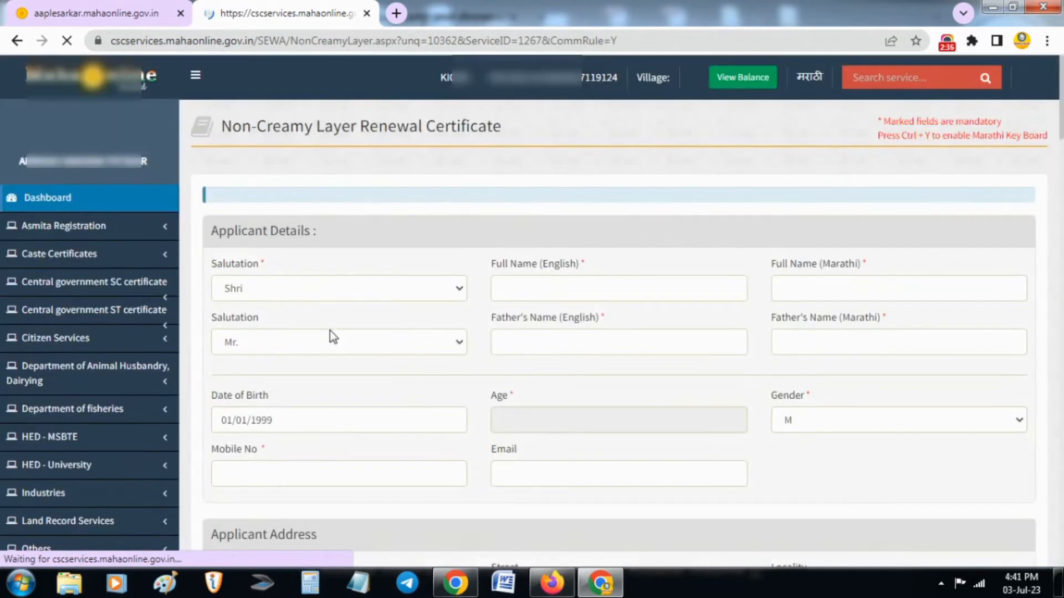
- Visit the mobile number and Applicant Address fields, leaving the district unselected
scroll(427, 332, down, 3)
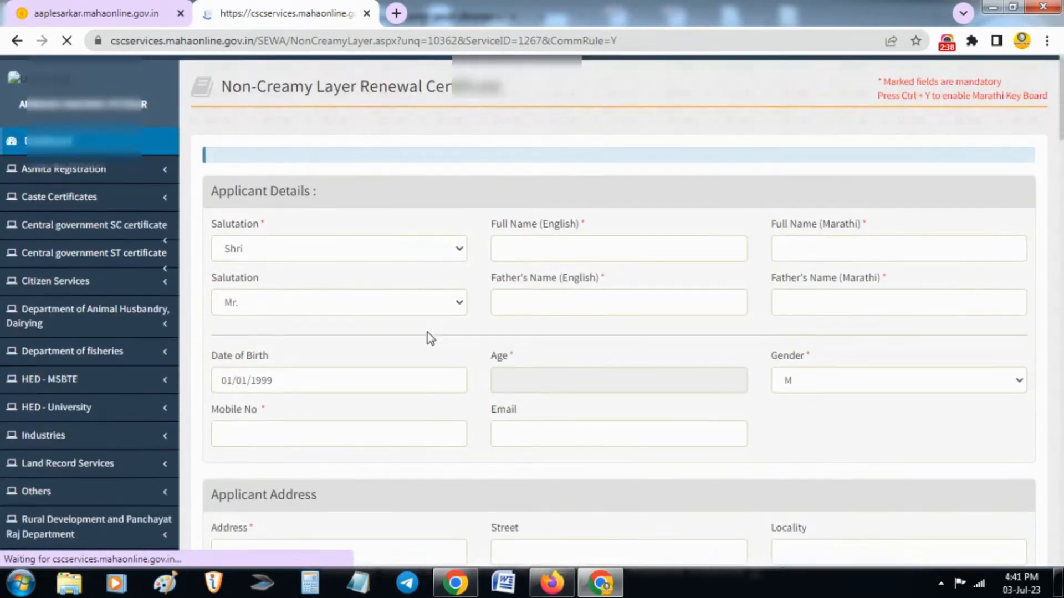
click(266, 320)
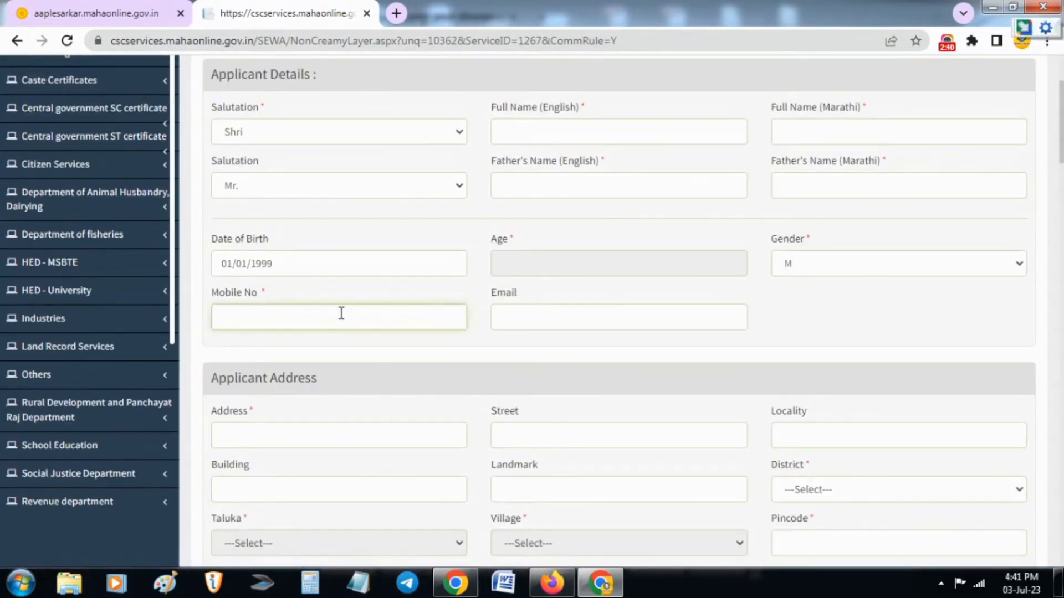
scroll(335, 313, down, 5)
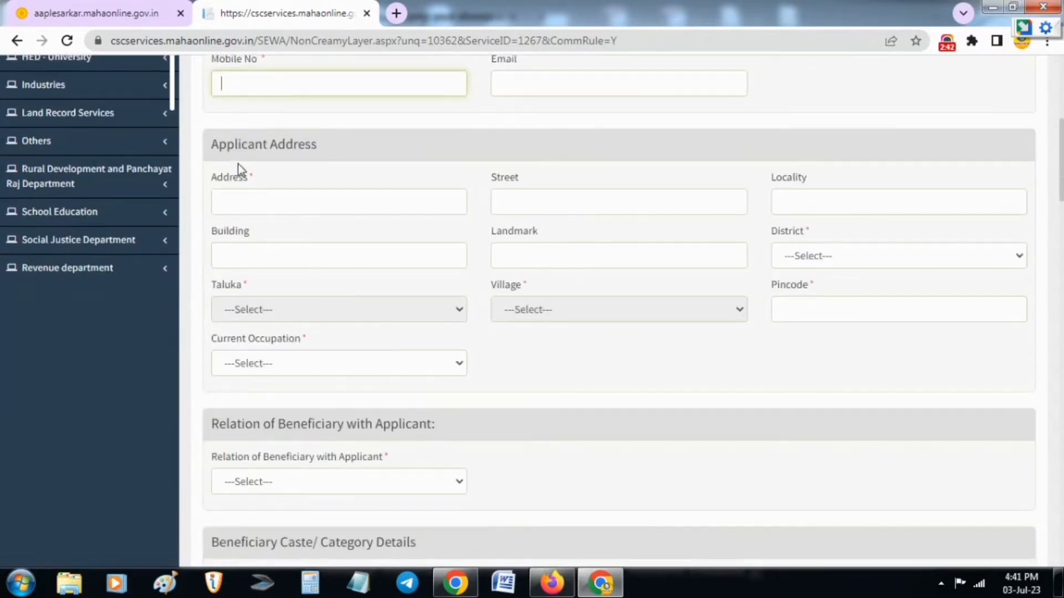
drag(212, 145, 351, 159)
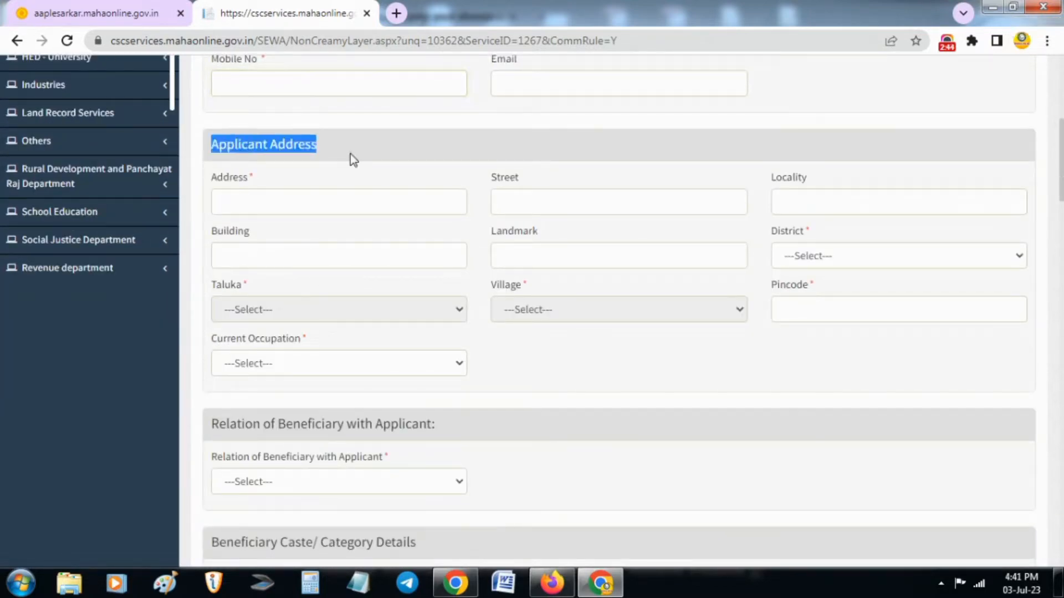
click(352, 159)
click(313, 207)
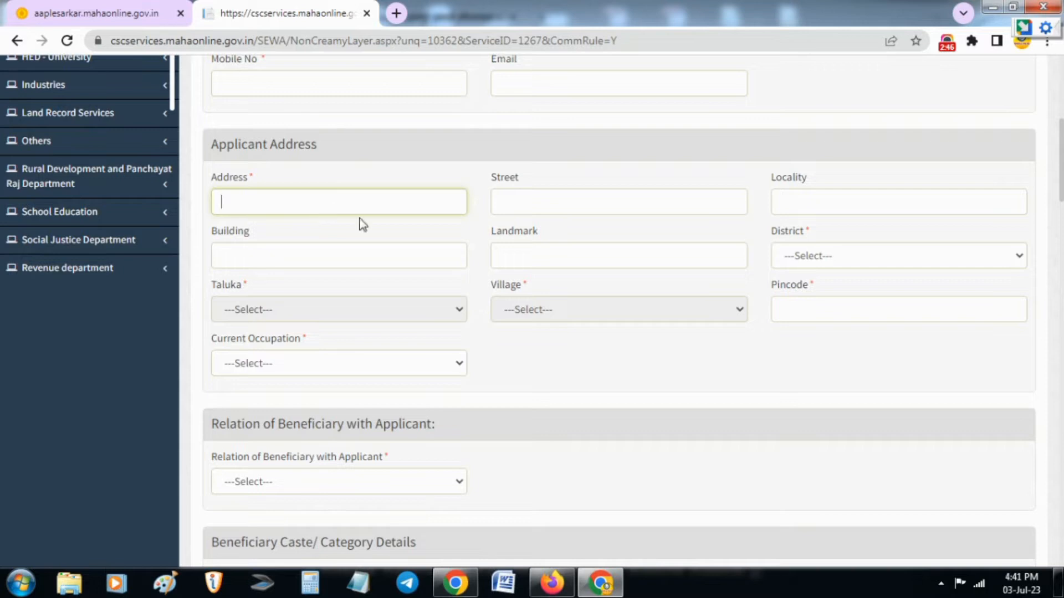
click(785, 263)
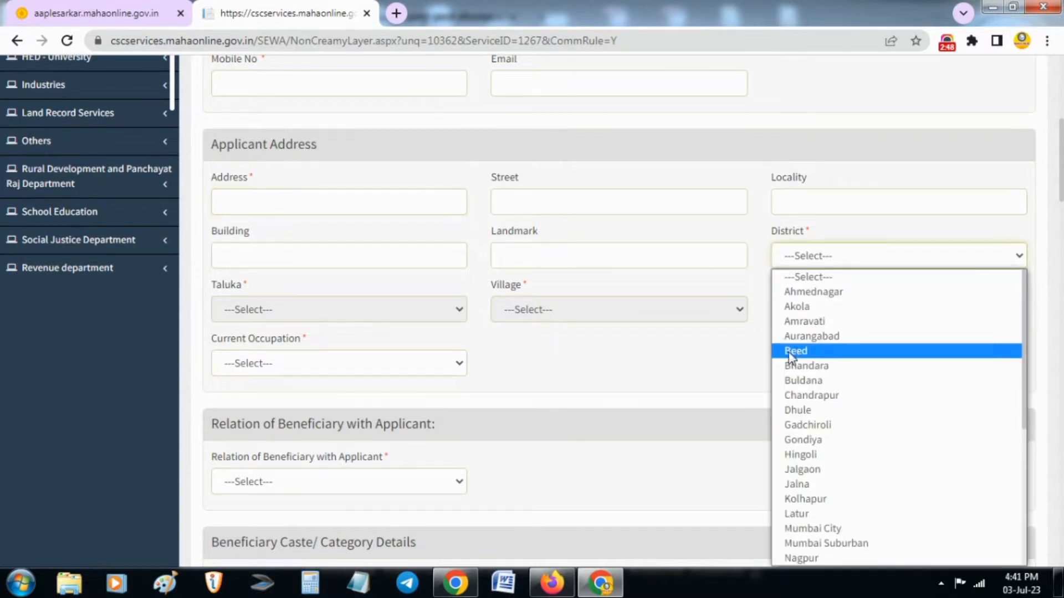
click(523, 371)
drag(204, 289, 248, 289)
drag(483, 281, 531, 281)
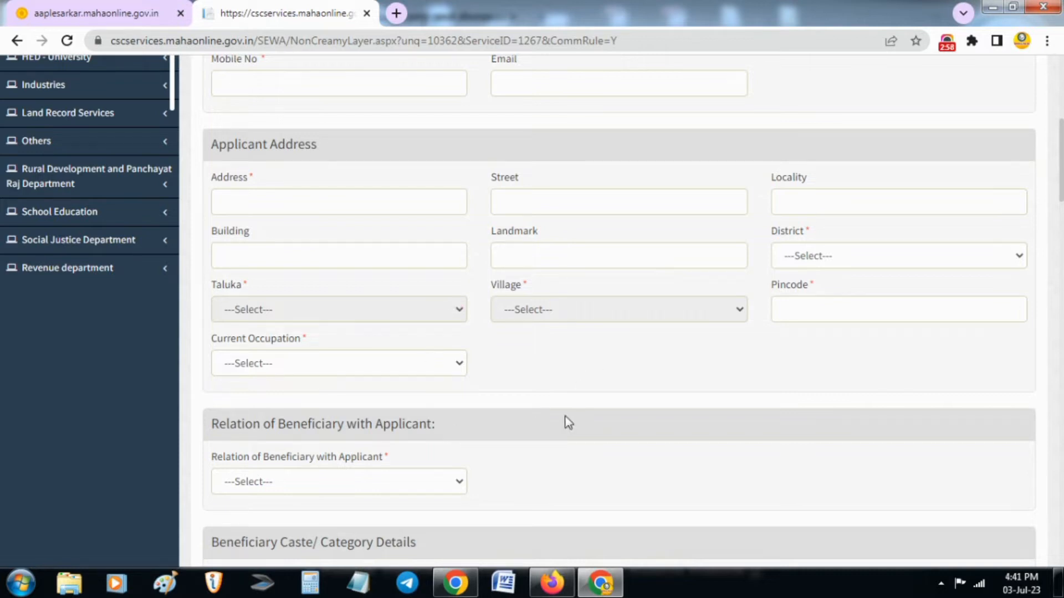
drag(774, 284, 810, 288)
click(779, 304)
- Select Student as the current occupation
click(252, 361)
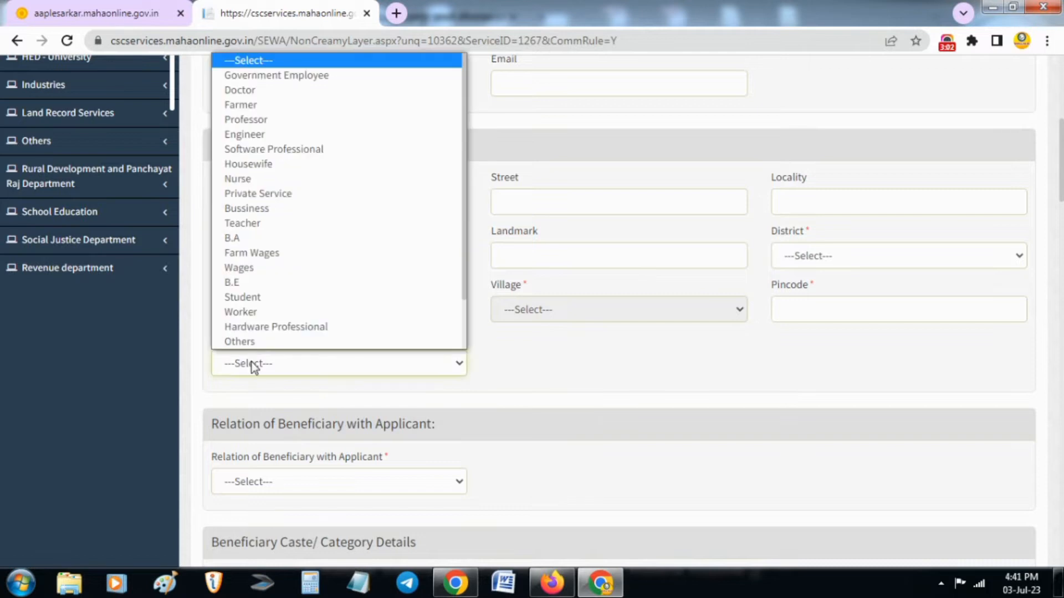
click(257, 370)
click(258, 375)
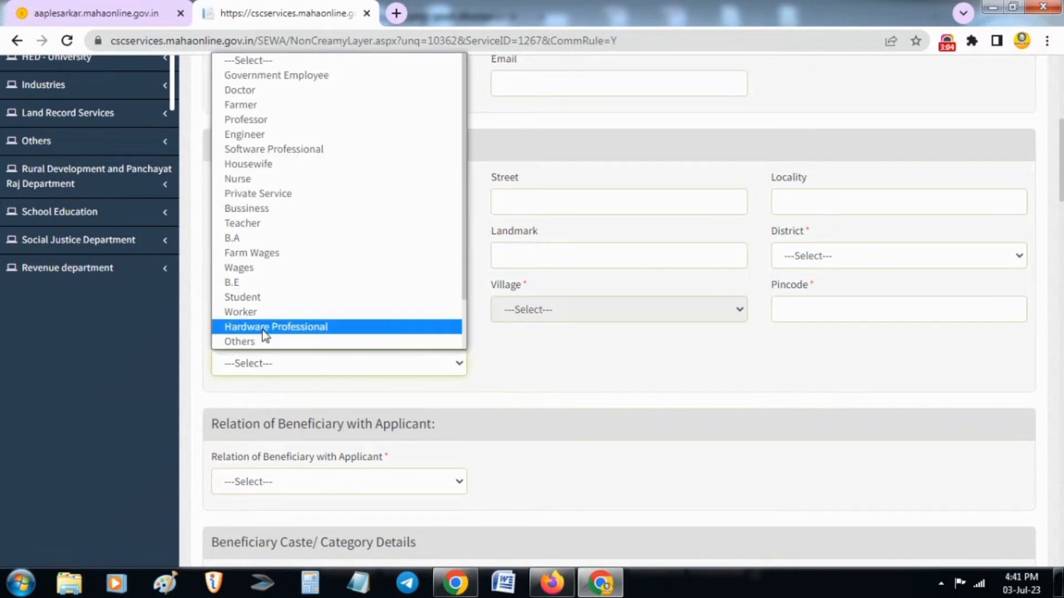
key(s)
key(s)
key(s)
key(s)
key(s)
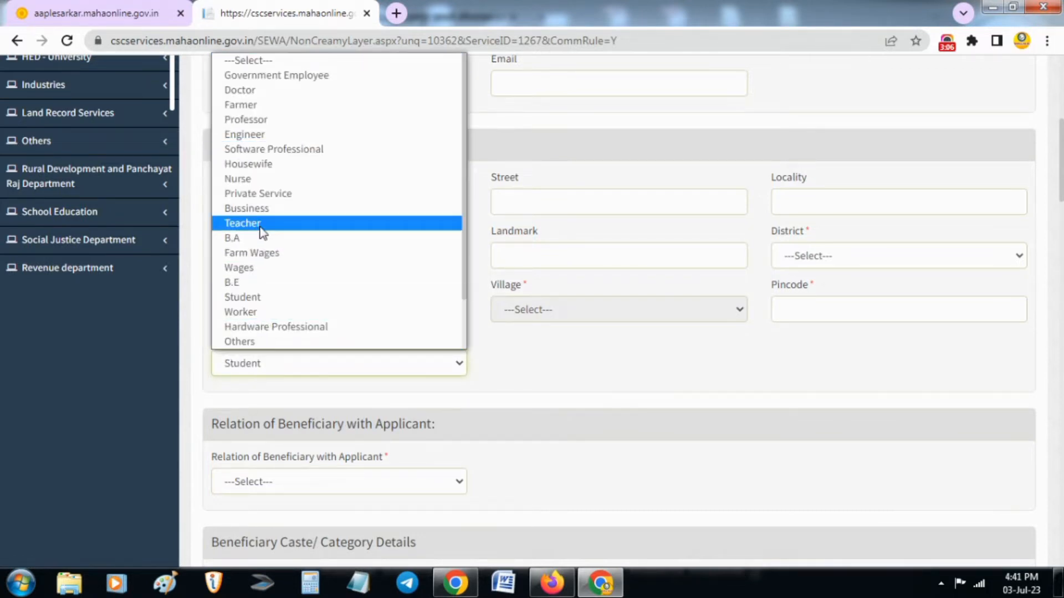
click(244, 297)
click(335, 370)
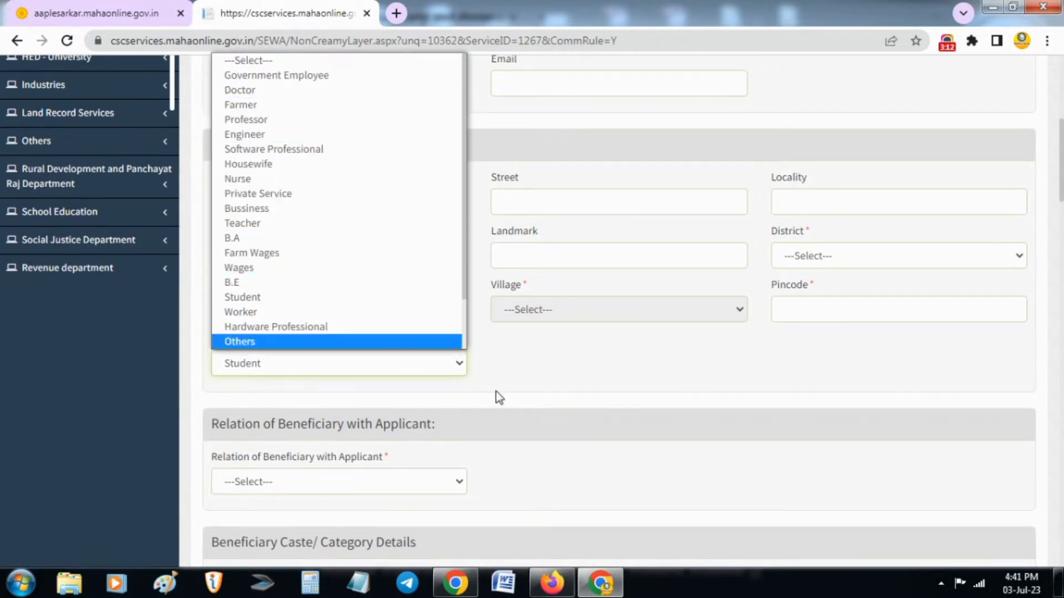
click(506, 381)
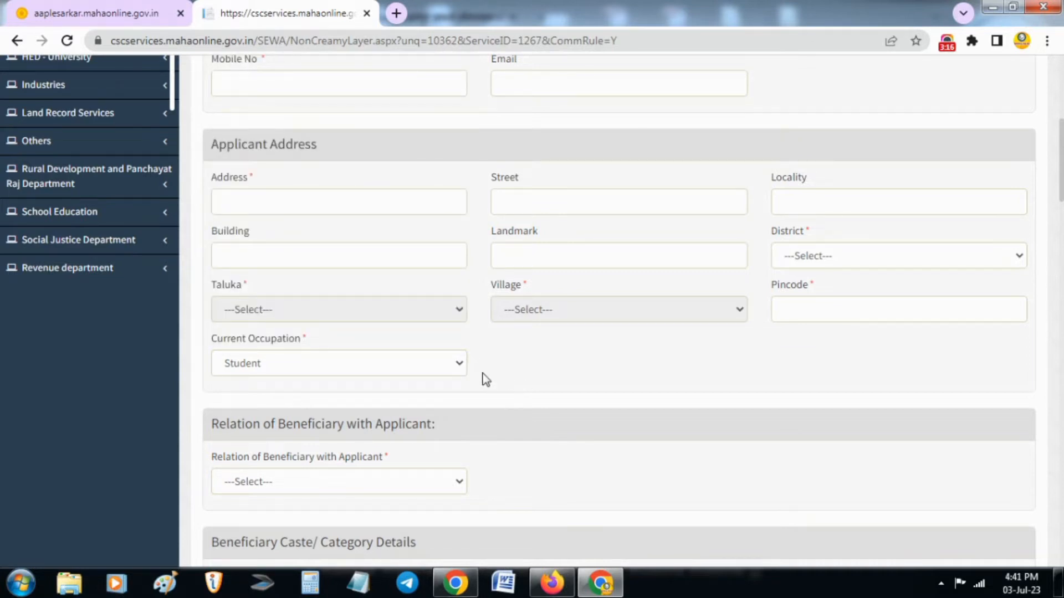
scroll(482, 375, down, 3)
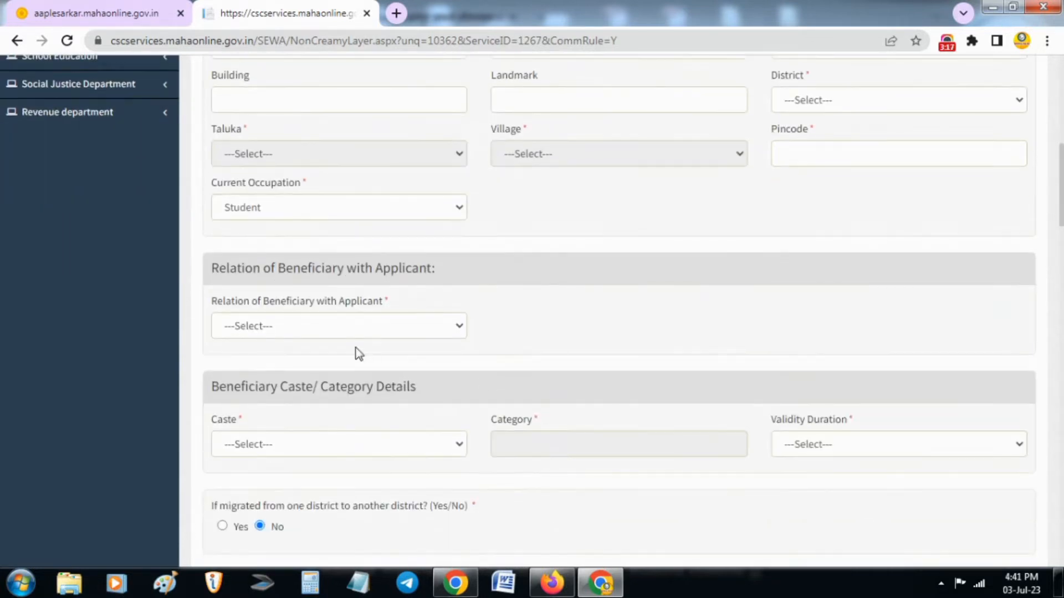
- Set the beneficiary relation to Self, then change it to Son
click(269, 327)
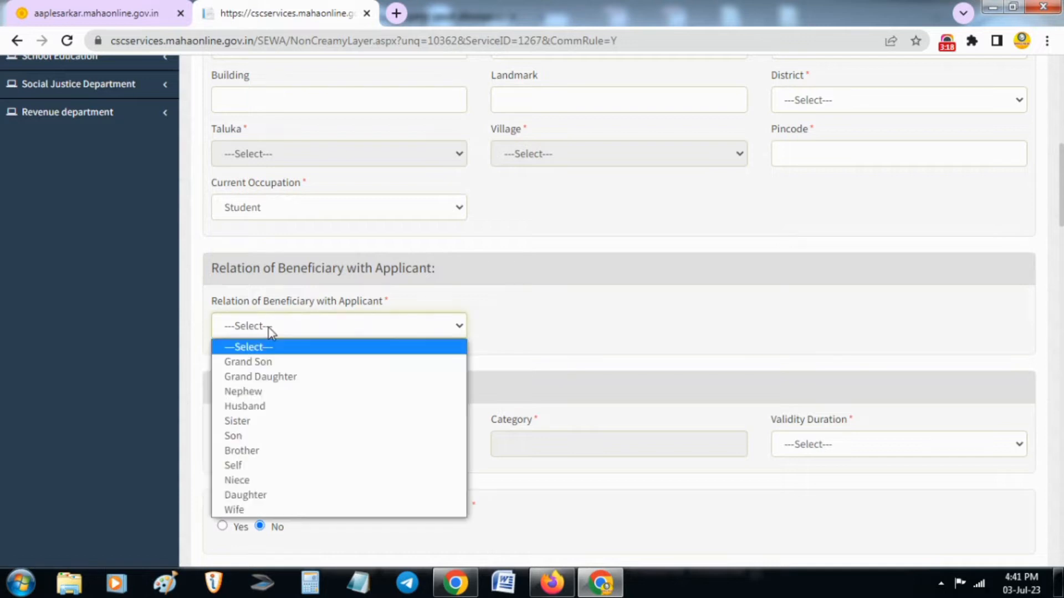
click(231, 465)
scroll(287, 302, down, 3)
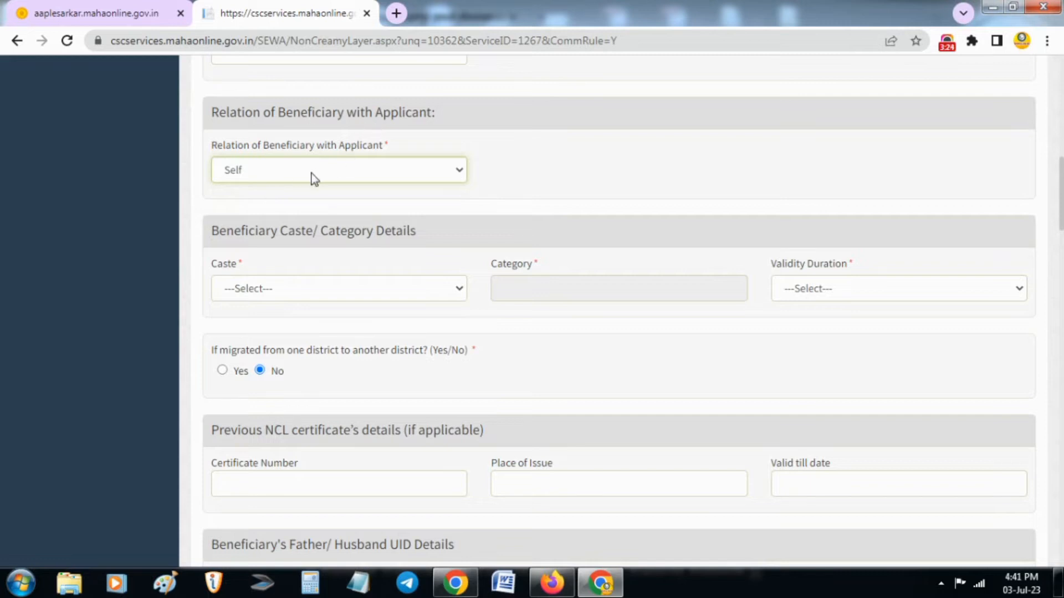
click(310, 173)
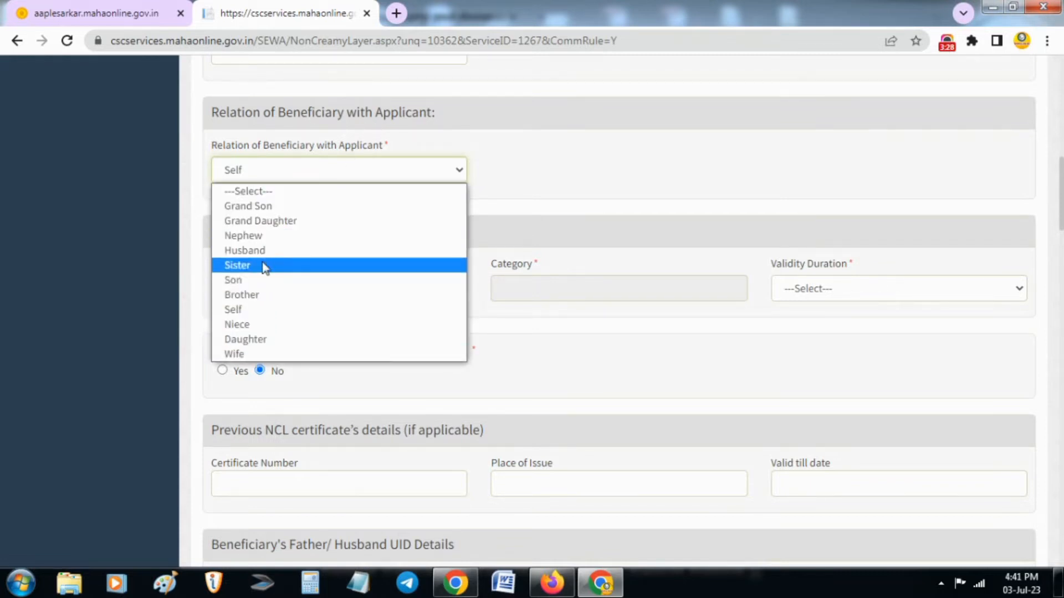
click(258, 280)
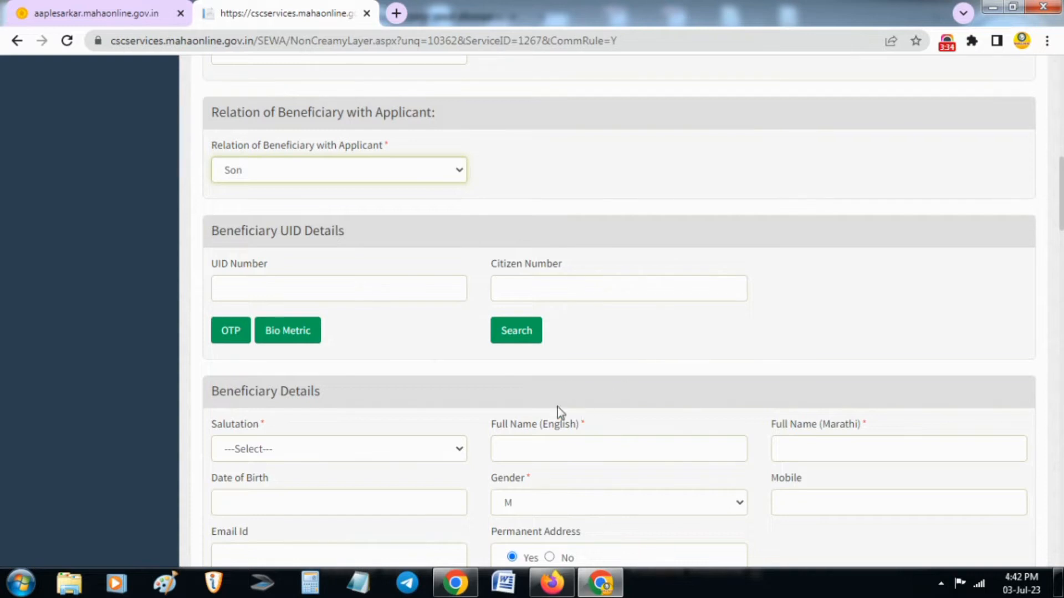
scroll(548, 388, down, 3)
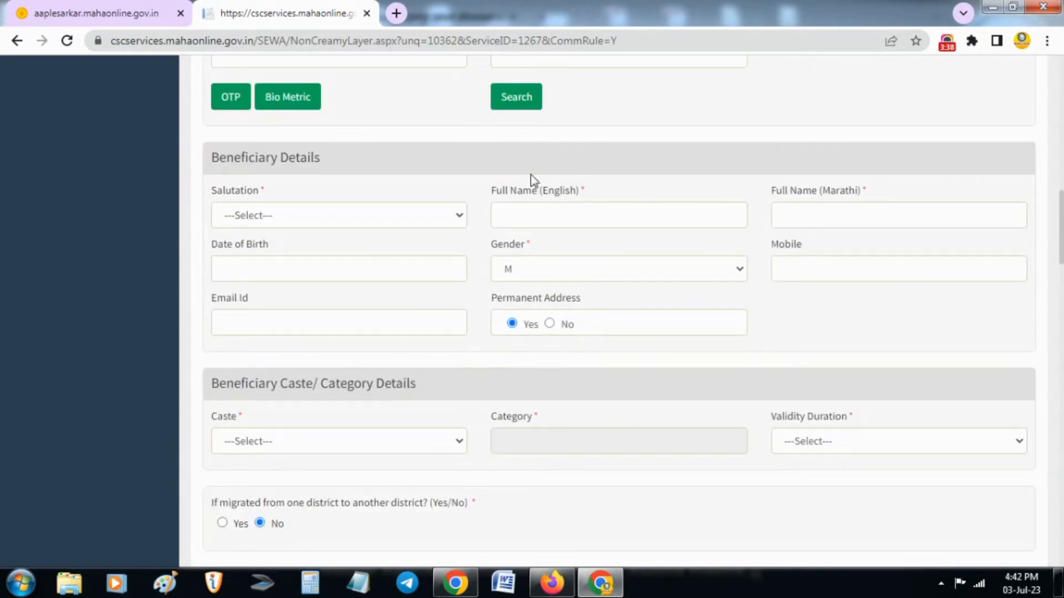
- Give the beneficiary the Mr. salutation and check the date of birth, gender M and email fields
click(283, 220)
click(244, 295)
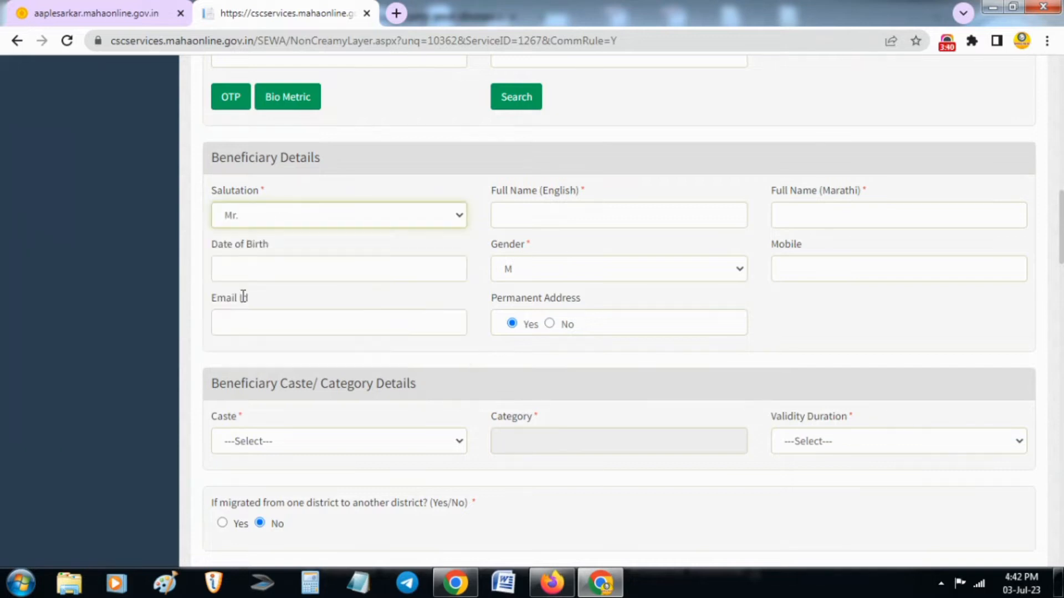
click(794, 216)
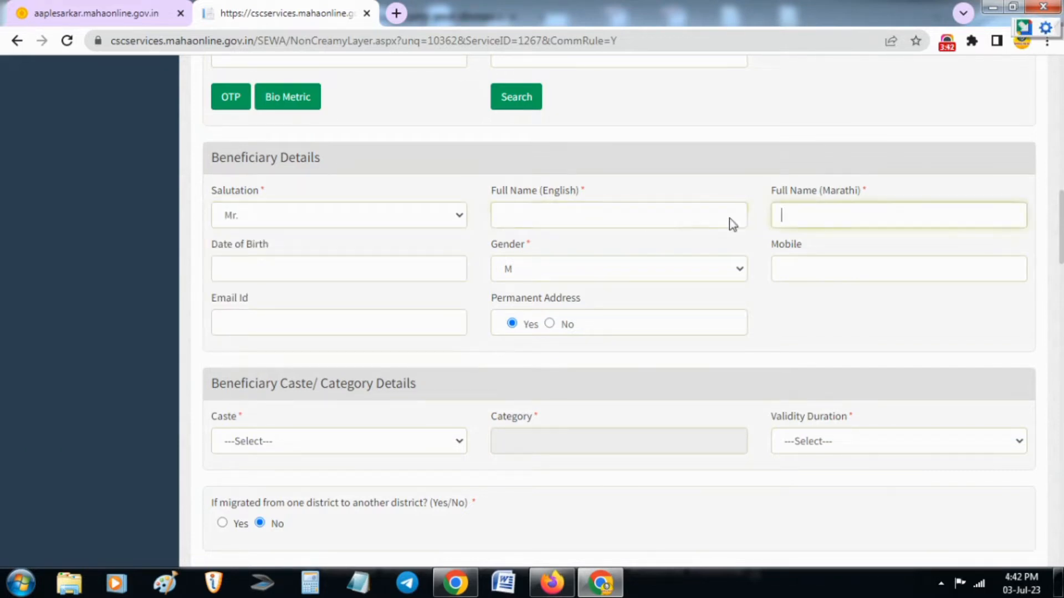
click(316, 264)
click(555, 273)
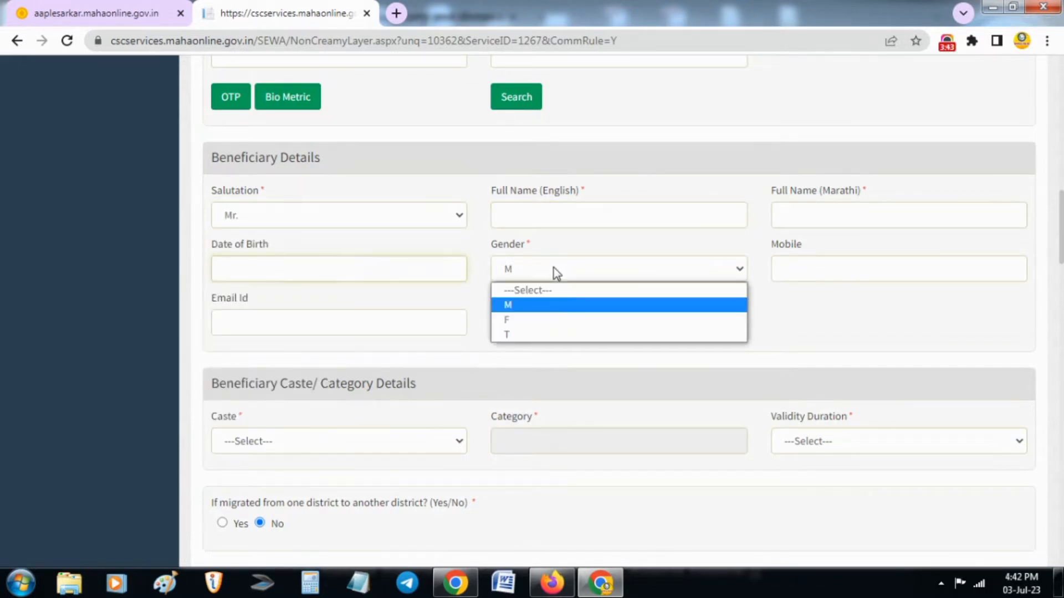
click(804, 274)
click(299, 316)
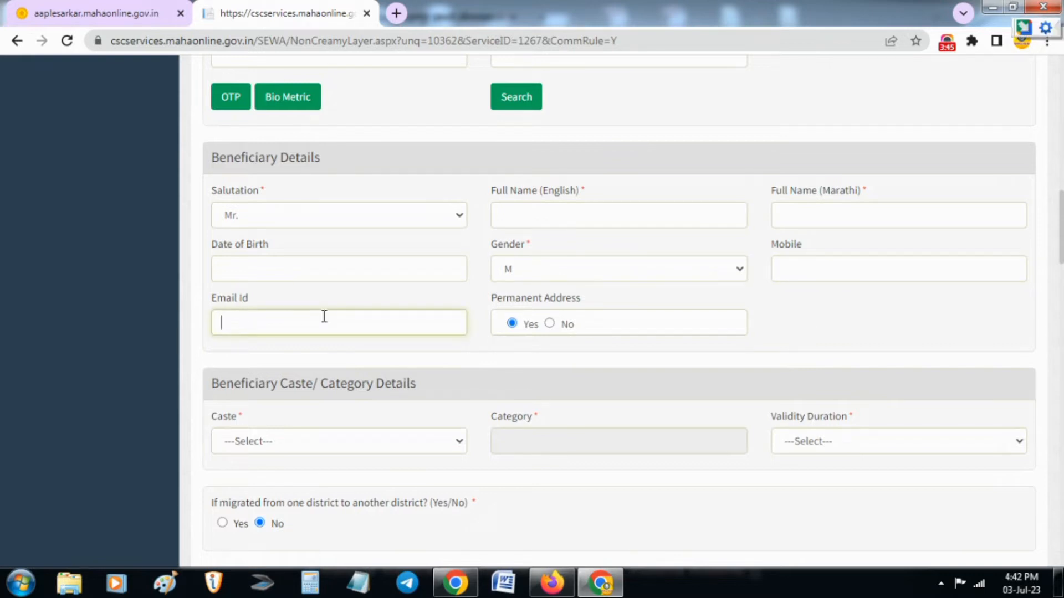
click(522, 304)
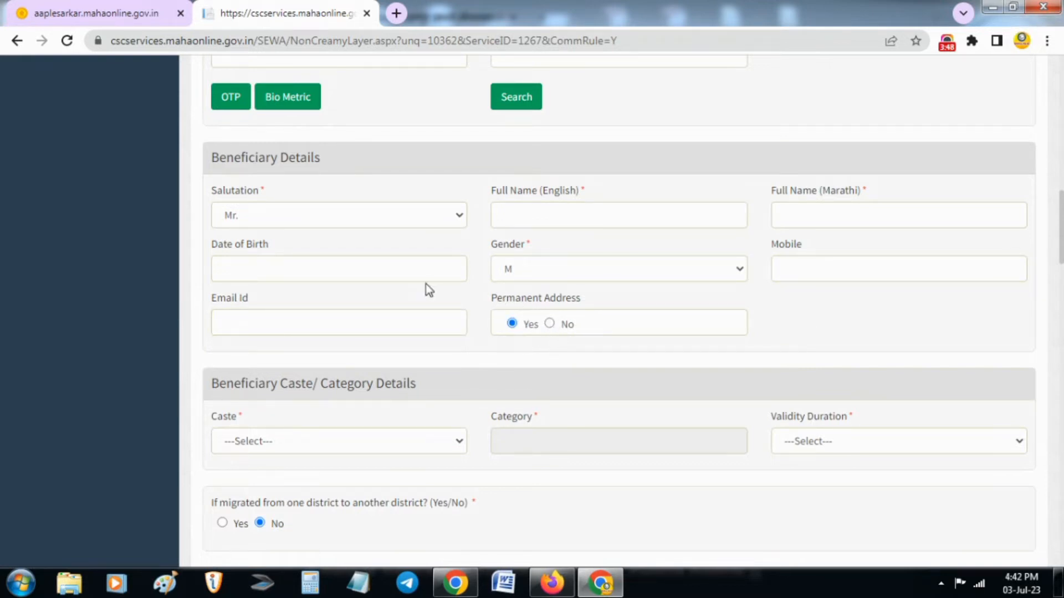
- Change the beneficiary's relation to the applicant back to Self
scroll(425, 284, up, 3)
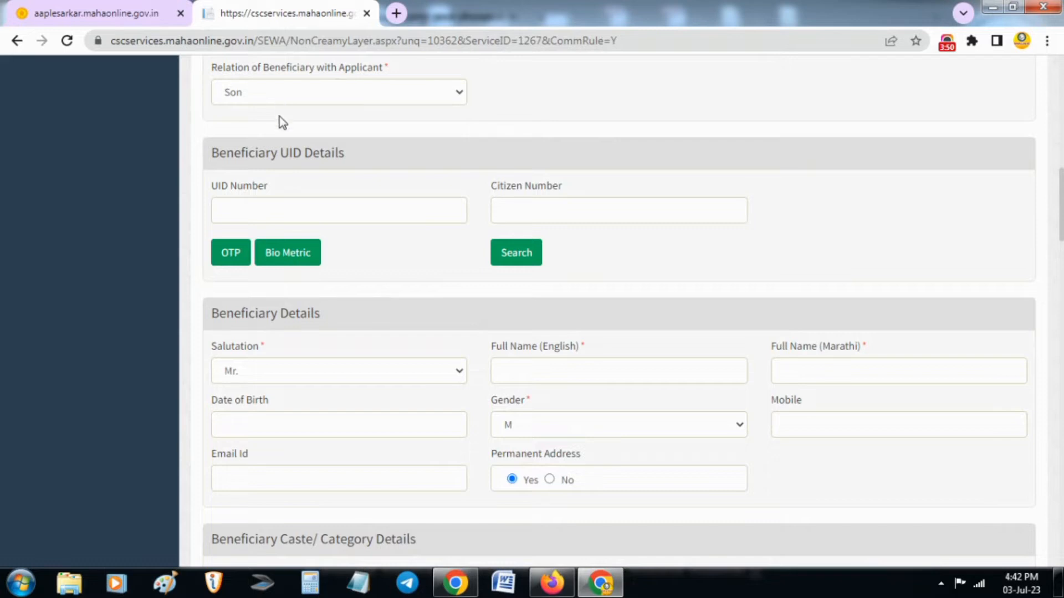
scroll(278, 118, up, 1)
scroll(278, 124, down, 2)
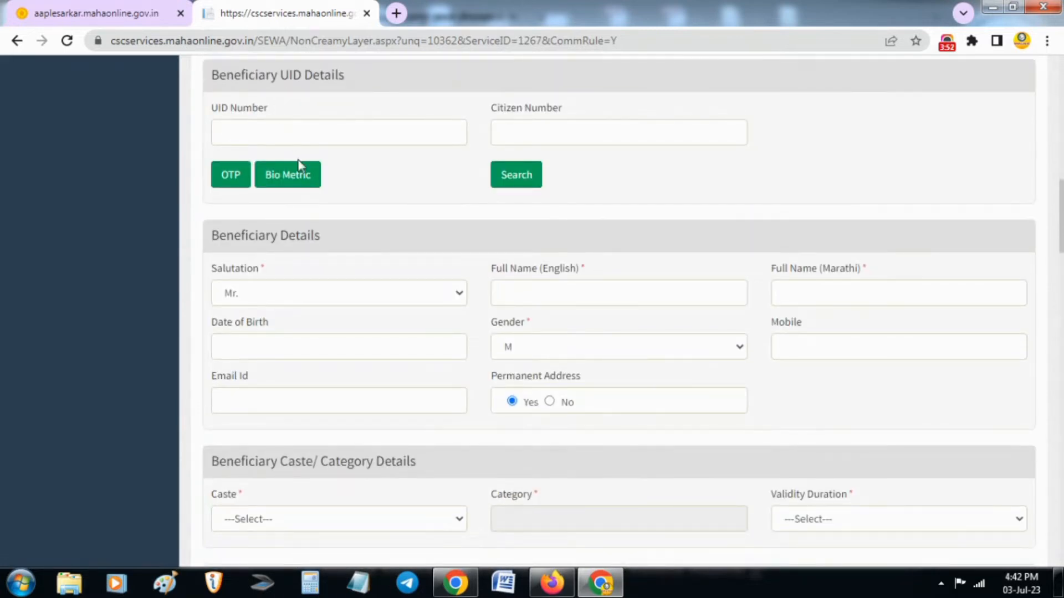
scroll(323, 202, up, 1)
click(274, 102)
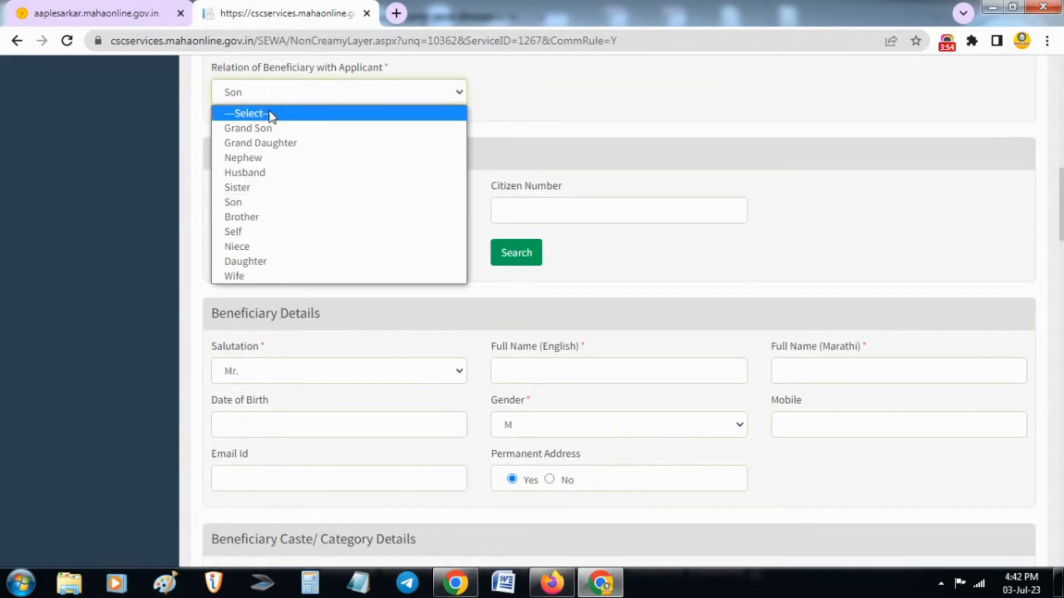
click(261, 234)
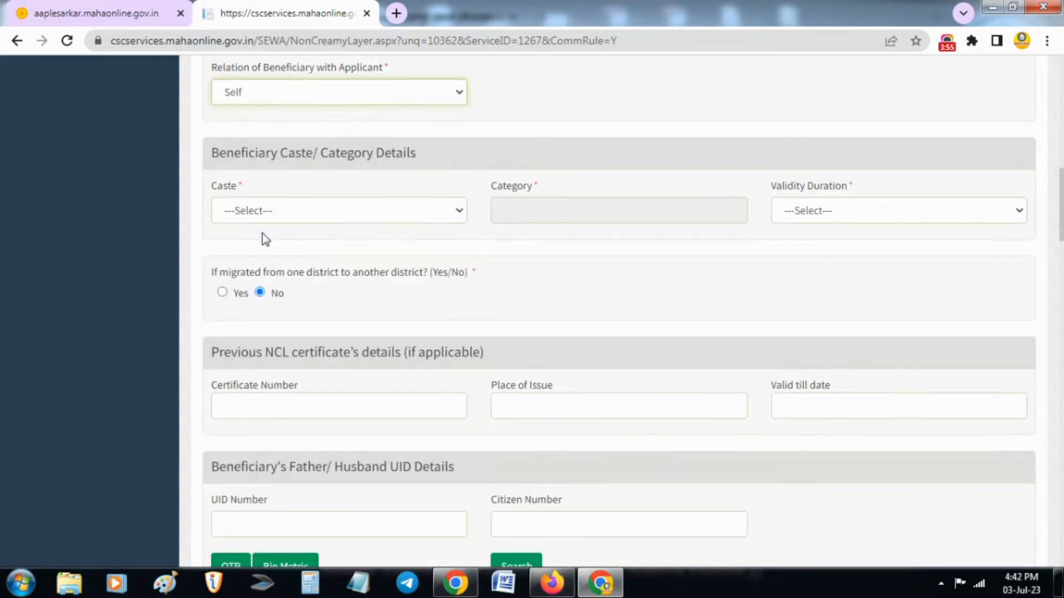
- Choose caste BADIA (4), giving category OBC, and set validity duration to 3 Years
click(570, 267)
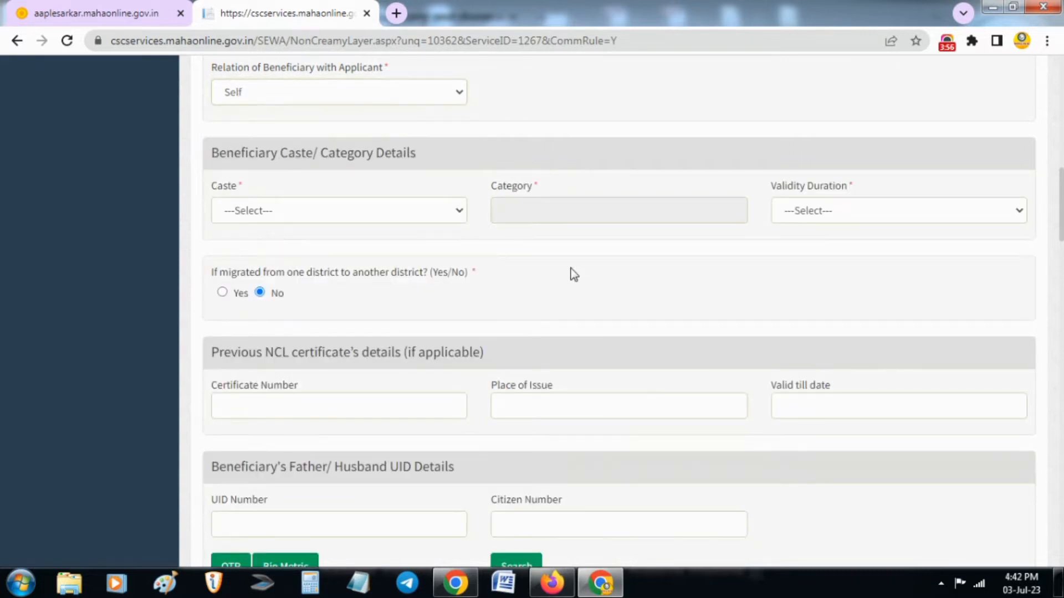
click(265, 211)
scroll(299, 241, down, 10)
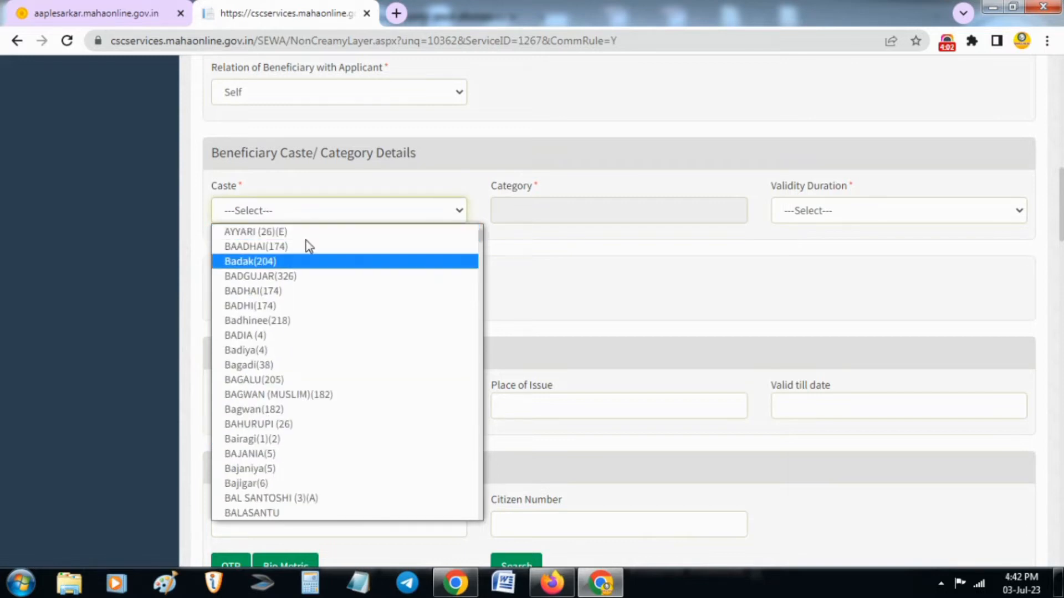
click(314, 338)
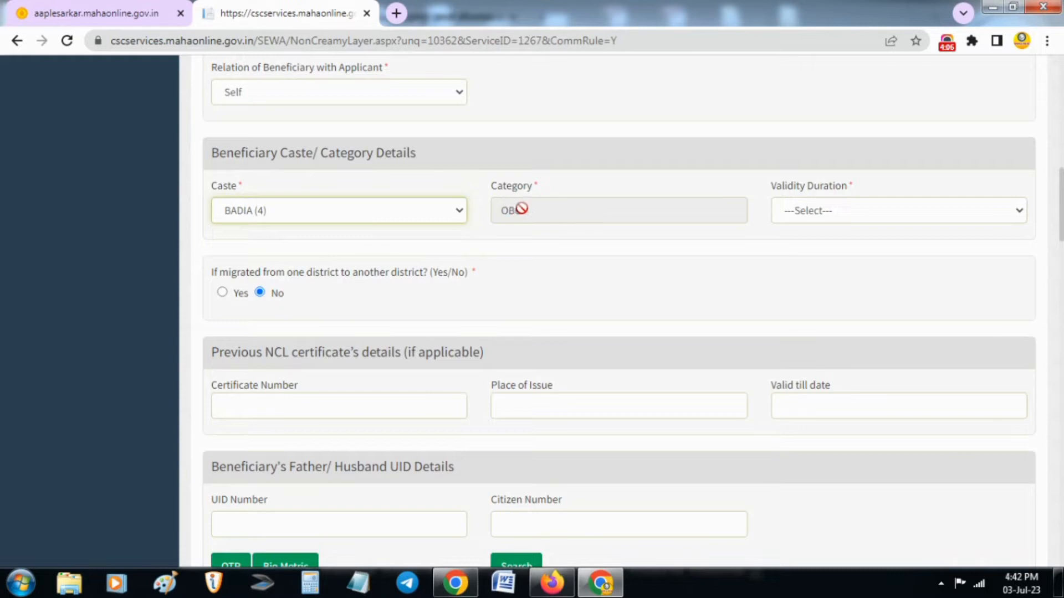
click(816, 214)
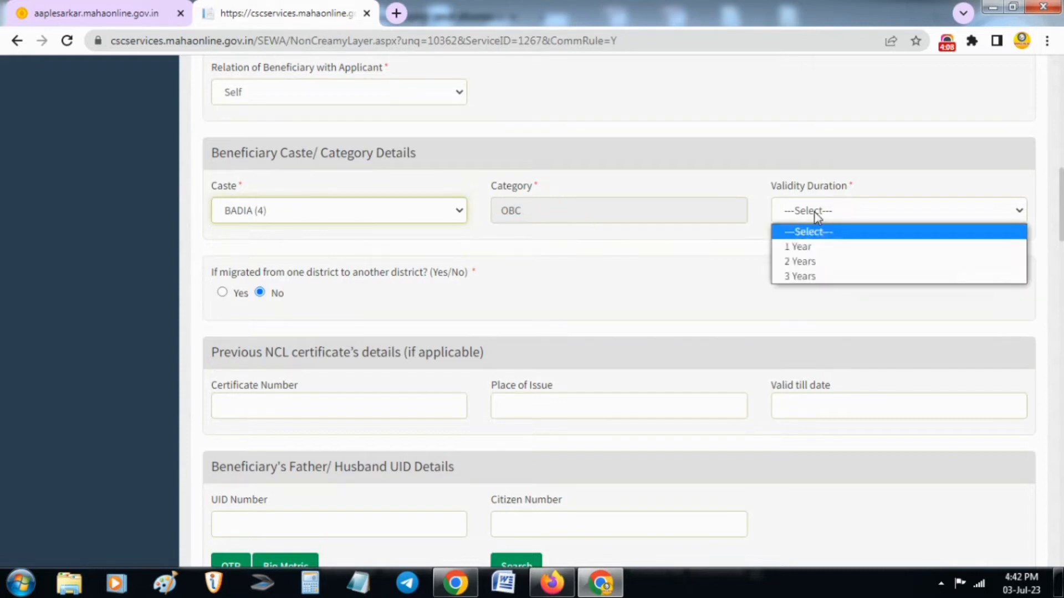
click(801, 276)
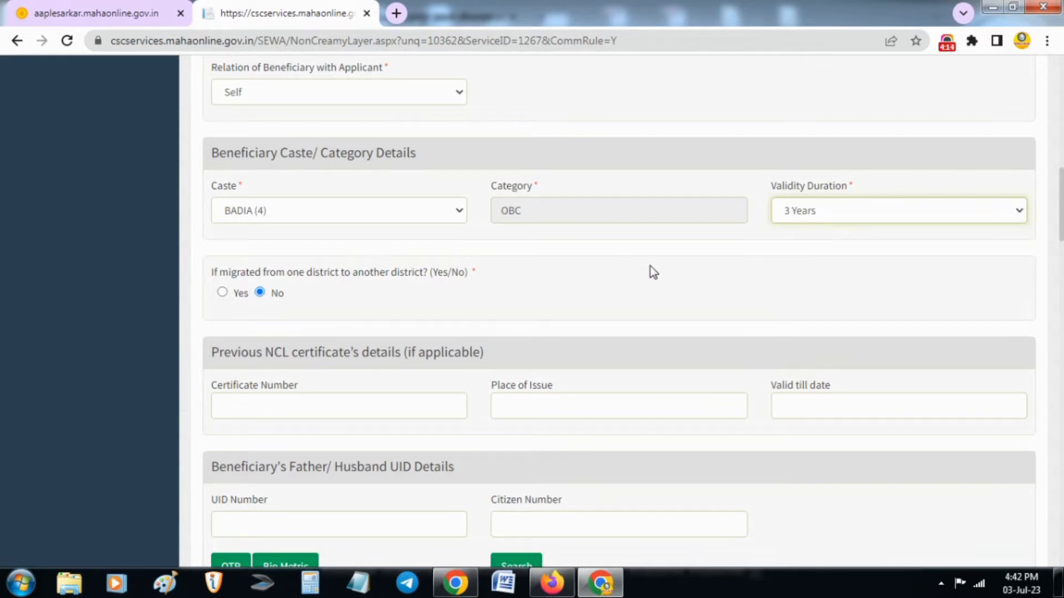
scroll(651, 271, down, 2)
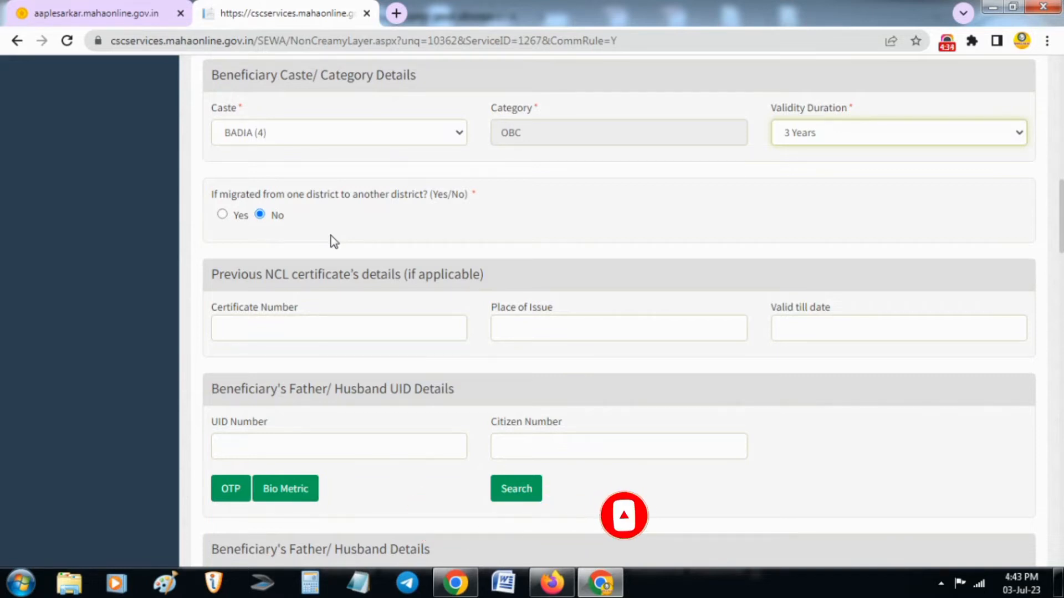
scroll(281, 328, down, 3)
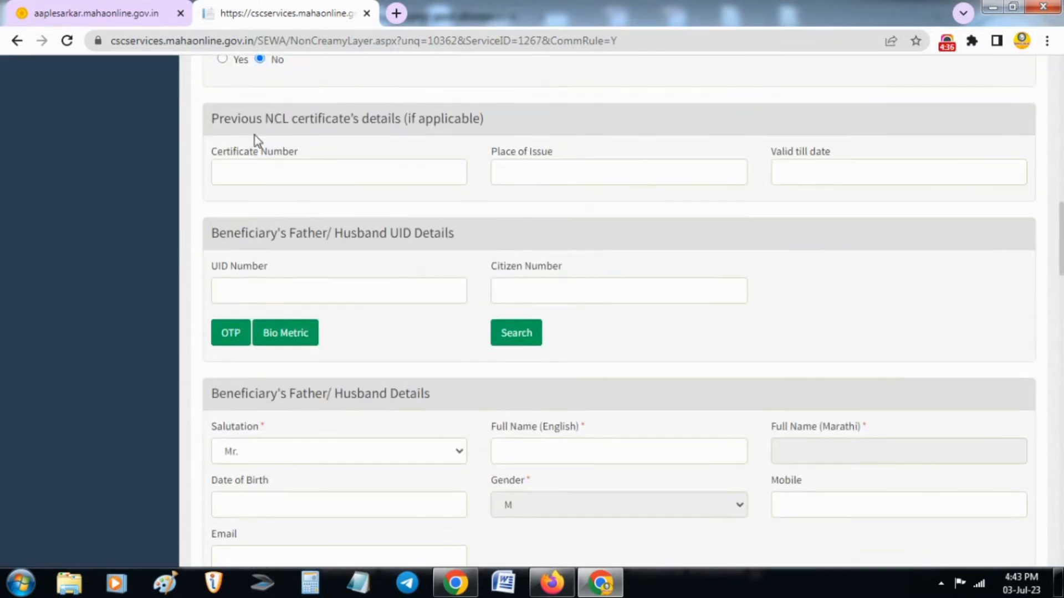
drag(212, 118, 396, 121)
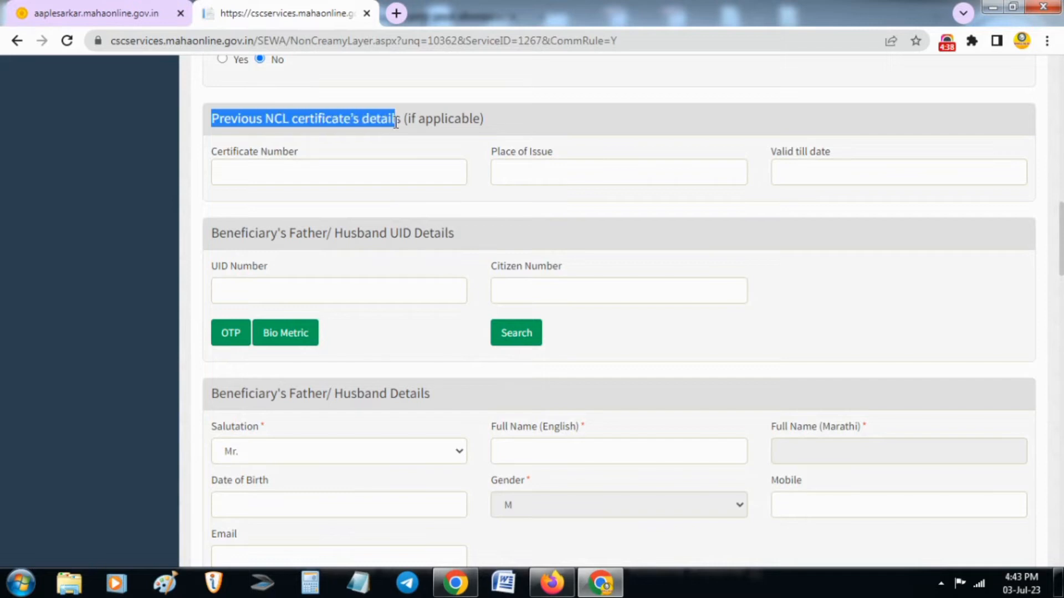
click(354, 161)
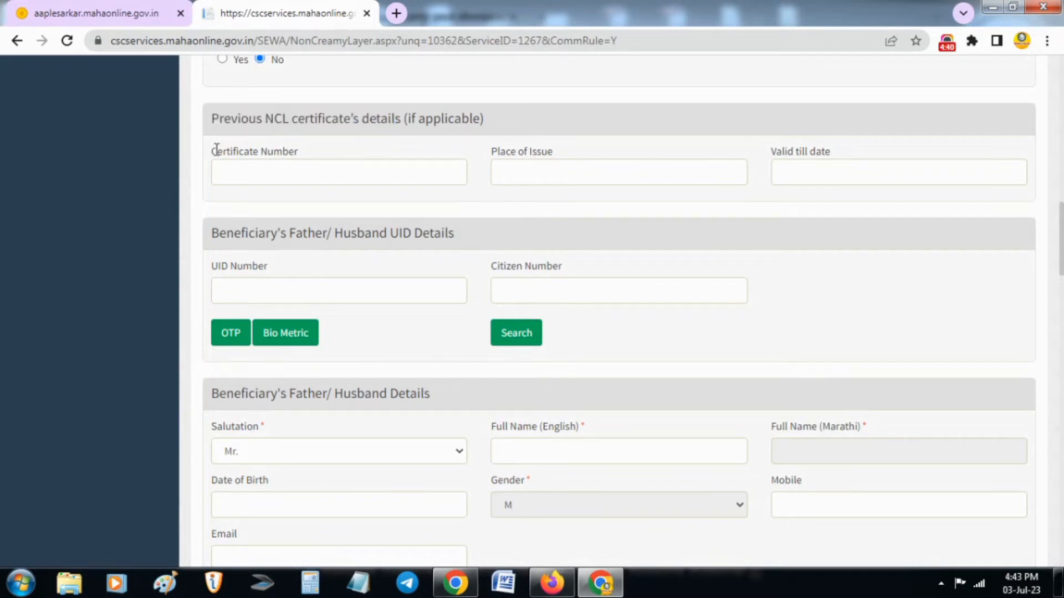
drag(214, 151, 300, 155)
click(304, 154)
drag(492, 153, 583, 159)
click(583, 159)
drag(774, 154, 833, 154)
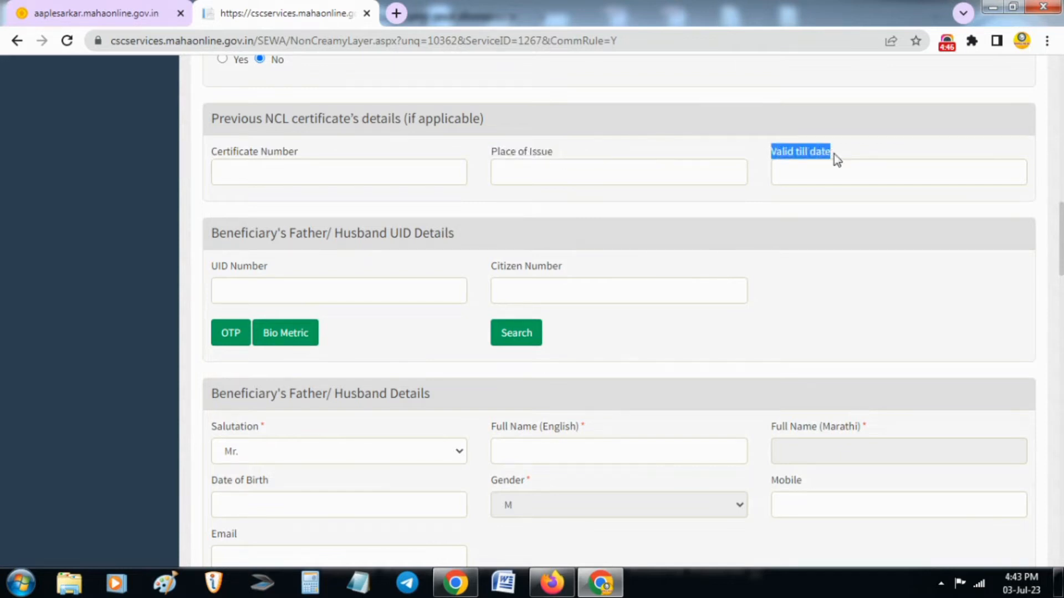
click(834, 154)
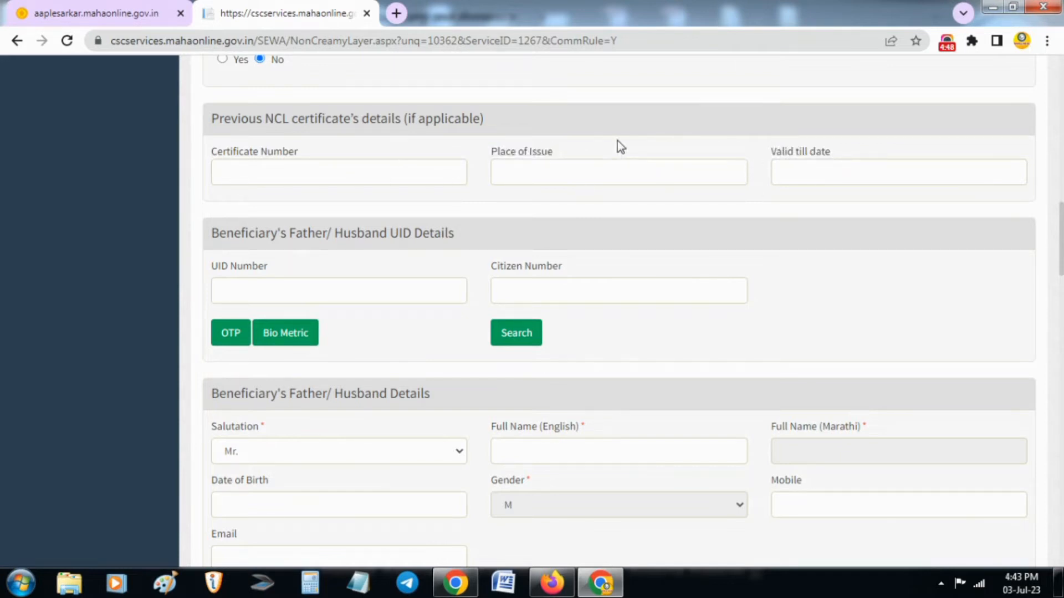
scroll(444, 228, down, 5)
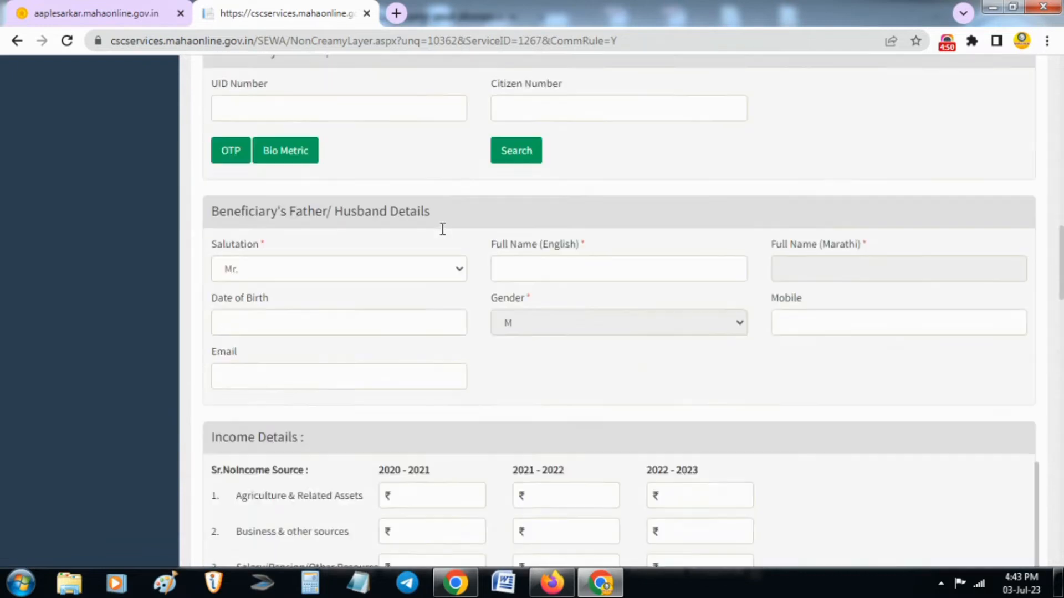
drag(211, 86, 327, 89)
click(303, 91)
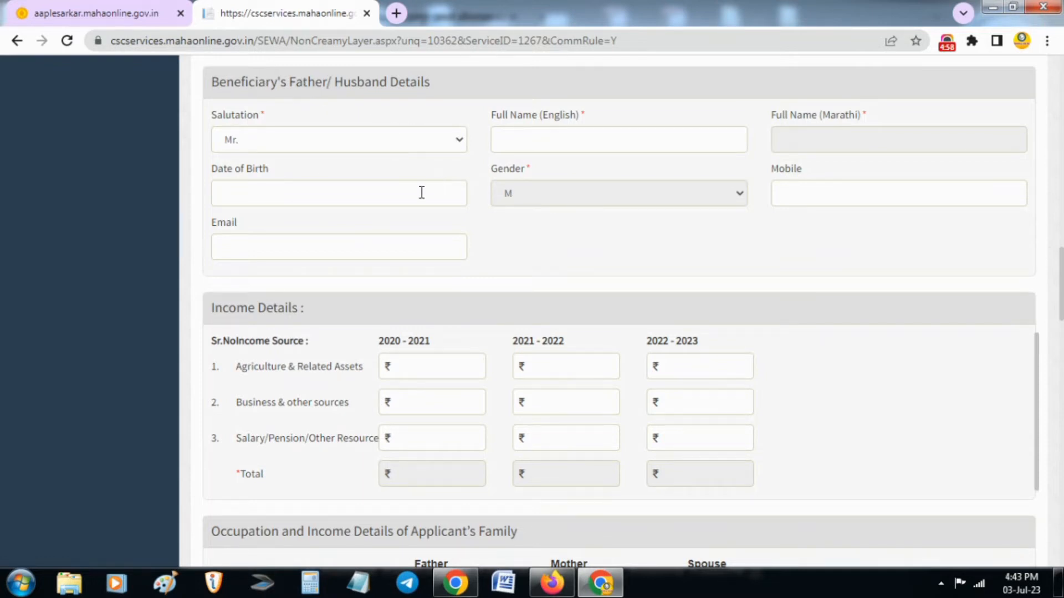
click(501, 139)
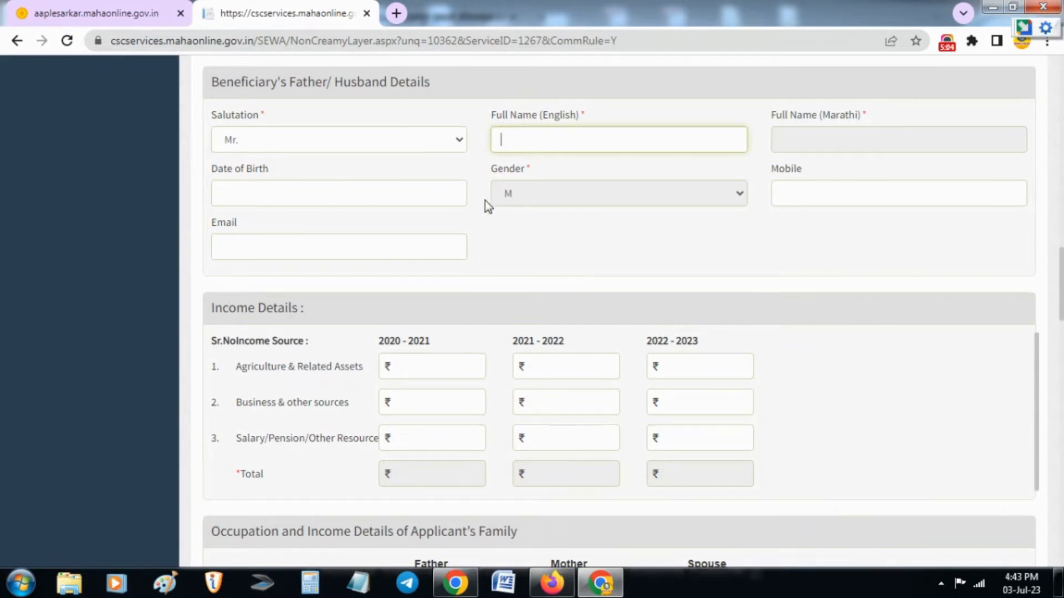
- Scroll to Income Details and enter 45000 as 2020-2021 agriculture income
scroll(485, 205, down, 4)
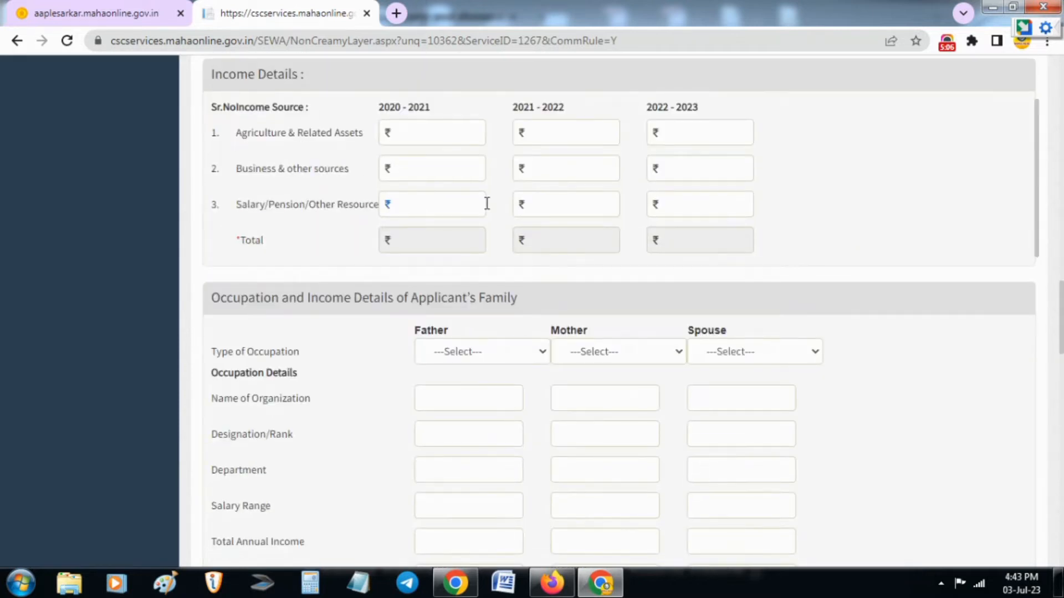
scroll(487, 215, up, 2)
scroll(487, 214, up, 2)
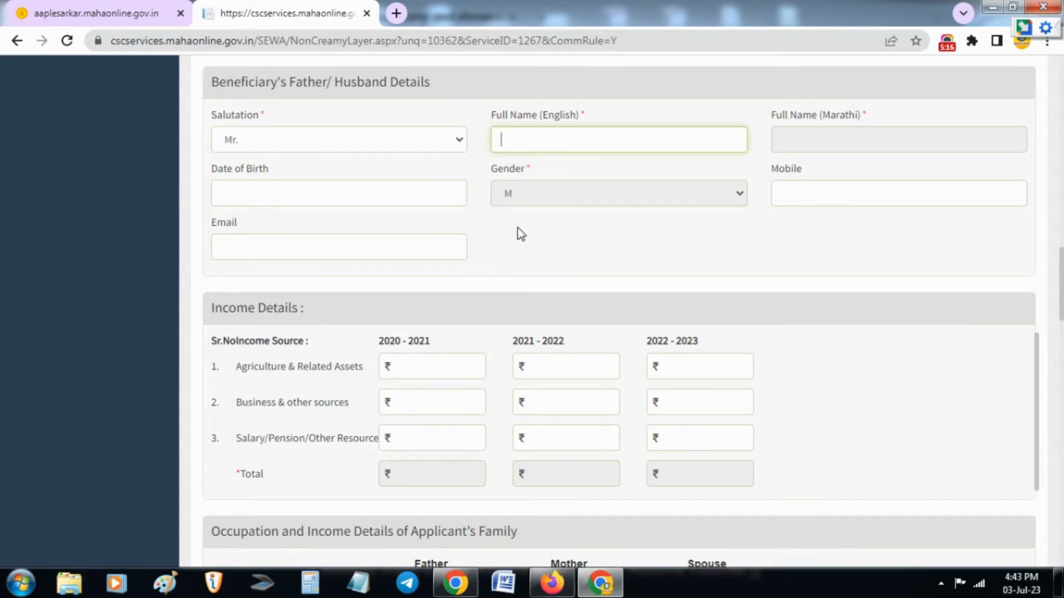
scroll(521, 234, down, 4)
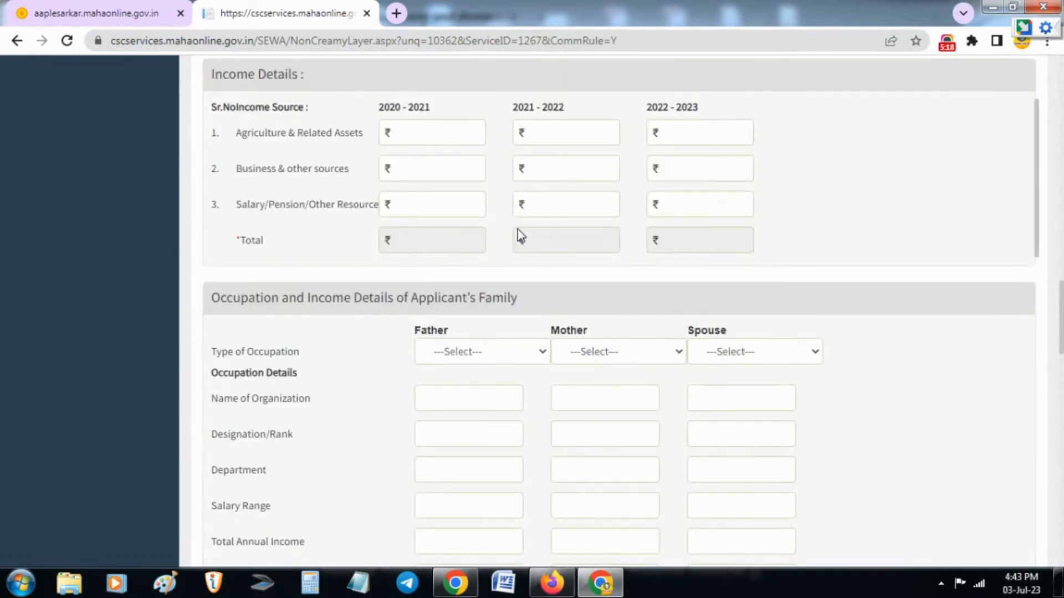
drag(209, 75, 337, 75)
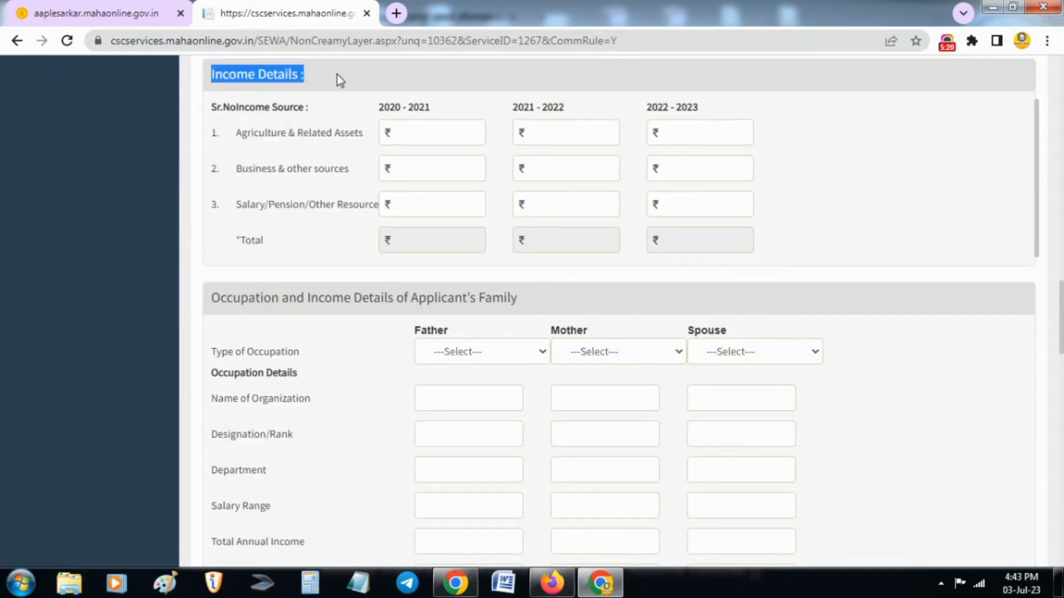
click(337, 75)
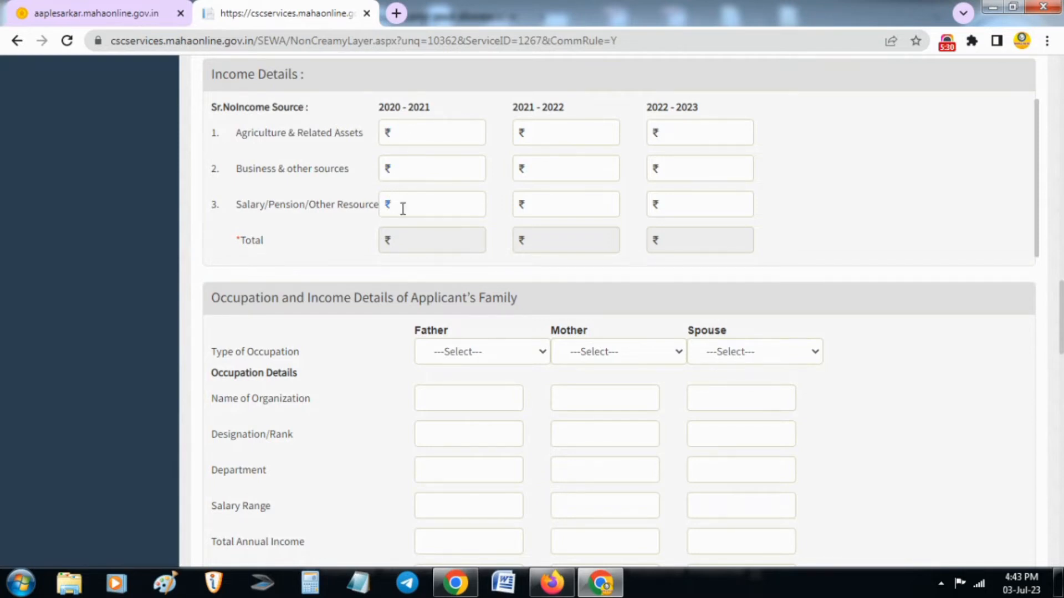
click(413, 132)
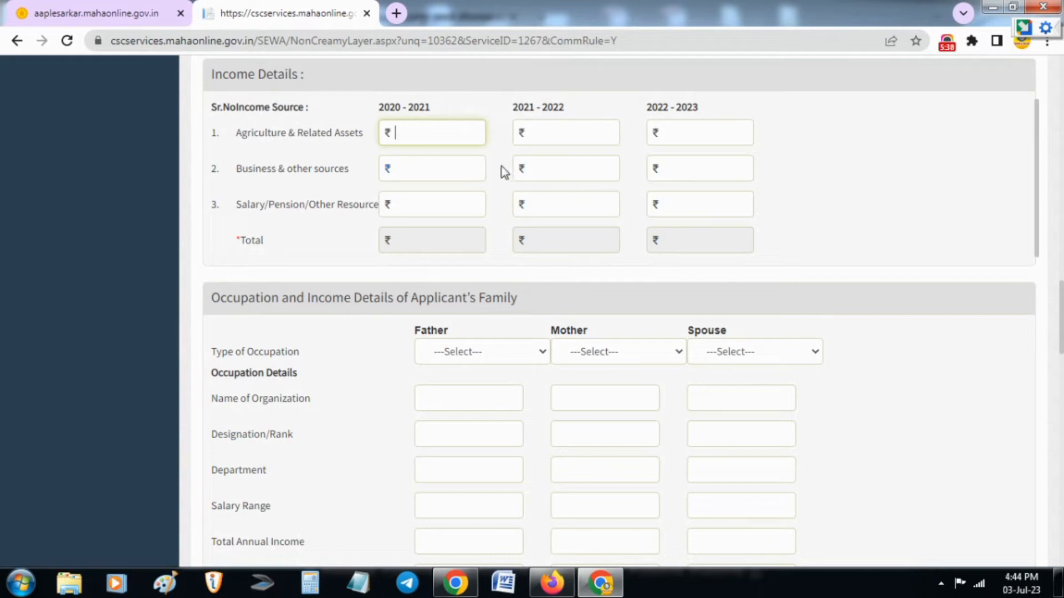
text(45000)
key(Tab)
- Enter 50000 for 2021-2022 and 55000 for 2022-2023 agriculture income
text(50000)
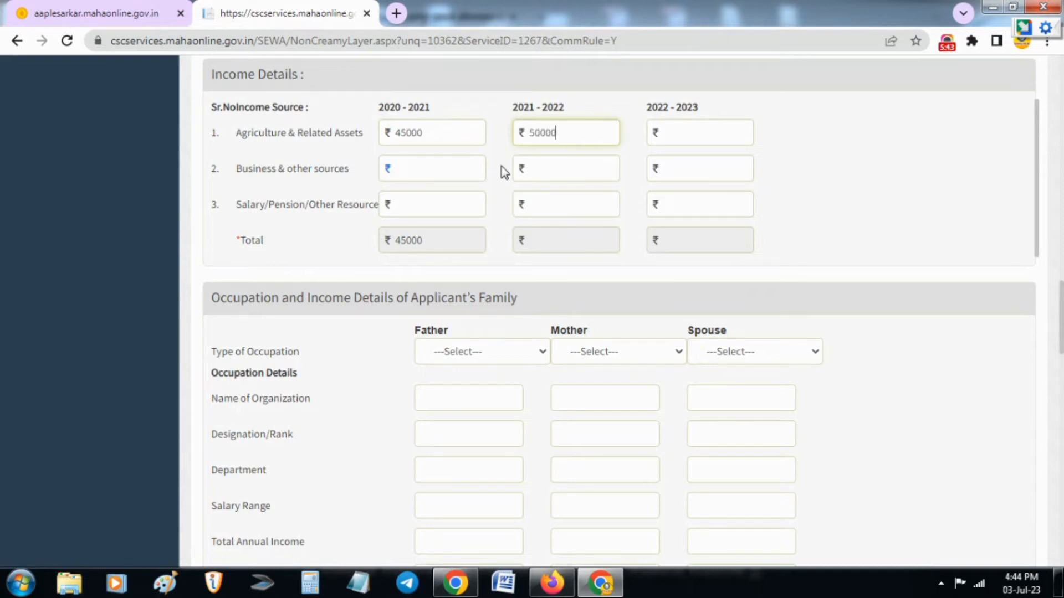
key(Tab)
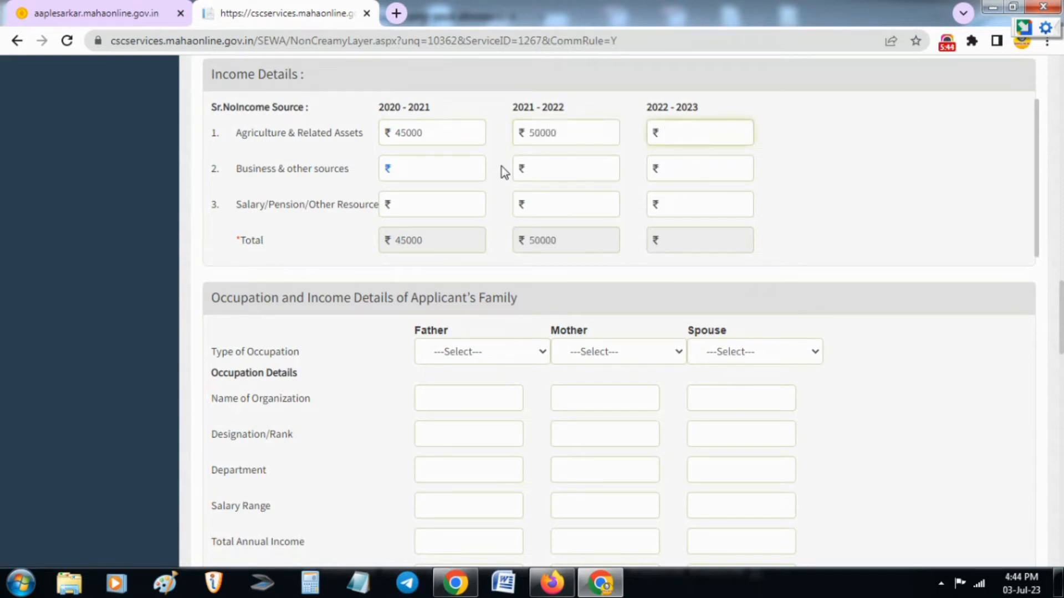
text(550000)
key(BackSpace)
key(Tab)
click(737, 265)
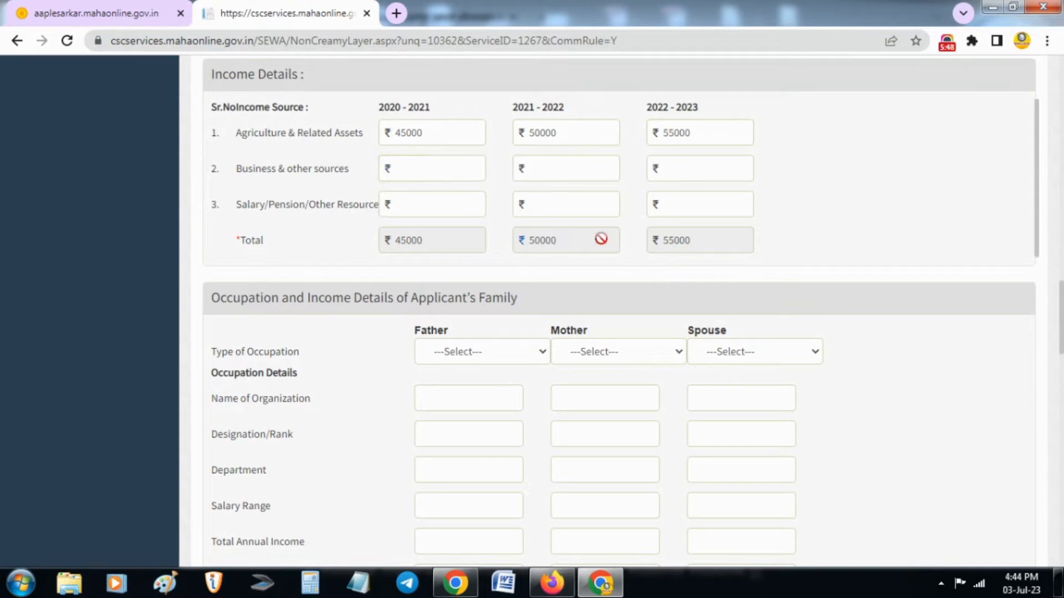
click(553, 176)
scroll(526, 215, down, 1)
scroll(524, 215, down, 2)
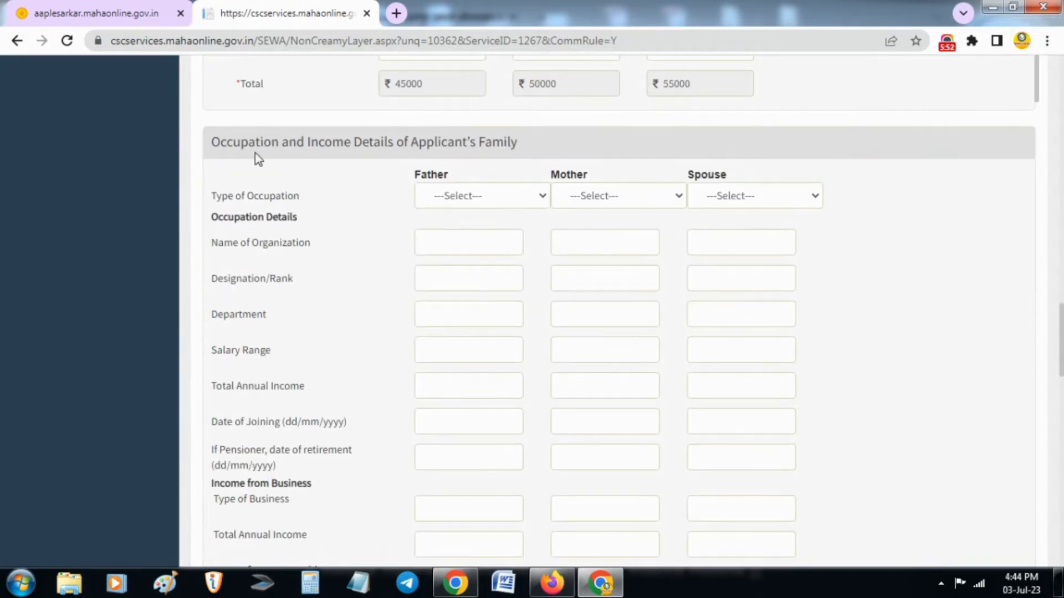
drag(211, 143, 517, 139)
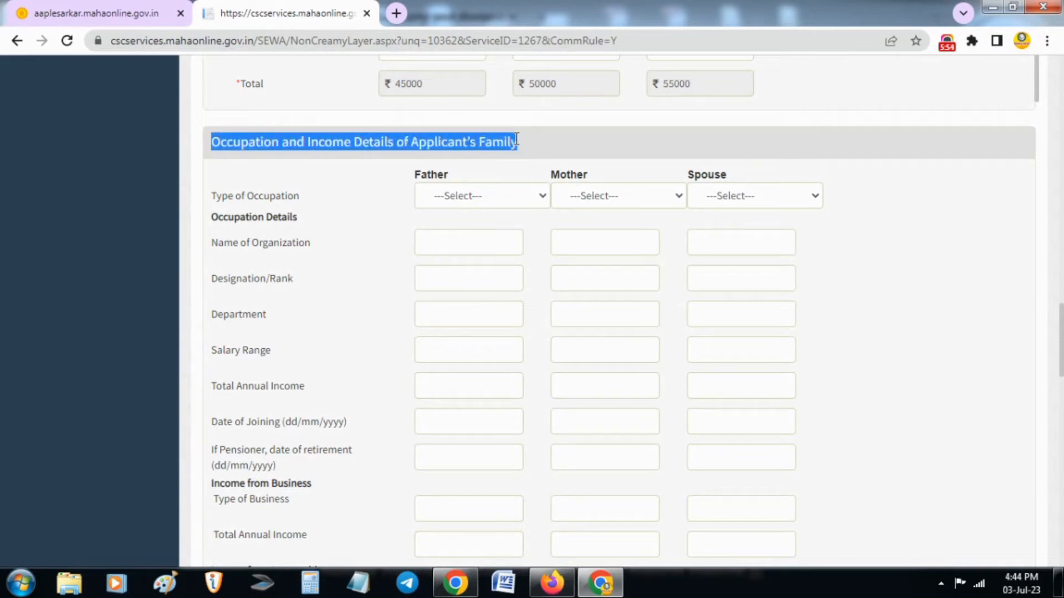
click(568, 166)
scroll(537, 143, down, 2)
scroll(537, 141, up, 1)
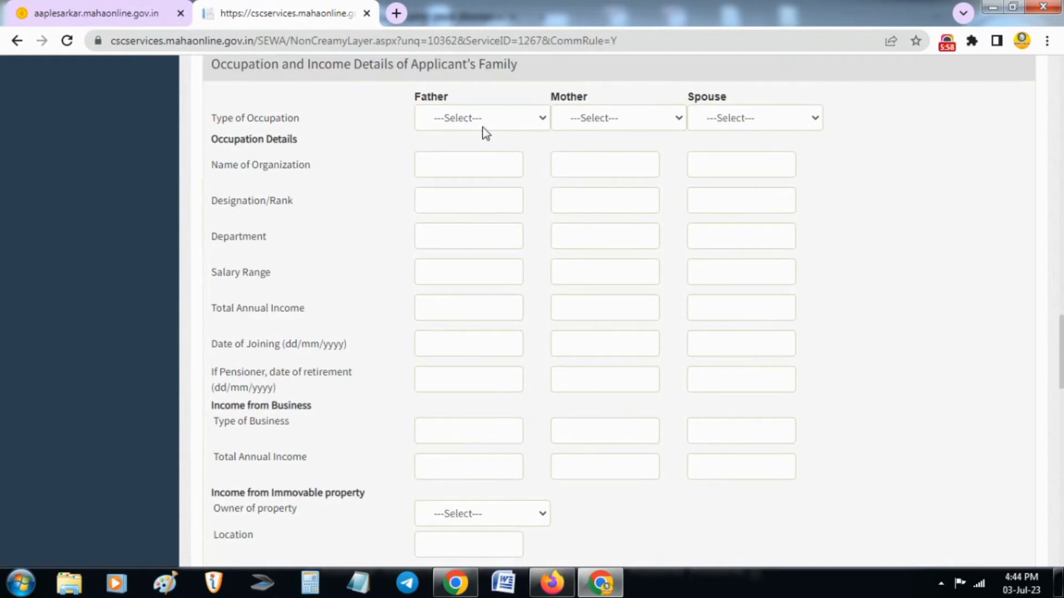
click(480, 125)
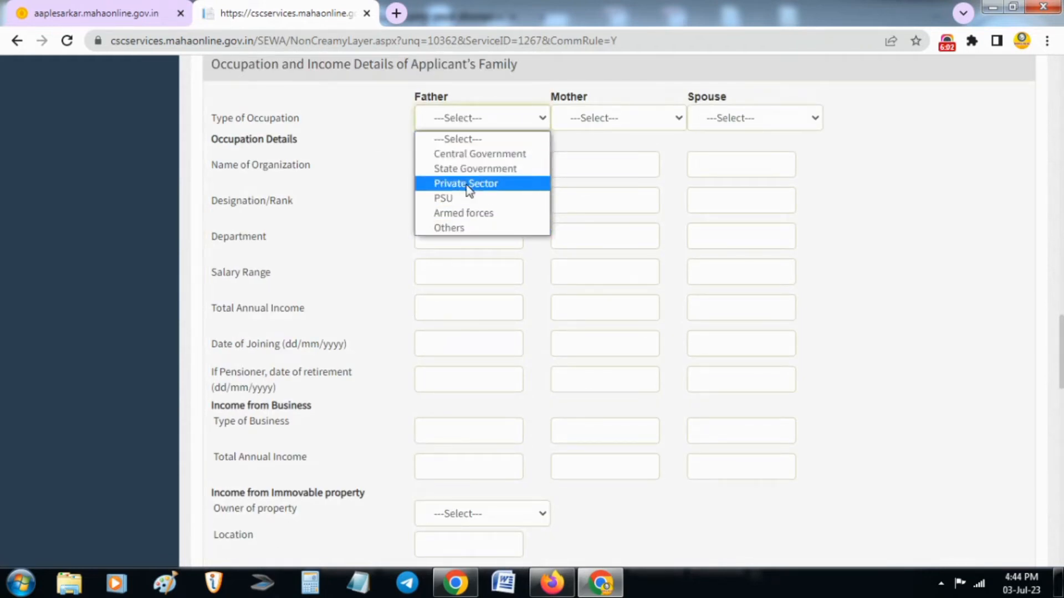
click(464, 227)
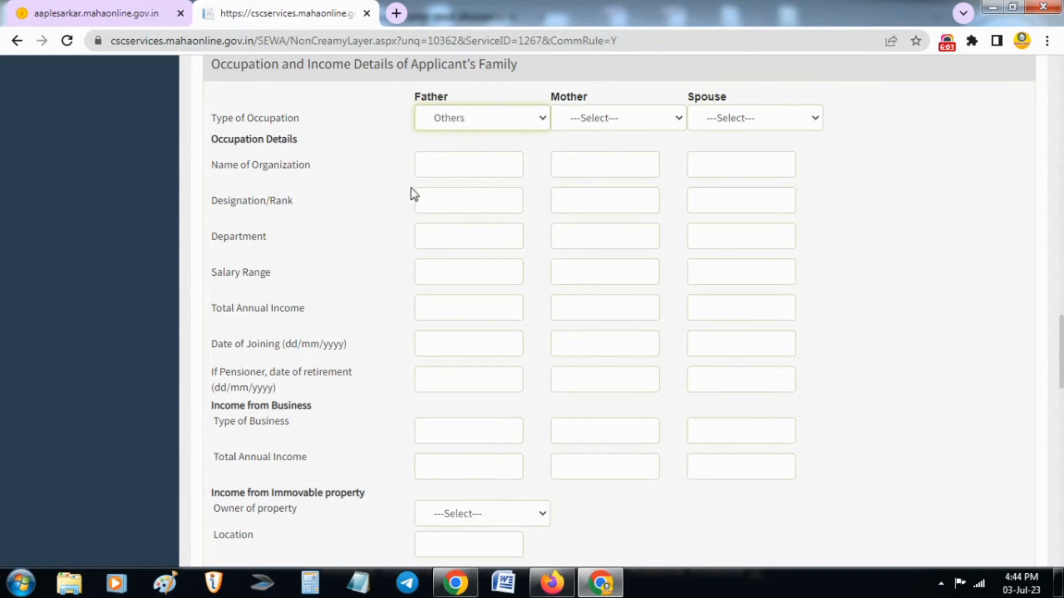
click(593, 125)
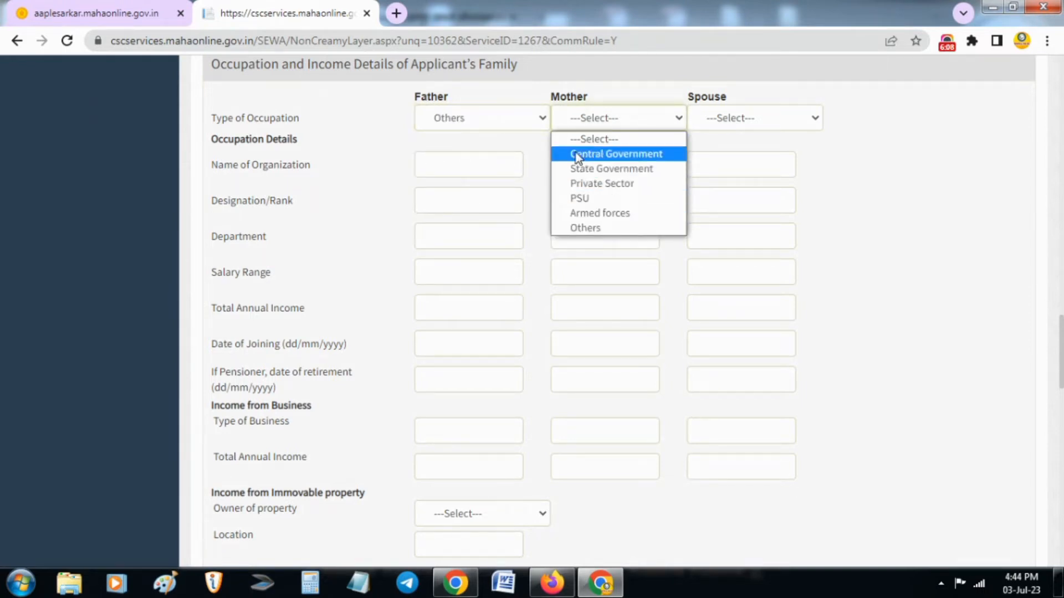
scroll(323, 154, up, 1)
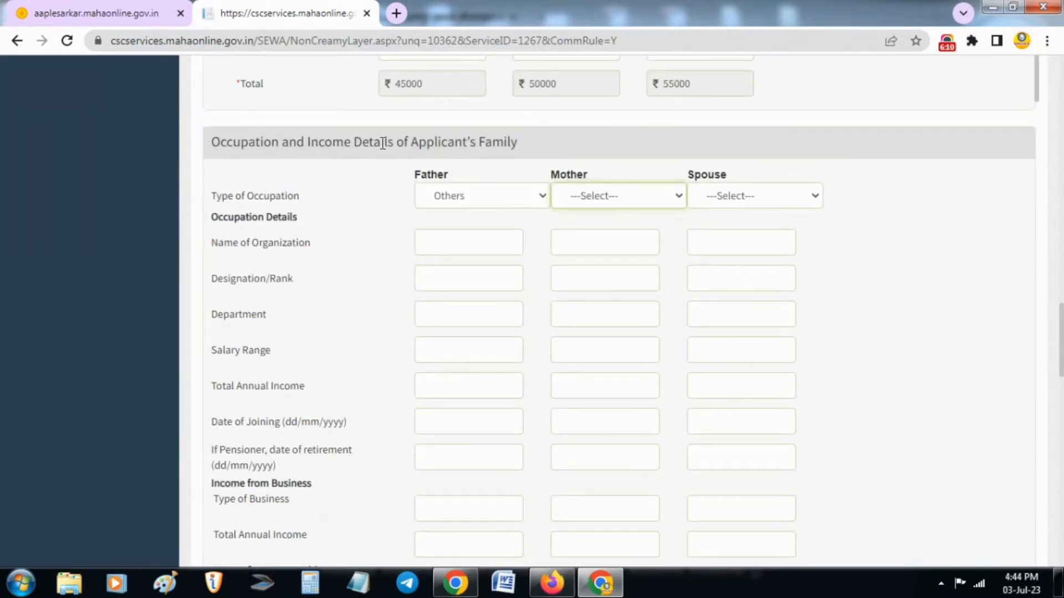
click(468, 197)
click(464, 224)
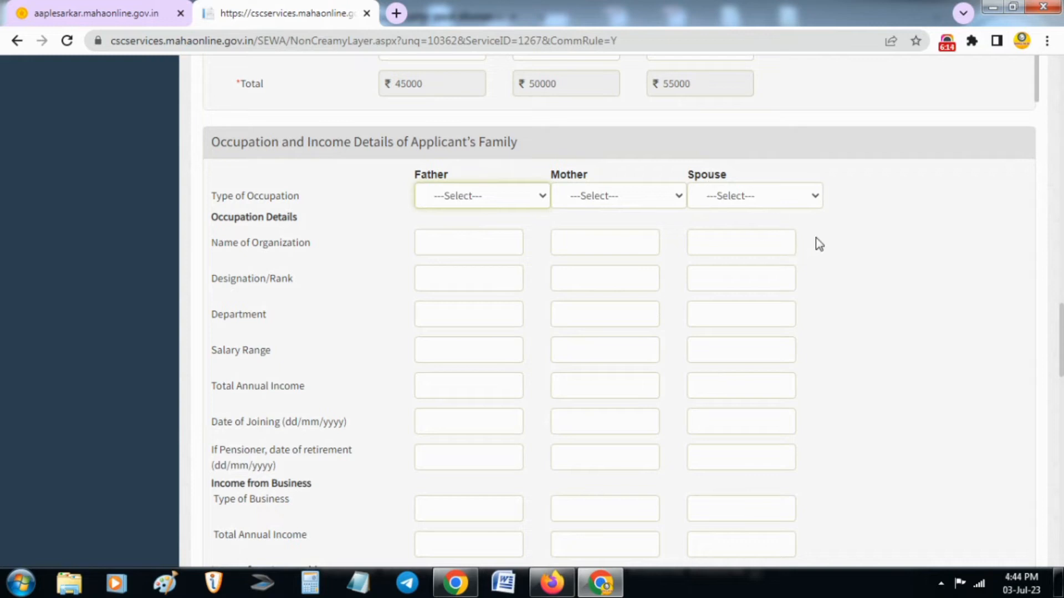
click(819, 259)
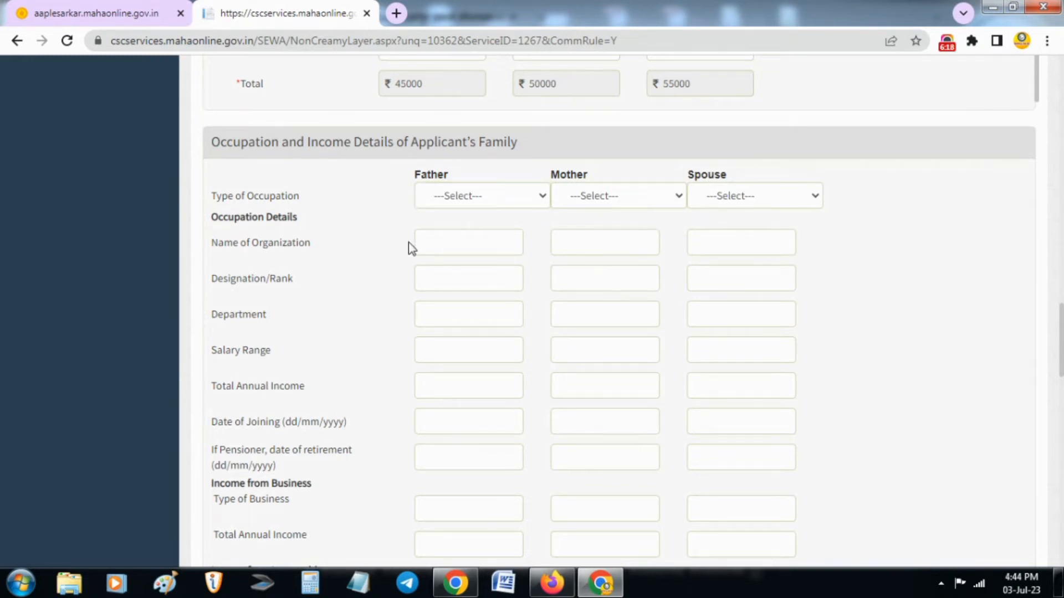
scroll(496, 277, down, 5)
scroll(497, 277, down, 3)
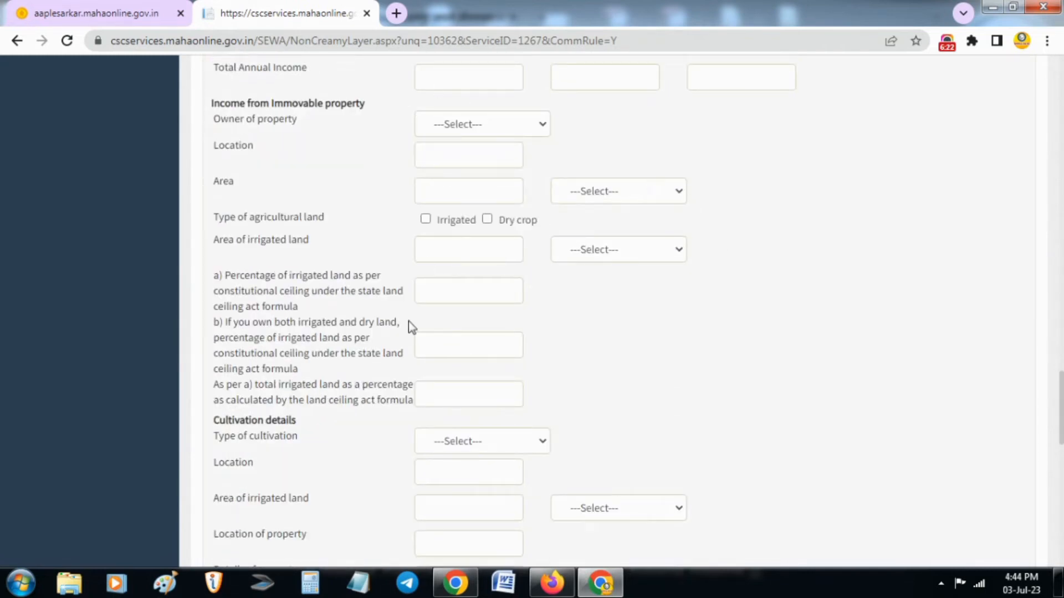
scroll(727, 322, down, 3)
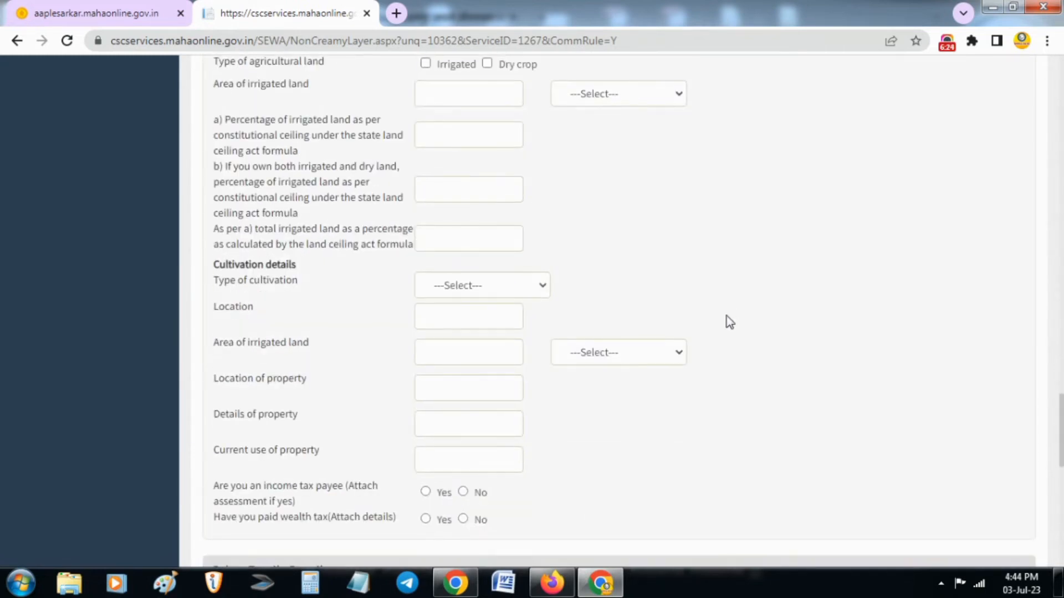
scroll(728, 322, down, 7)
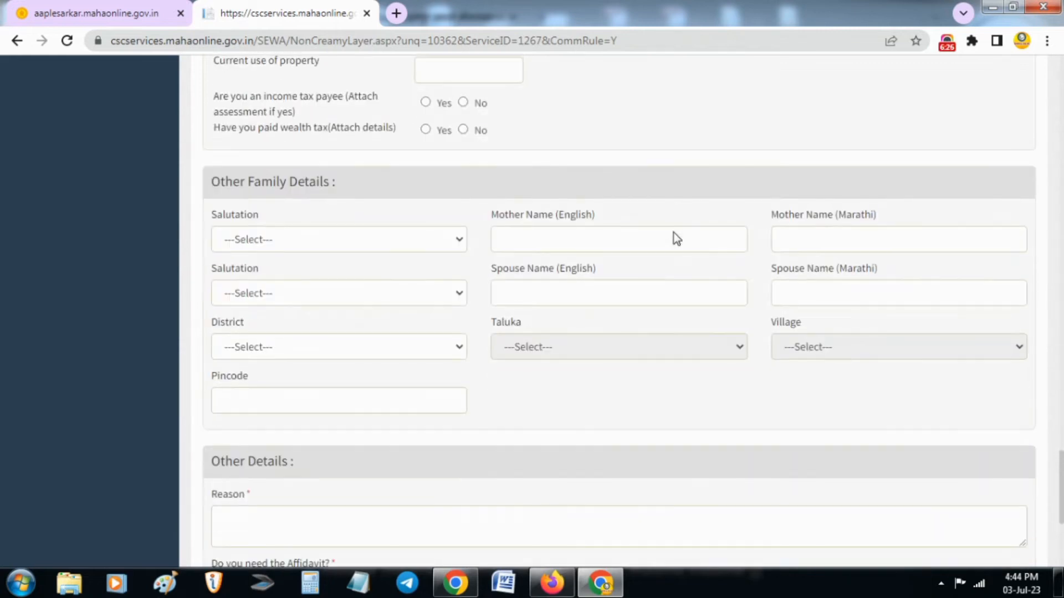
scroll(675, 235, down, 1)
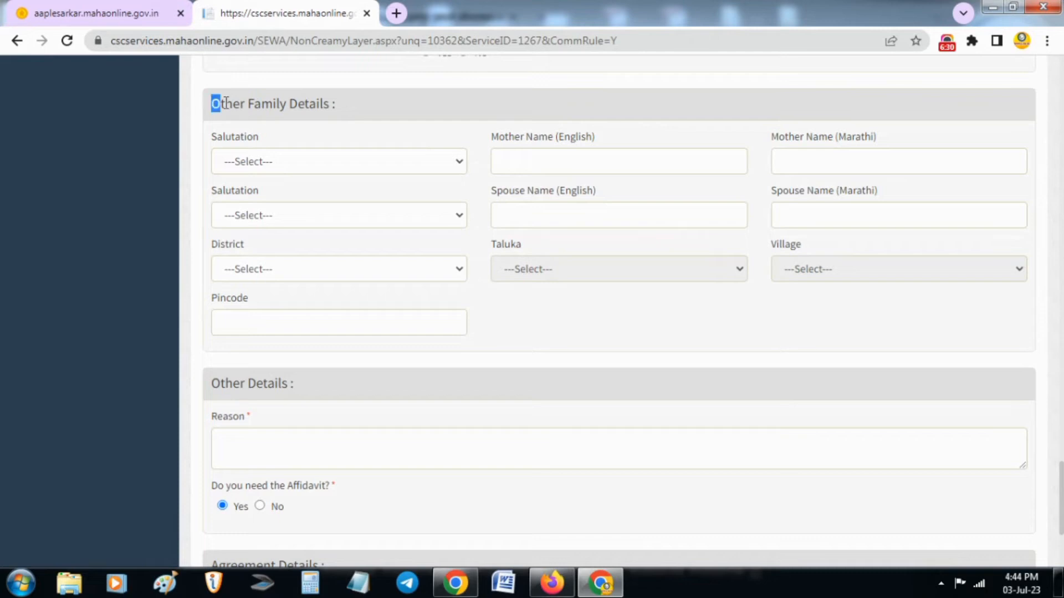
drag(213, 104, 411, 174)
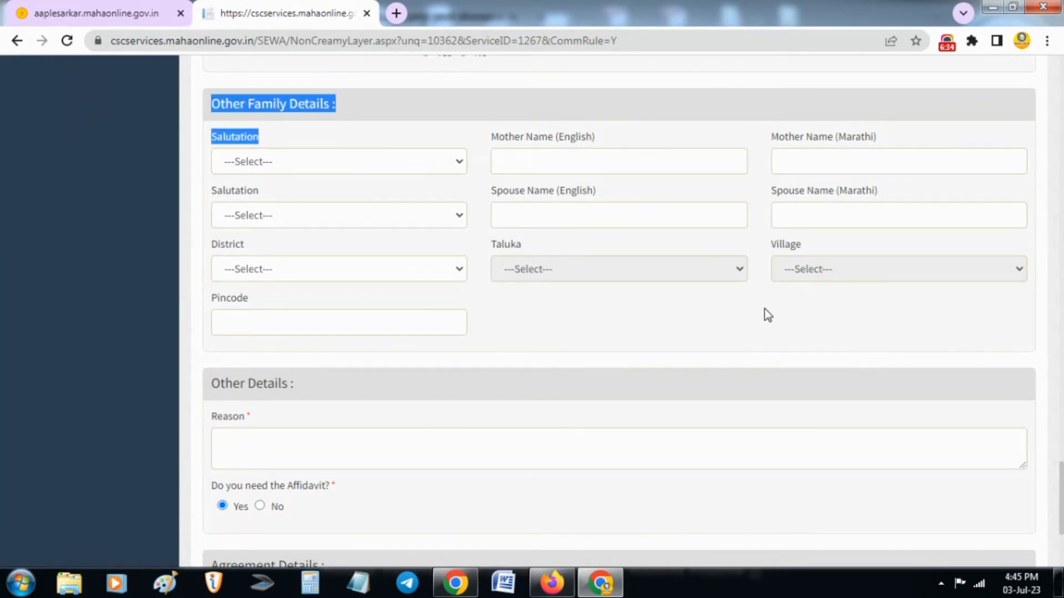
scroll(767, 308, down, 2)
scroll(768, 308, down, 1)
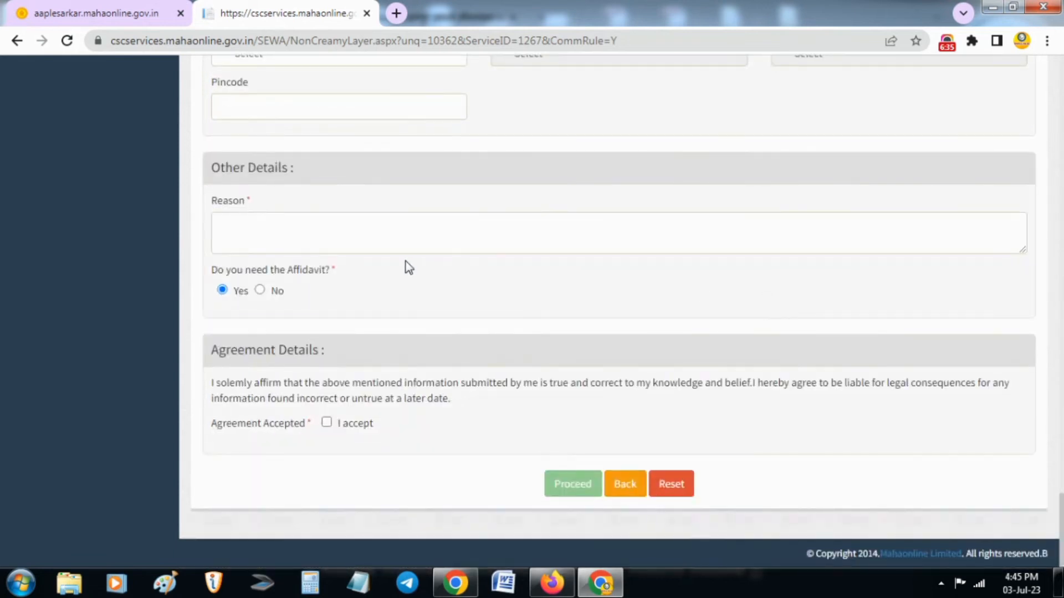
- Enter 'Education' as the reason and tick 'I accept' under Agreement Details
click(287, 236)
text(Ed)
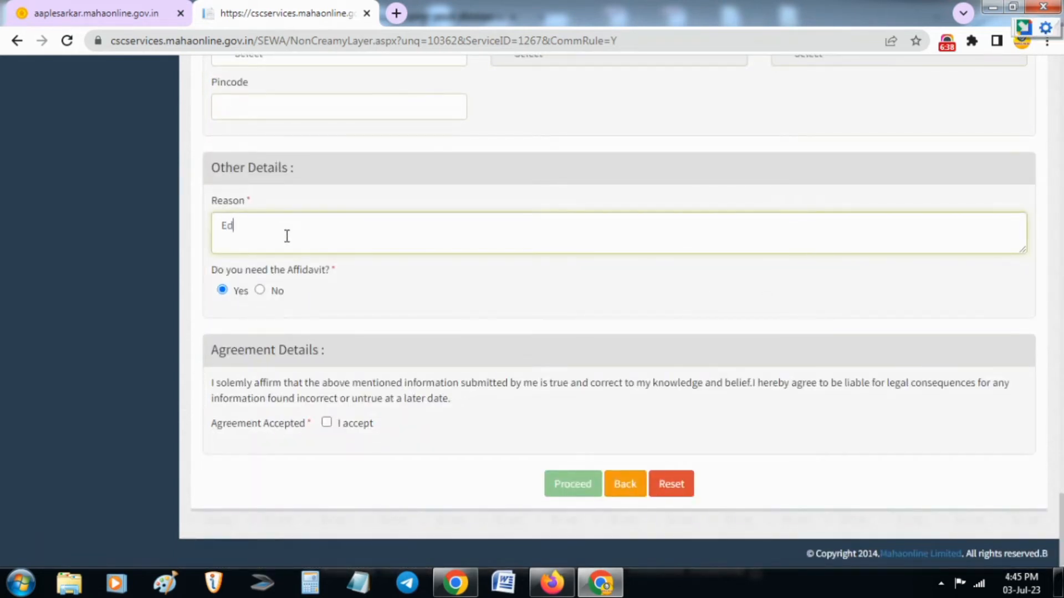
text(ucation)
key(Tab)
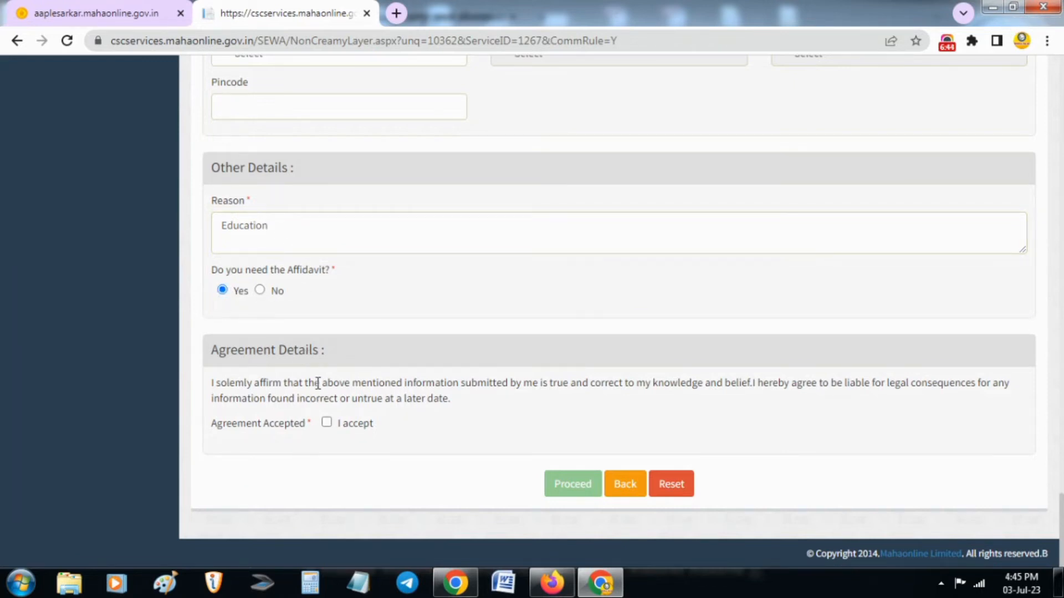
click(327, 422)
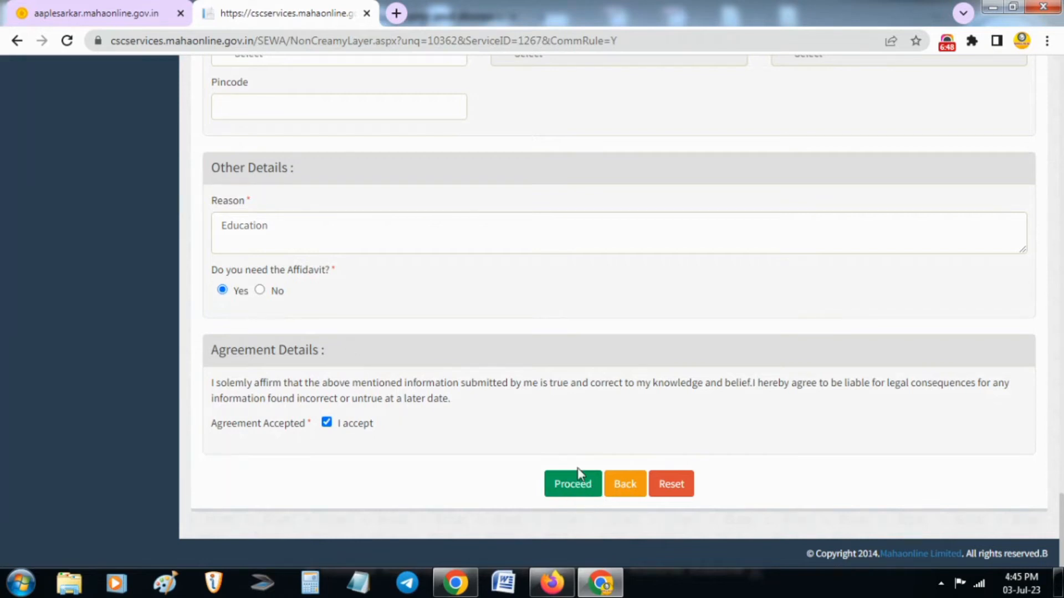
- Review the Applicant Details, Applicant Address and beneficiary relation sections of the form
scroll(532, 383, up, 20)
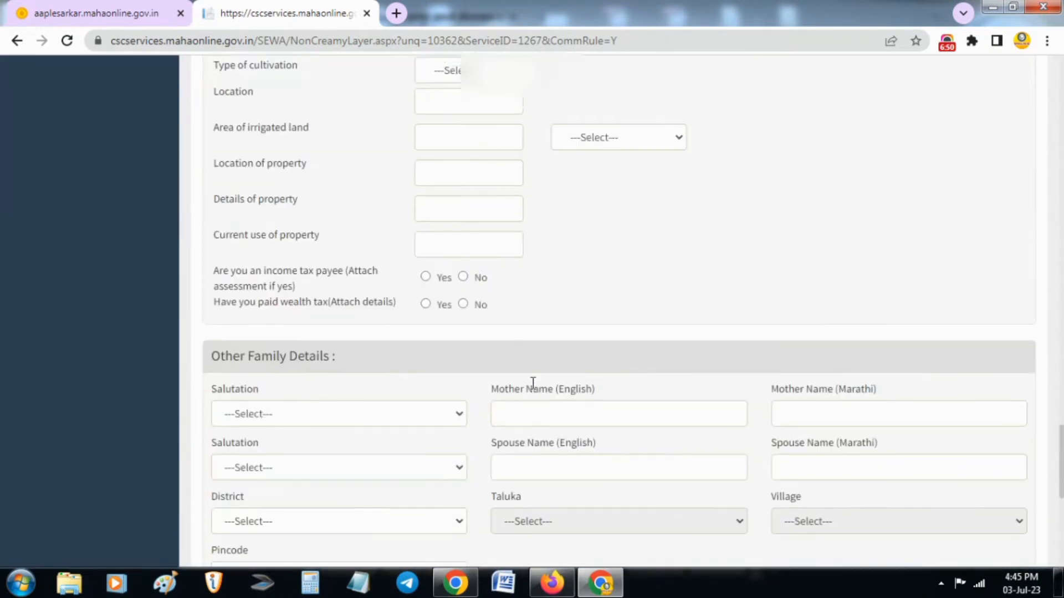
scroll(533, 383, up, 15)
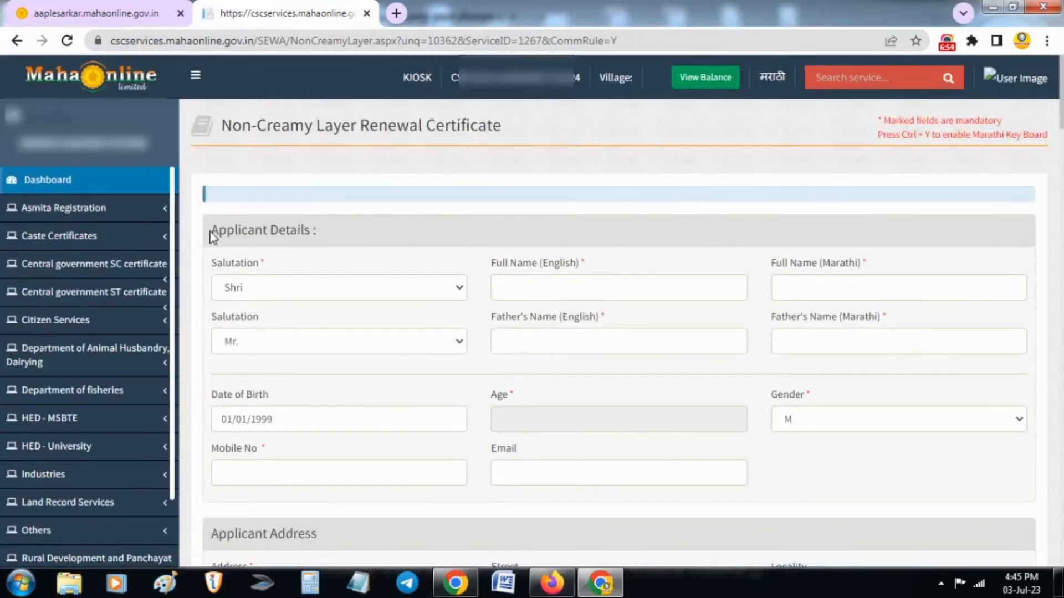
drag(213, 232, 325, 238)
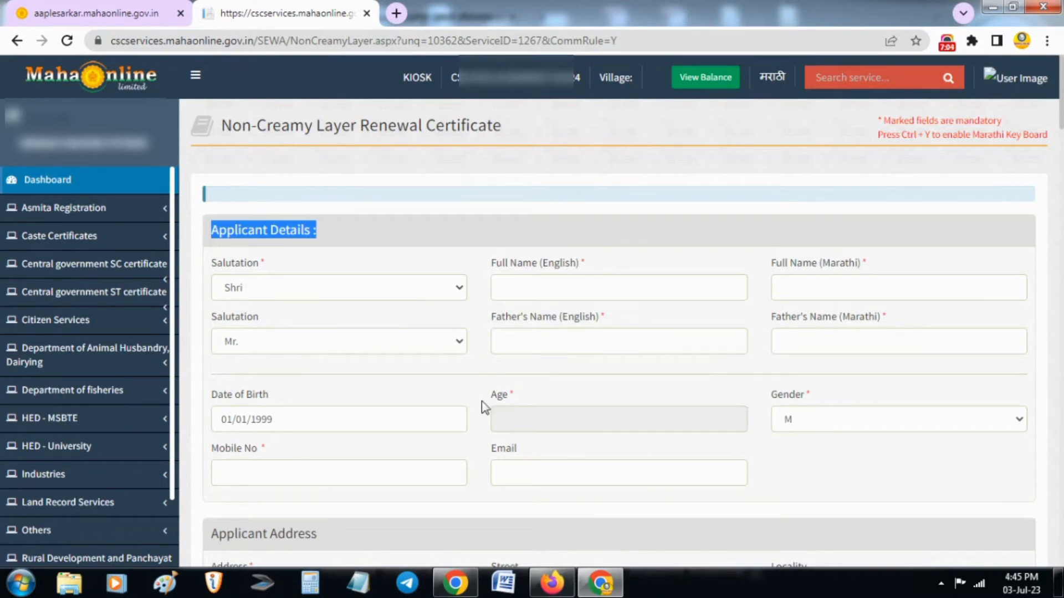
scroll(516, 332, down, 8)
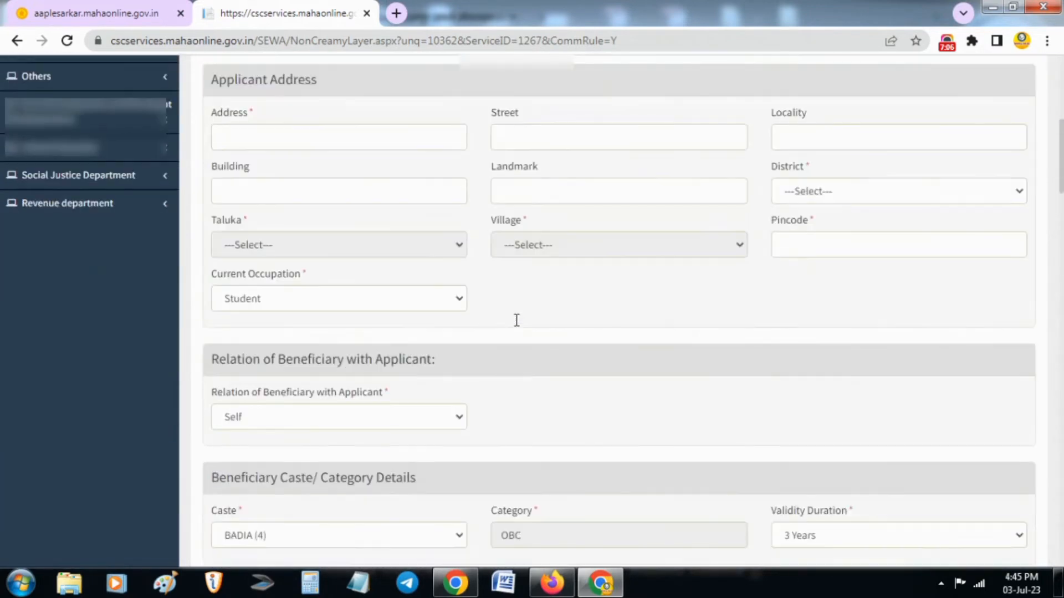
scroll(498, 307, up, 1)
drag(210, 144, 323, 146)
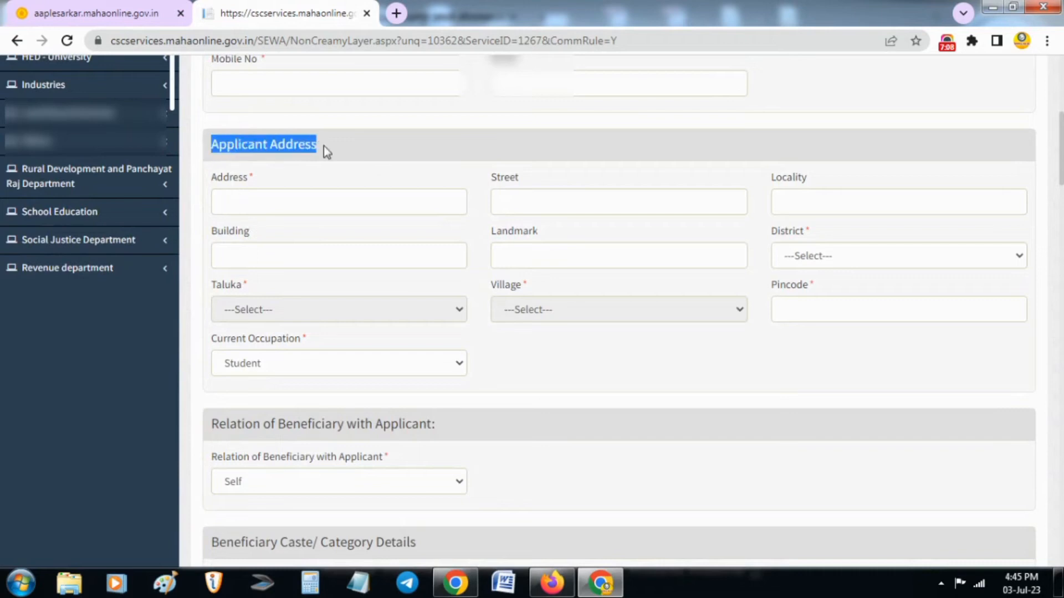
click(323, 145)
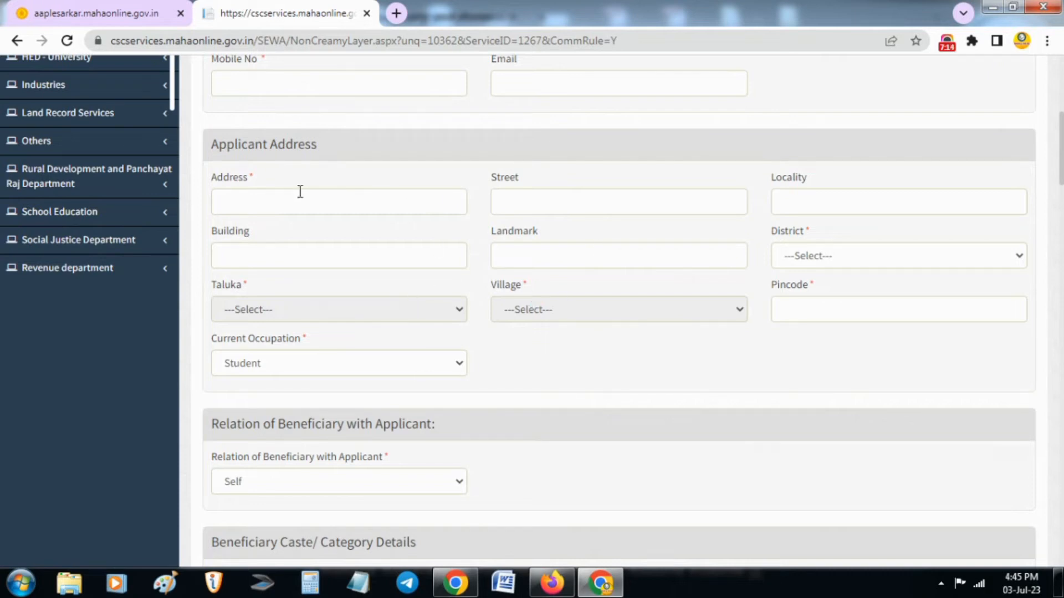
click(257, 194)
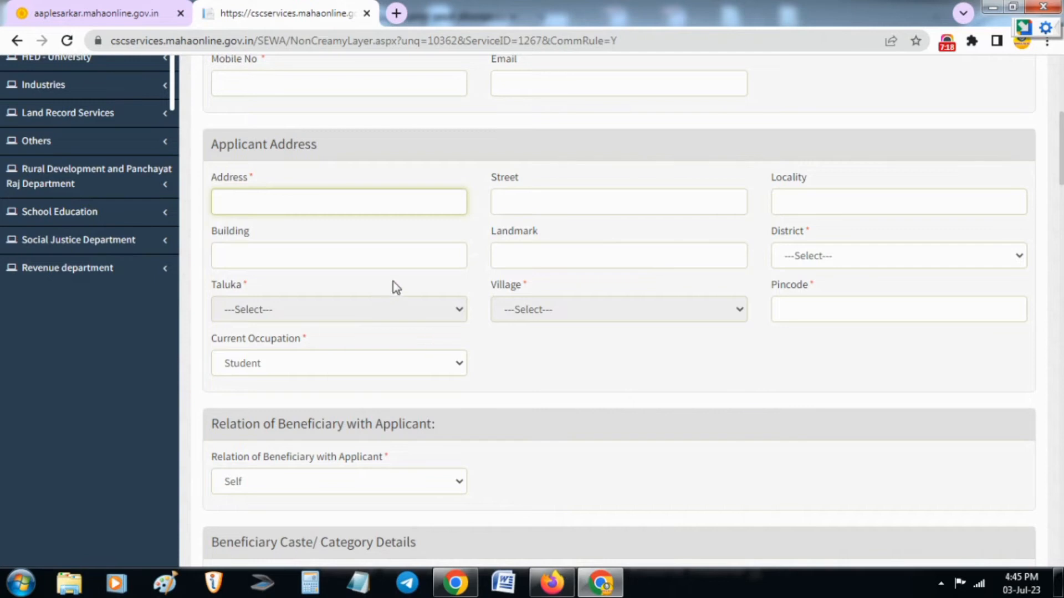
scroll(399, 296, down, 4)
scroll(401, 291, down, 1)
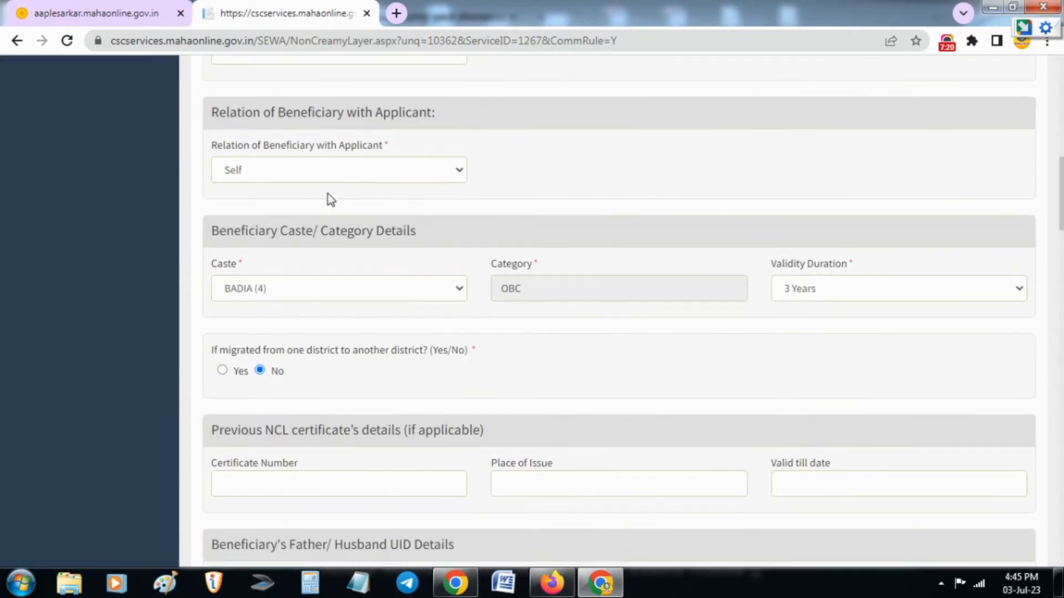
drag(216, 117, 457, 117)
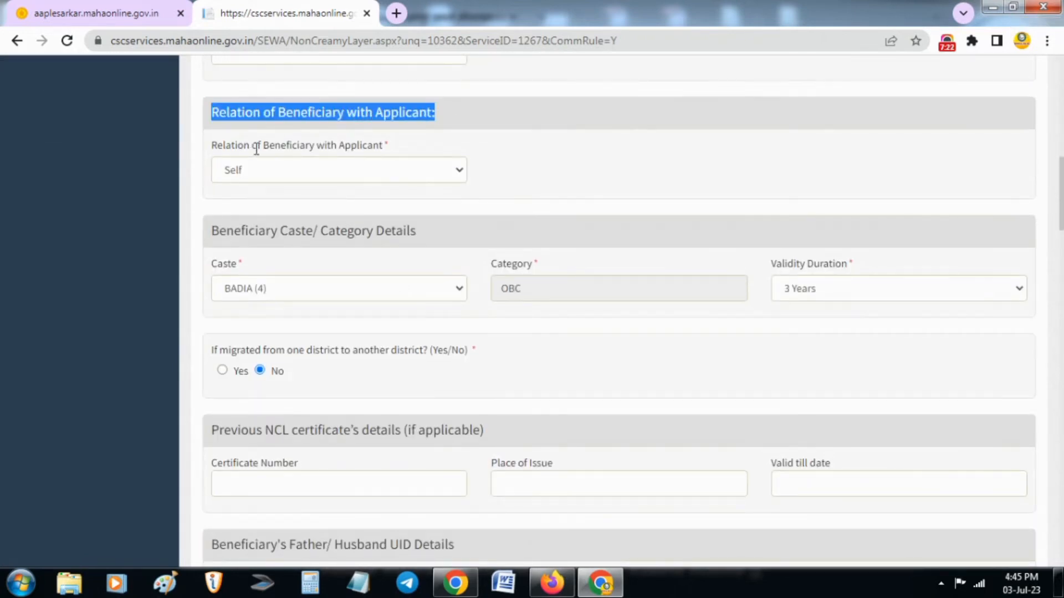
click(508, 166)
- Change the caste to ATAAR(202) in Beneficiary Caste/Category Details
scroll(504, 180, down, 1)
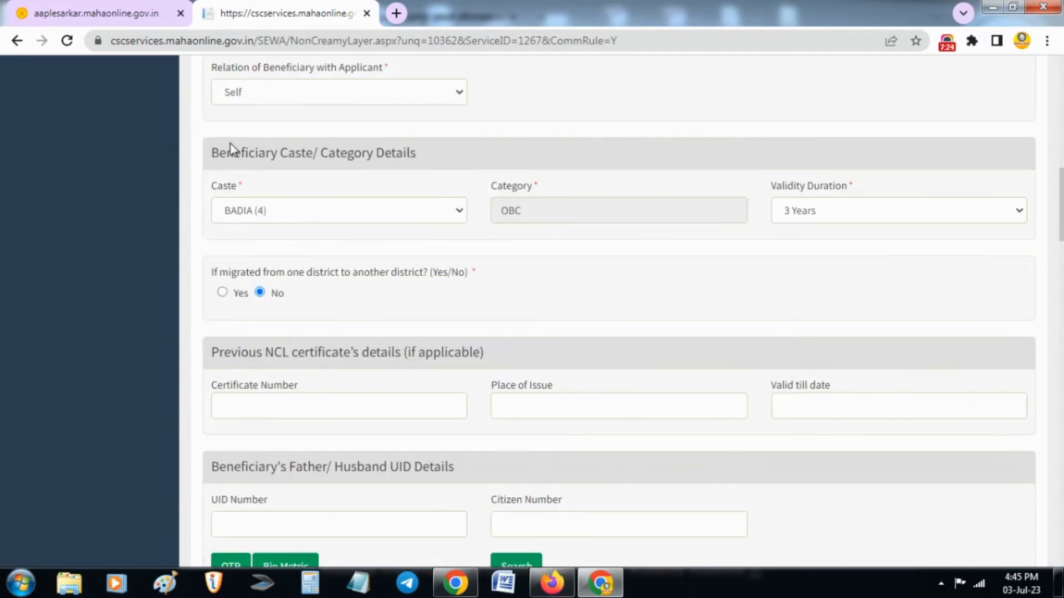
drag(214, 154, 435, 155)
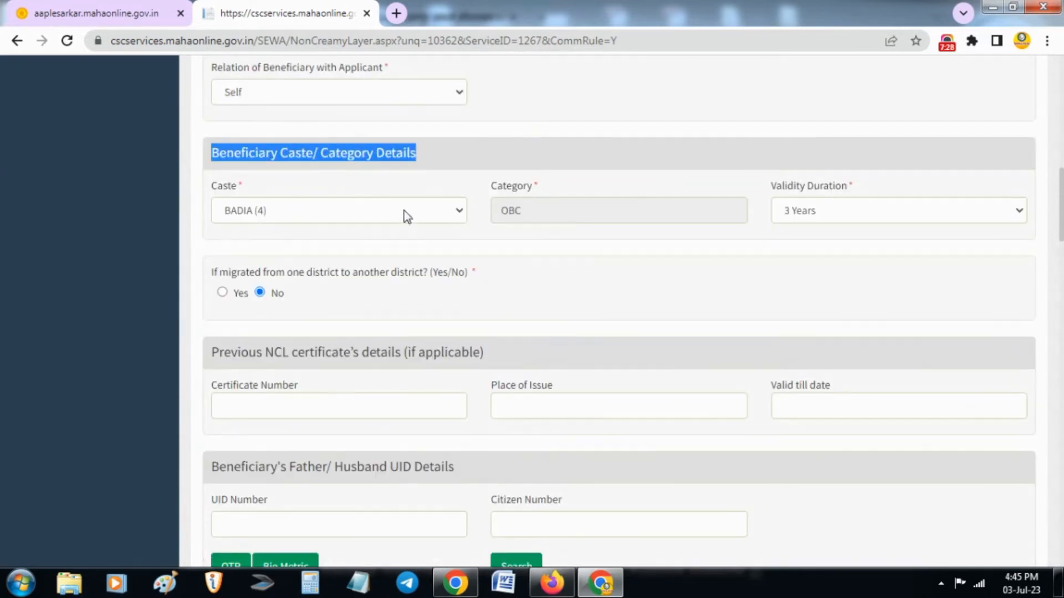
click(377, 215)
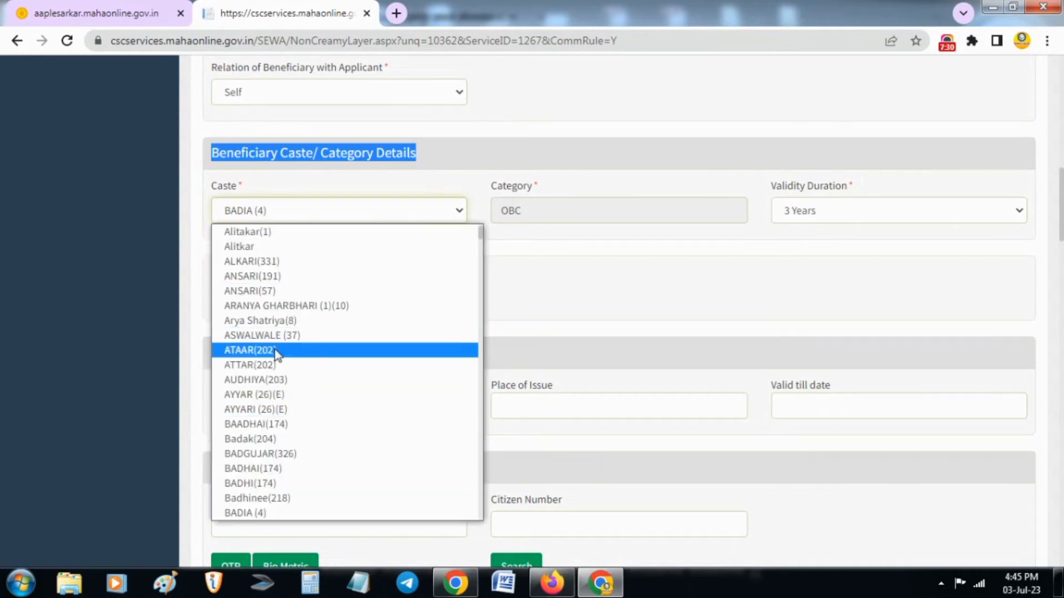
click(275, 350)
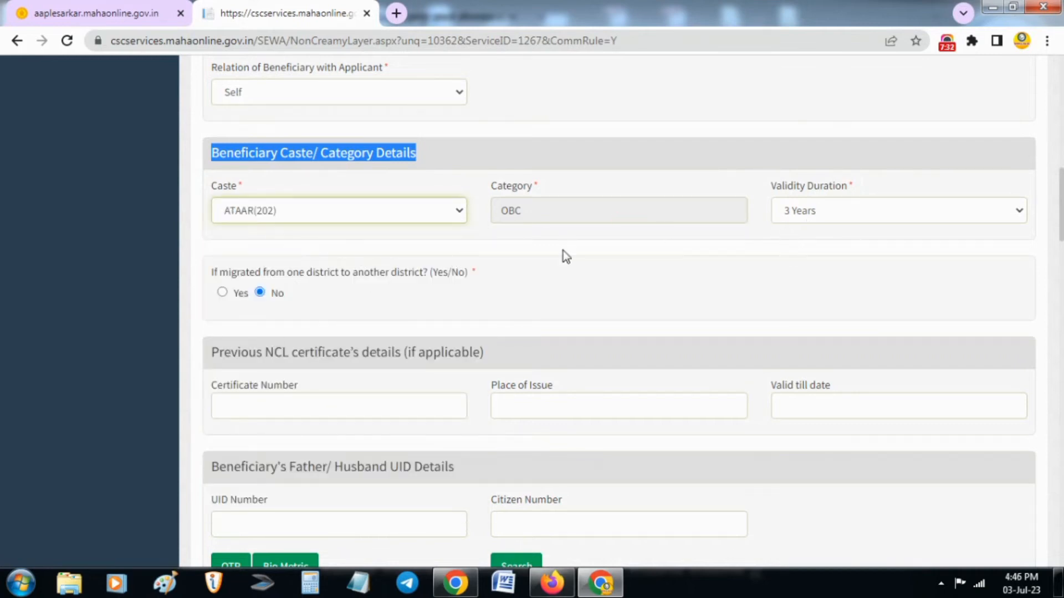
click(447, 234)
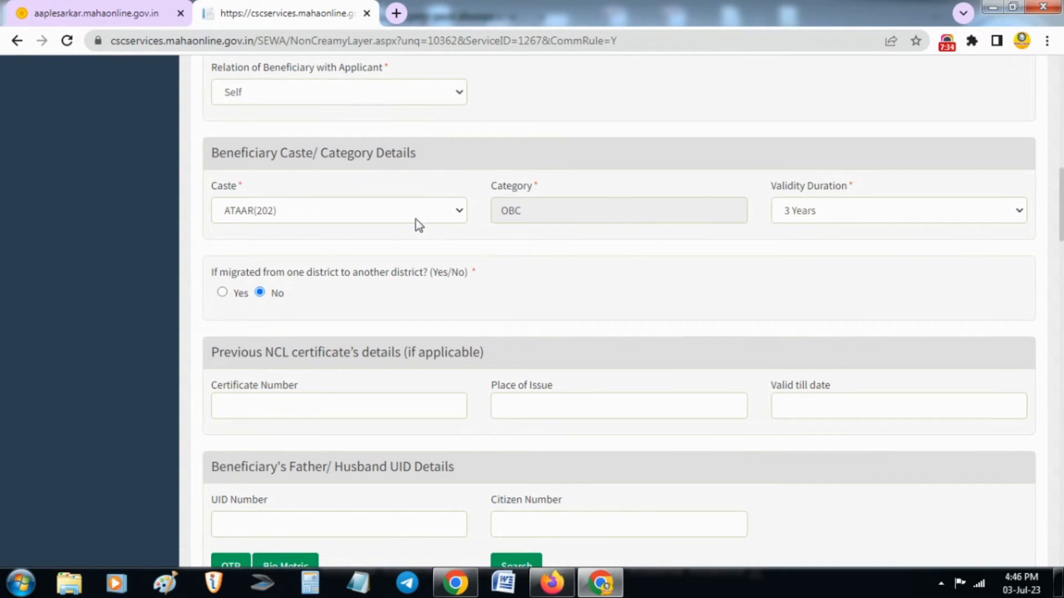
scroll(415, 222, down, 4)
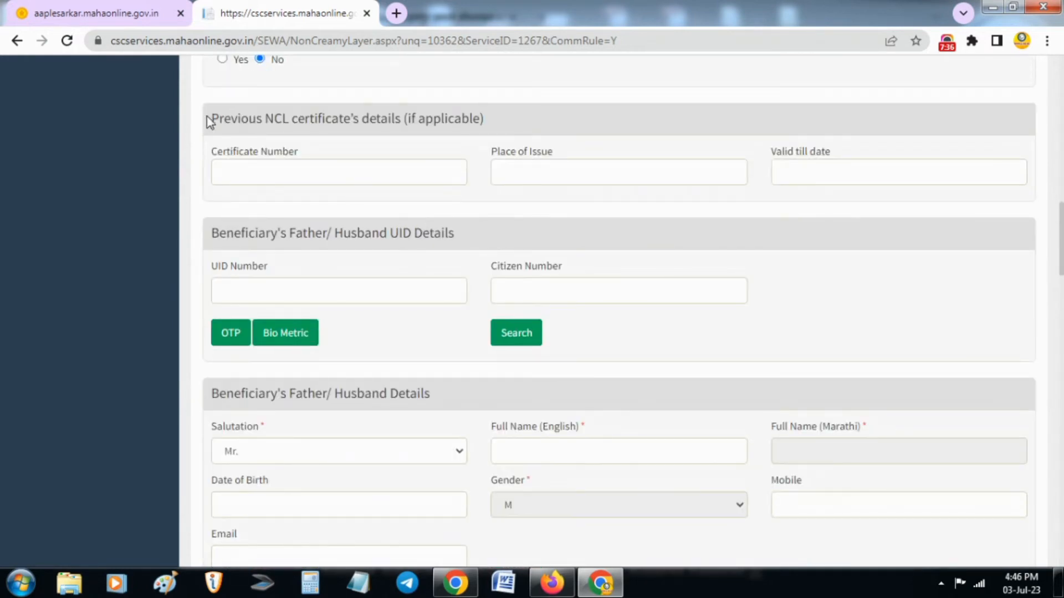
drag(213, 121, 526, 138)
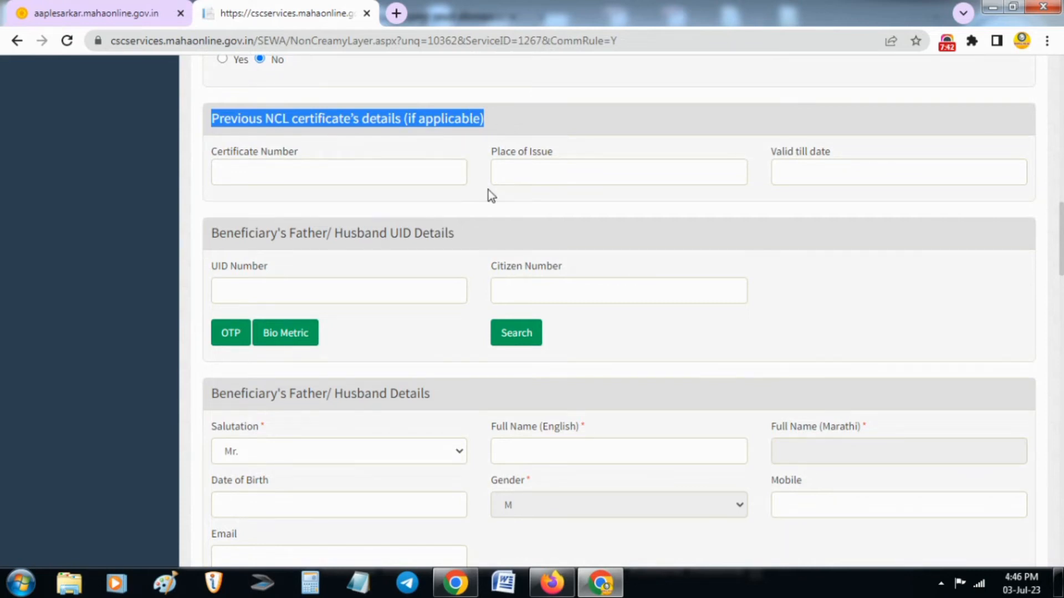
scroll(442, 238, down, 1)
scroll(442, 238, down, 5)
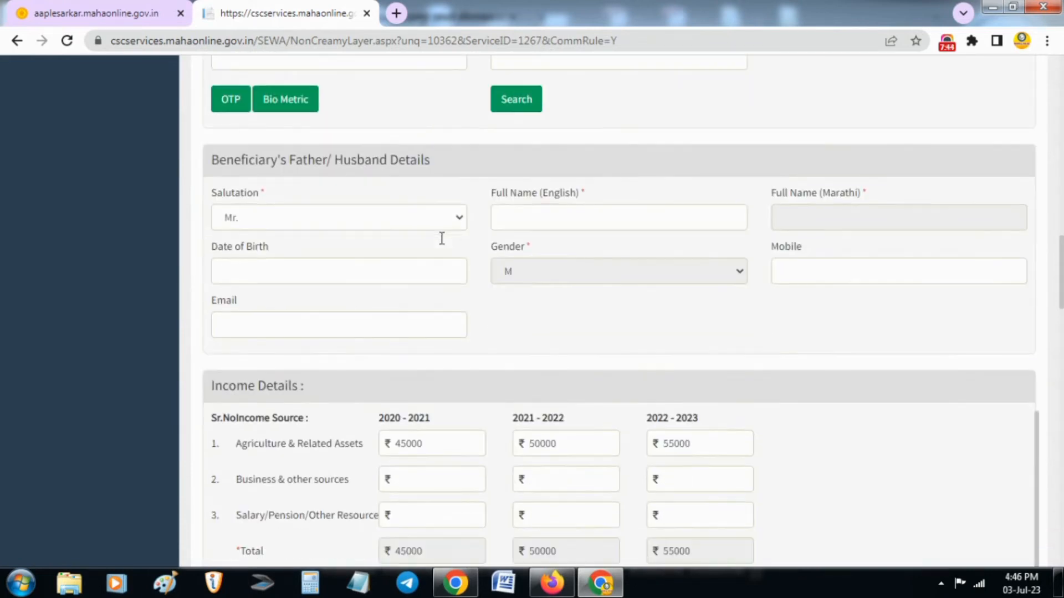
drag(211, 84, 459, 80)
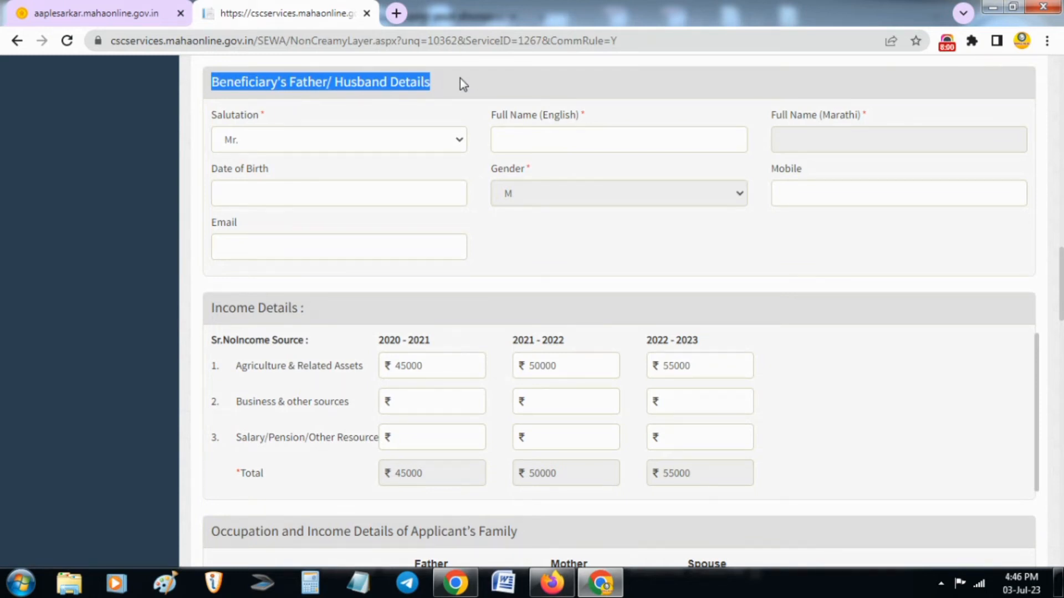
click(483, 207)
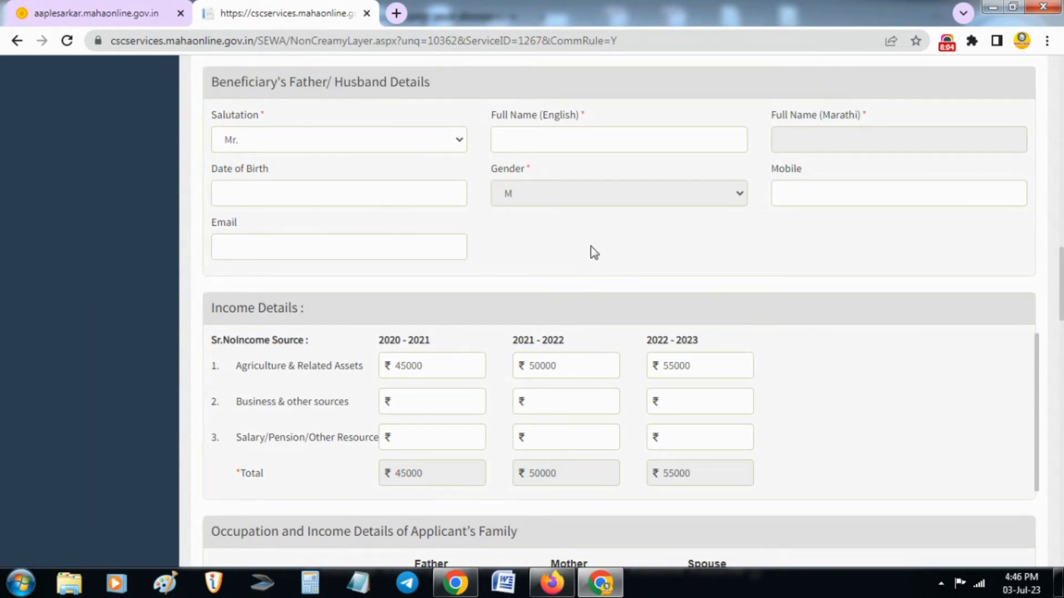
scroll(592, 252, down, 3)
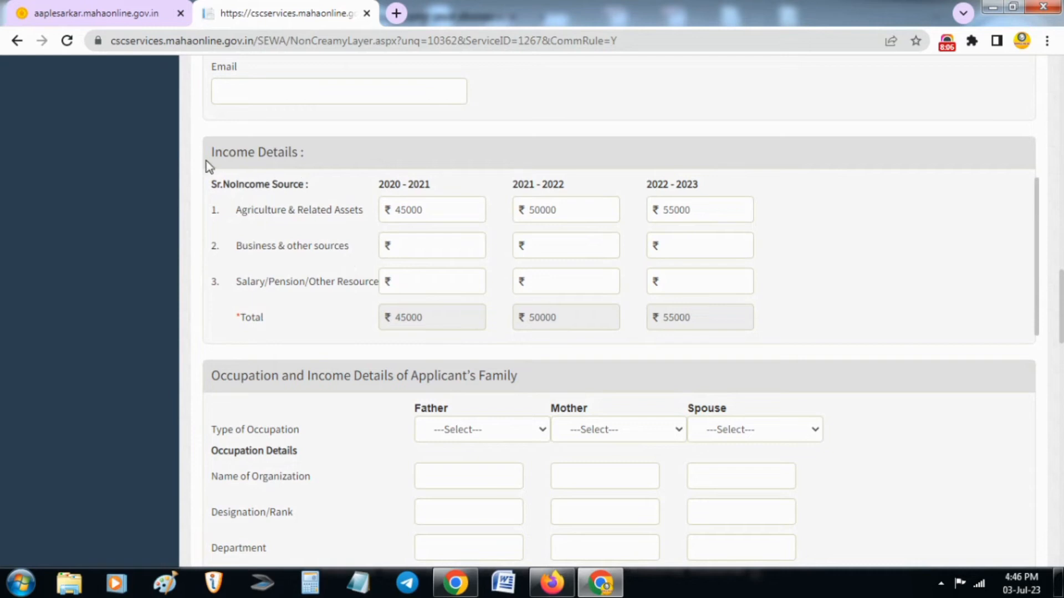
drag(207, 152, 329, 154)
click(328, 154)
scroll(584, 218, down, 7)
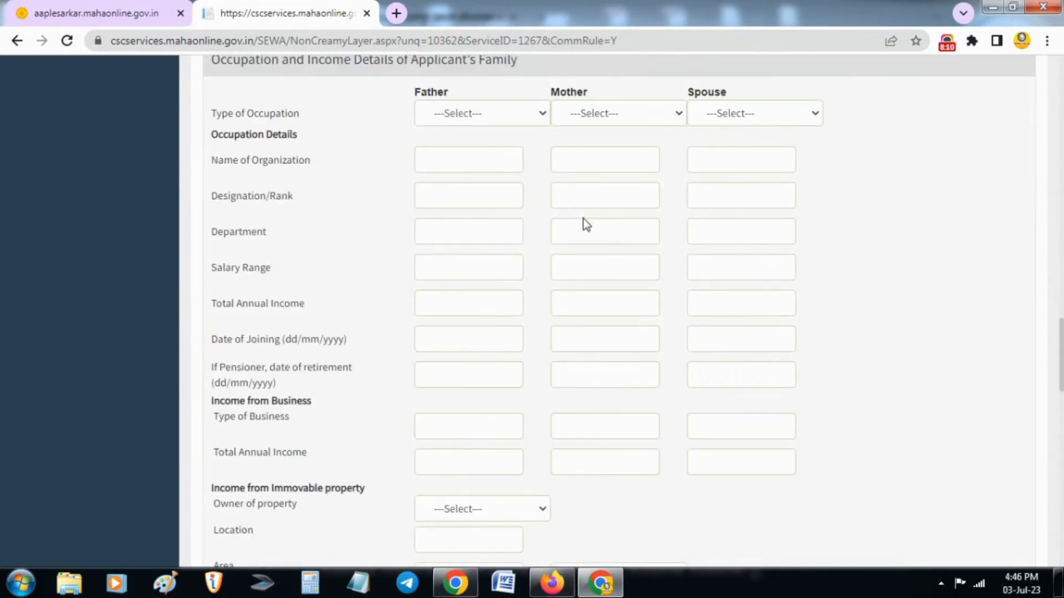
scroll(583, 219, up, 4)
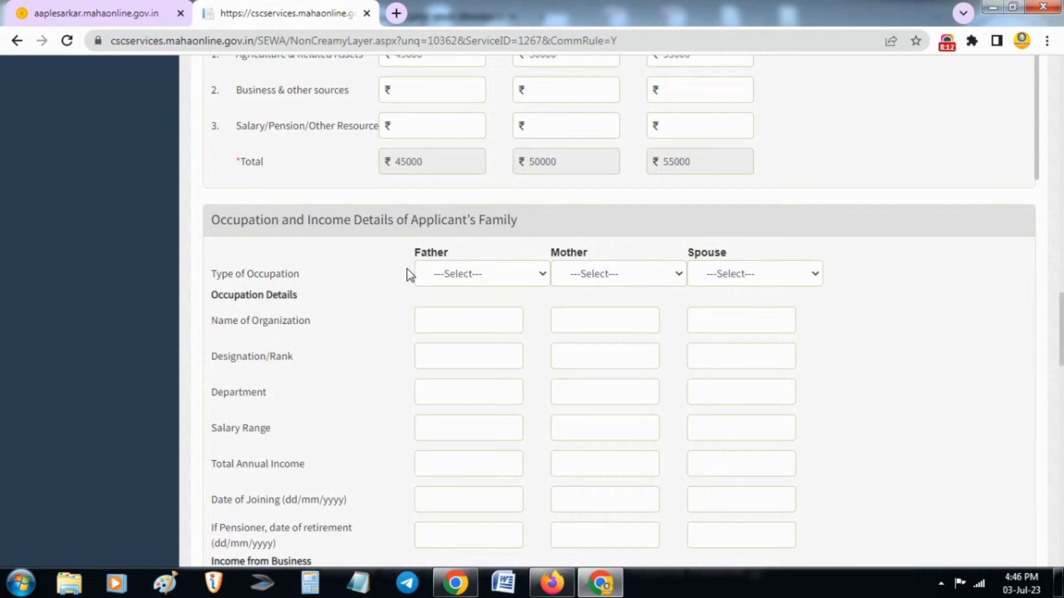
scroll(450, 274, down, 10)
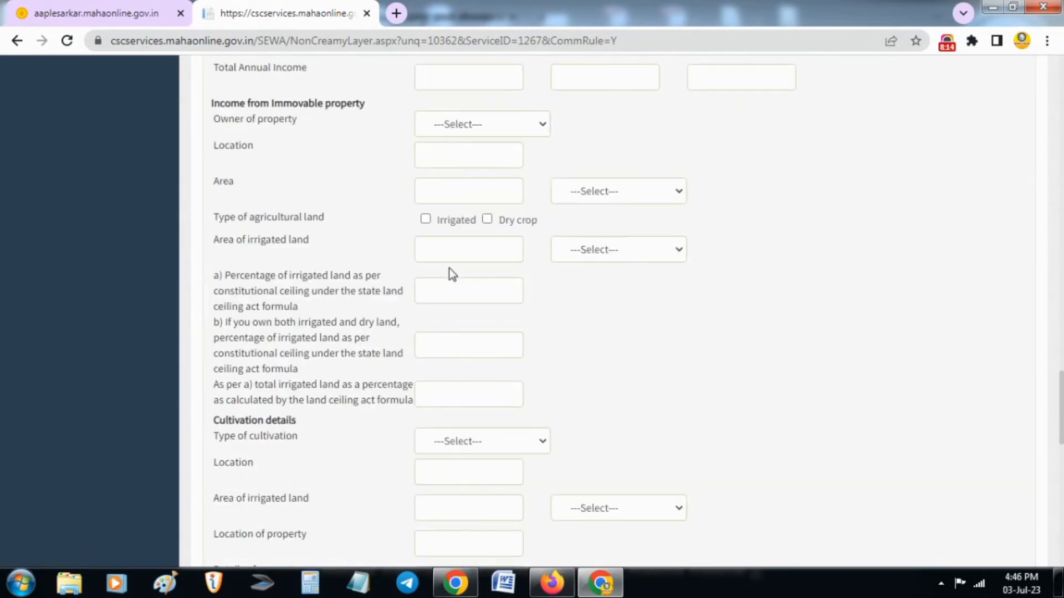
scroll(450, 274, up, 1)
scroll(450, 274, down, 6)
scroll(450, 269, down, 5)
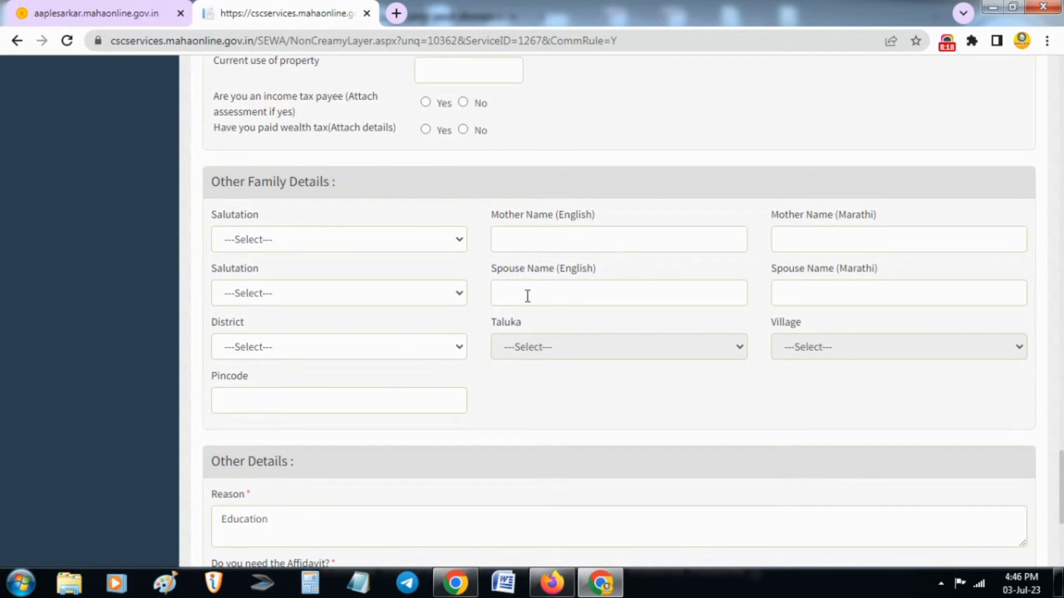
scroll(527, 294, down, 5)
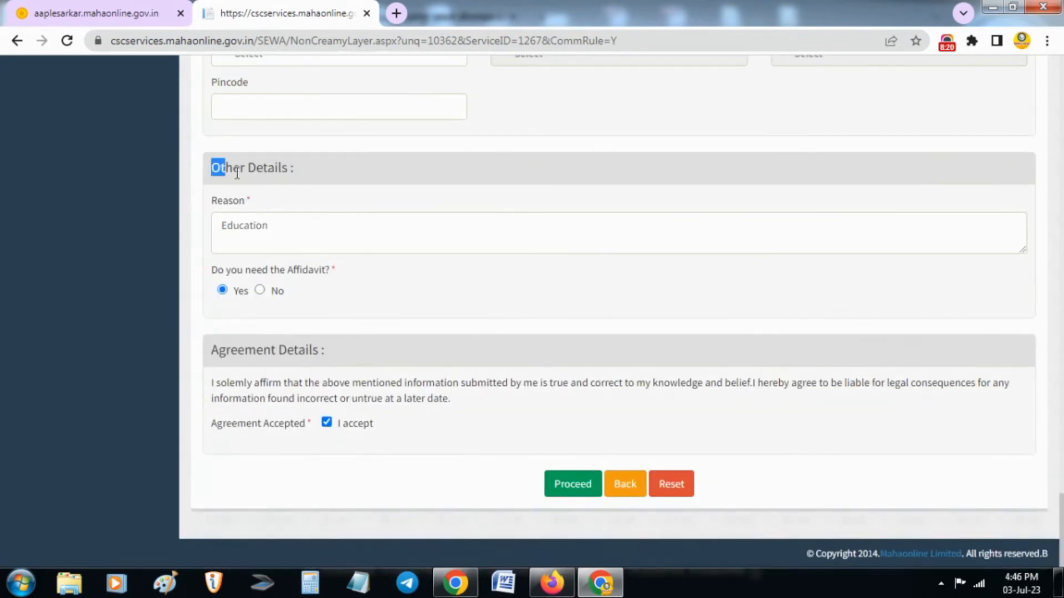
- Submit the completed Non-Creamy Layer renewal form and go to the Upload Document page
drag(237, 174, 317, 178)
click(316, 178)
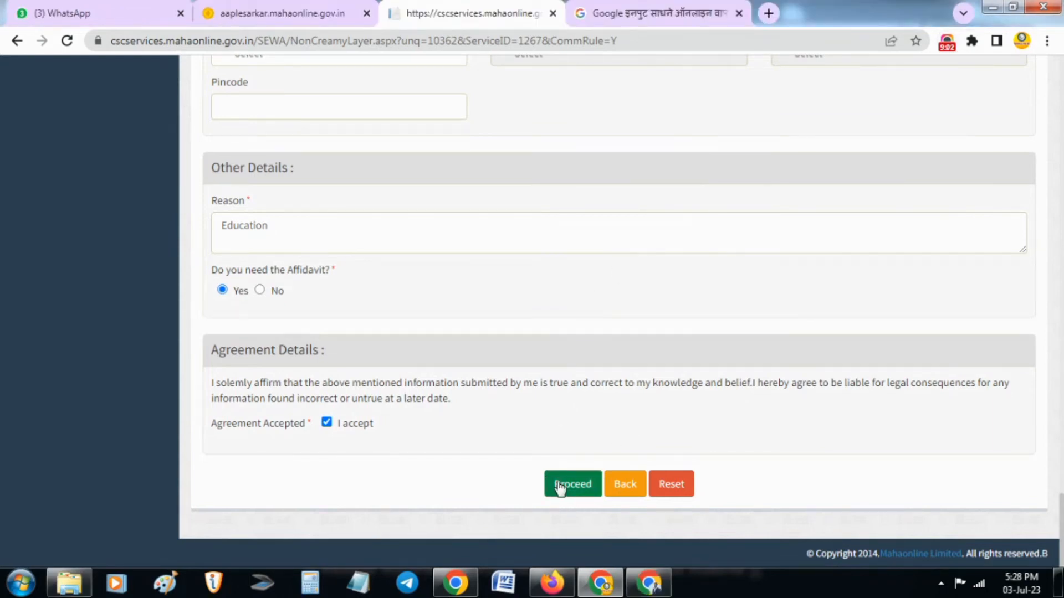
click(576, 491)
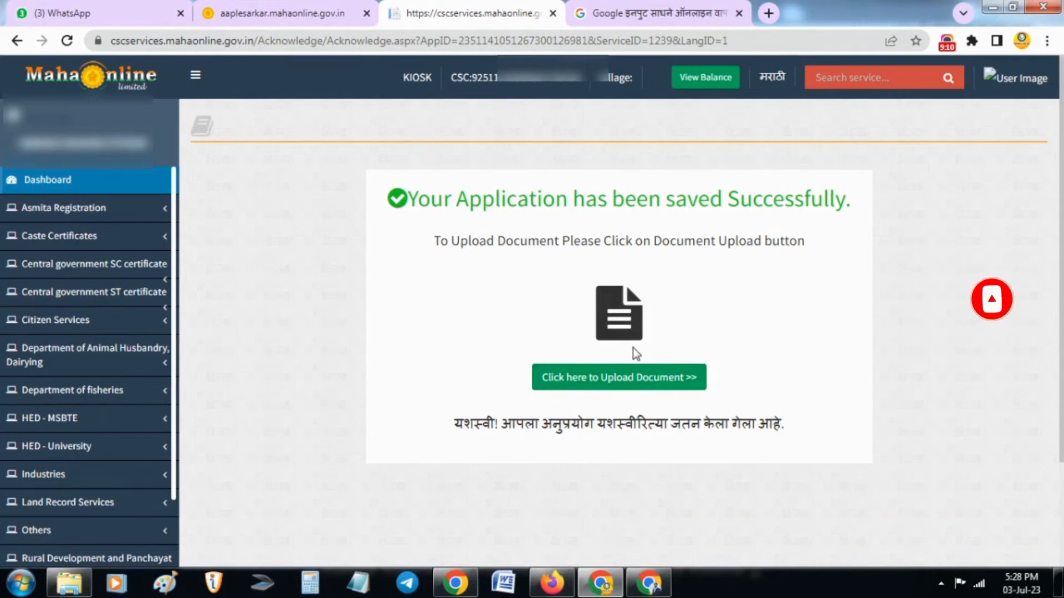
click(607, 380)
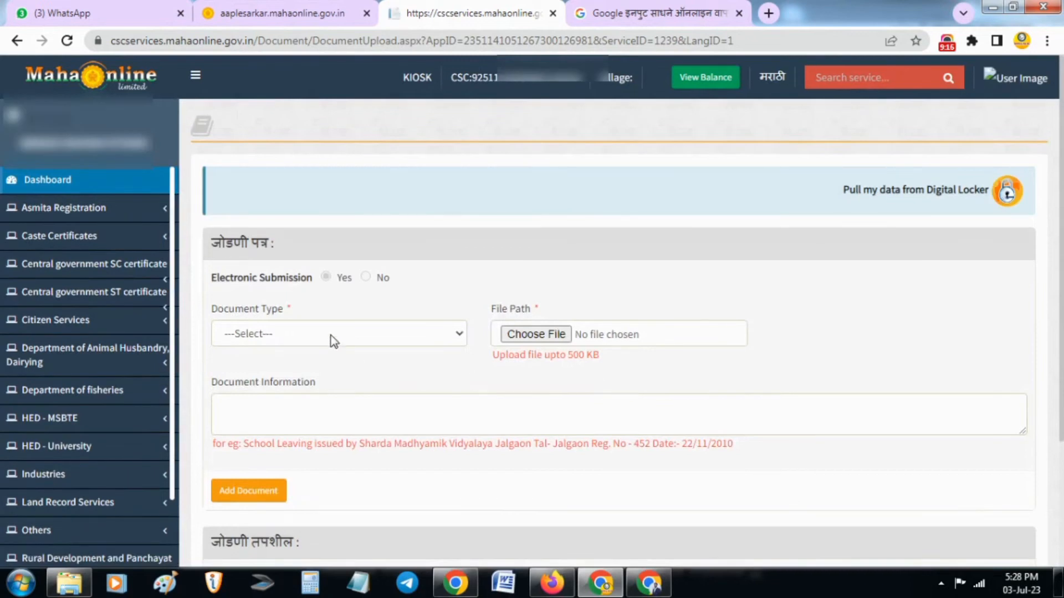
- Attach caste.pdf as the Caste Certificate Of Brother document and confirm it was added
click(334, 338)
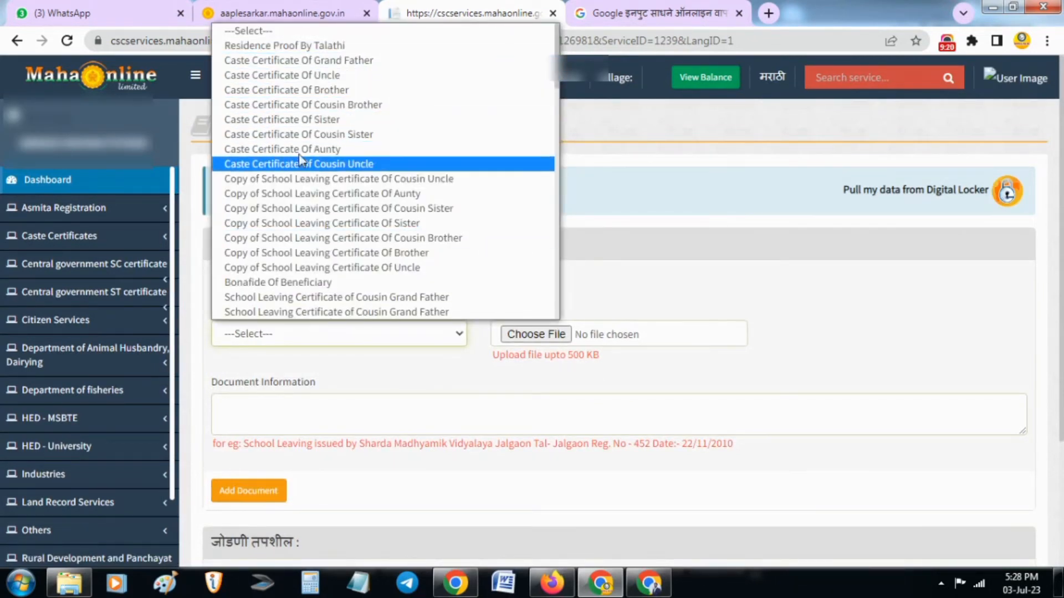
click(290, 92)
click(526, 333)
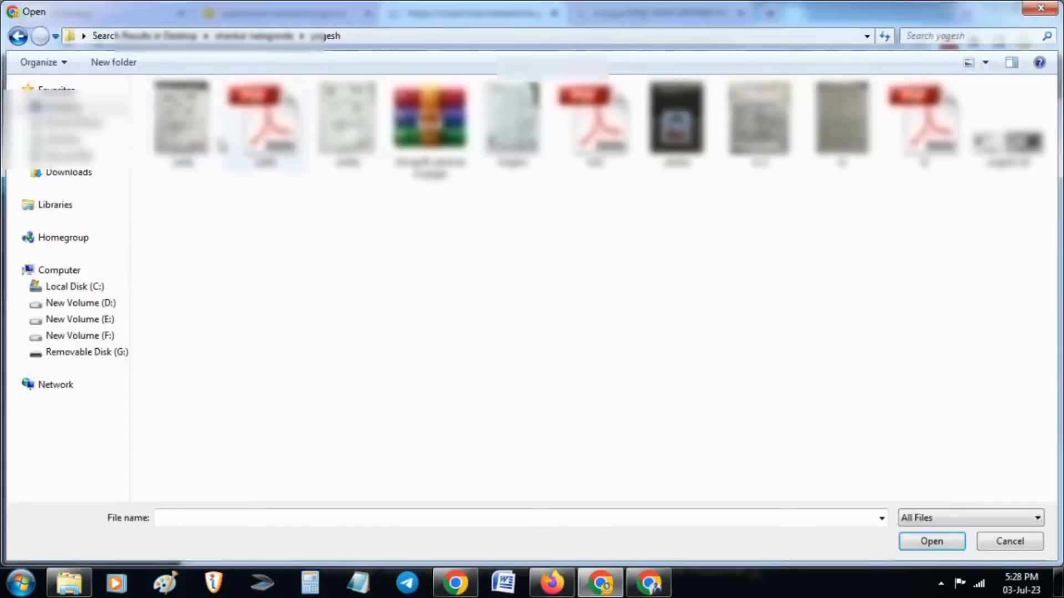
click(260, 127)
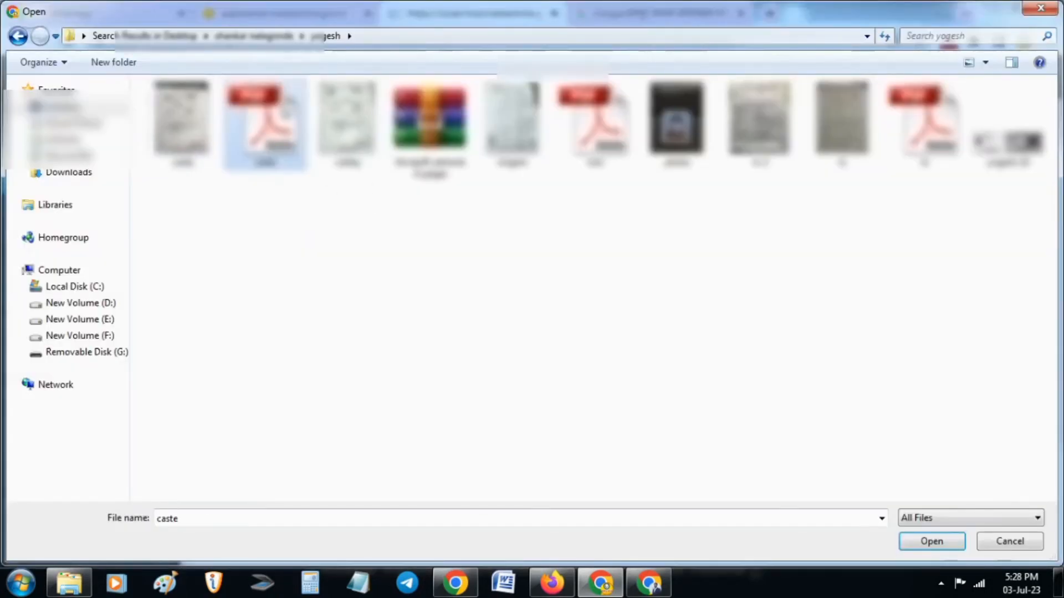
click(942, 540)
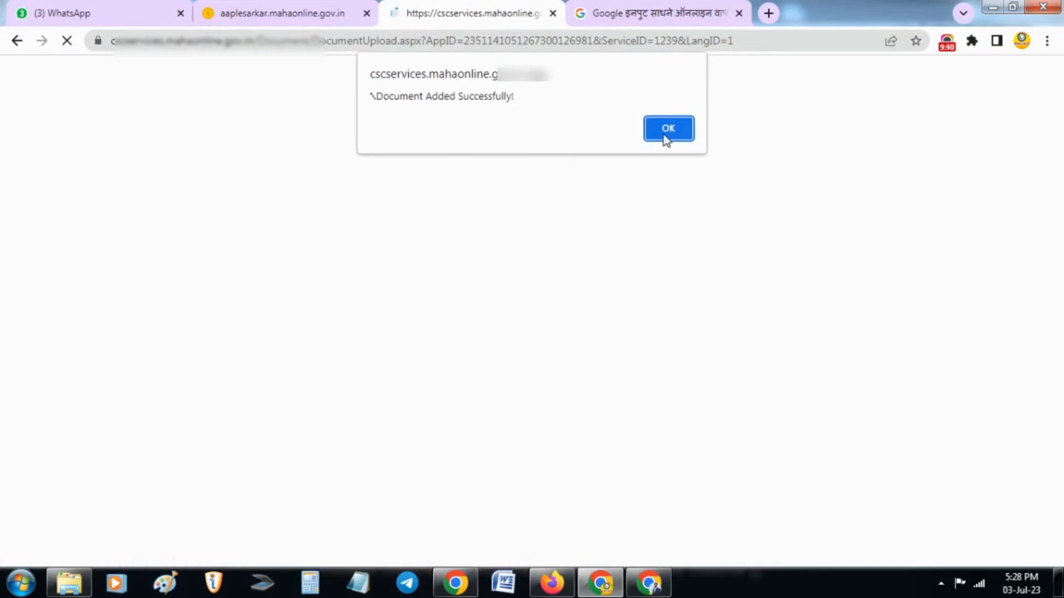
click(667, 138)
- Choose T.C. Bonafide Certificate (TC No.) as the next document type and begin choosing its file
click(311, 339)
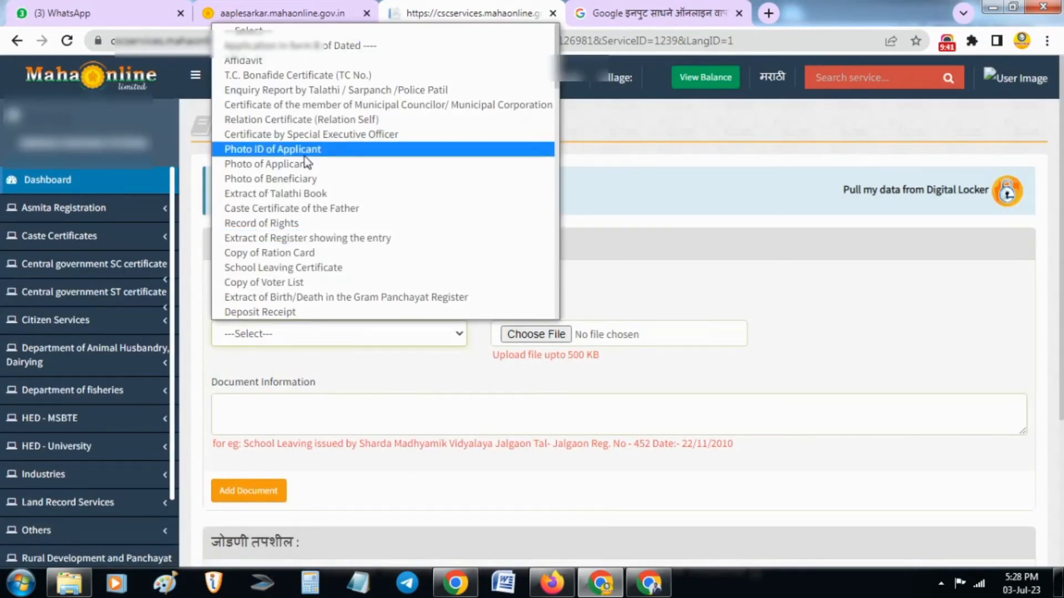
click(292, 75)
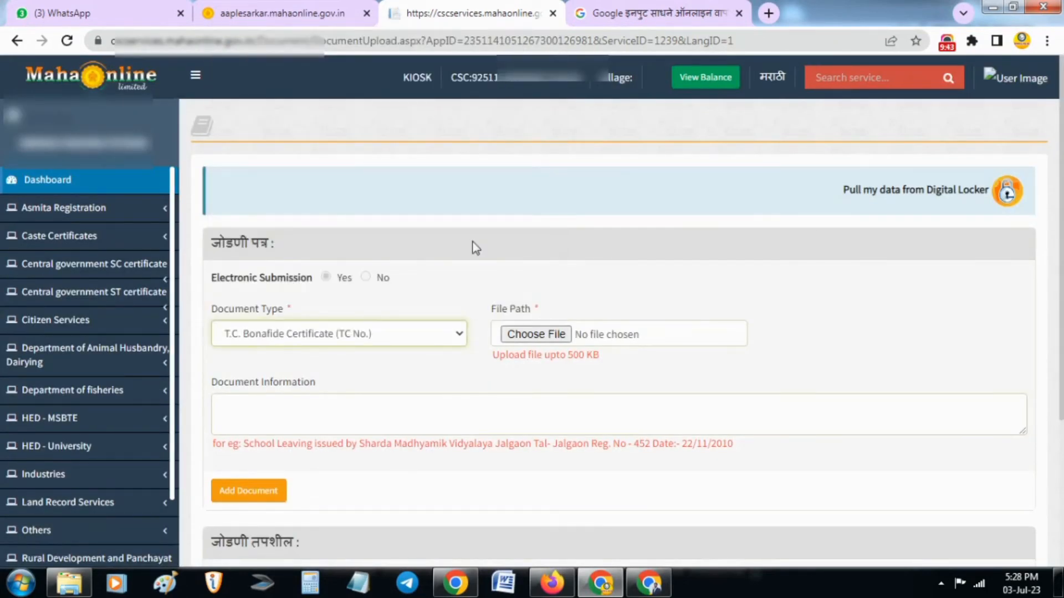
click(535, 335)
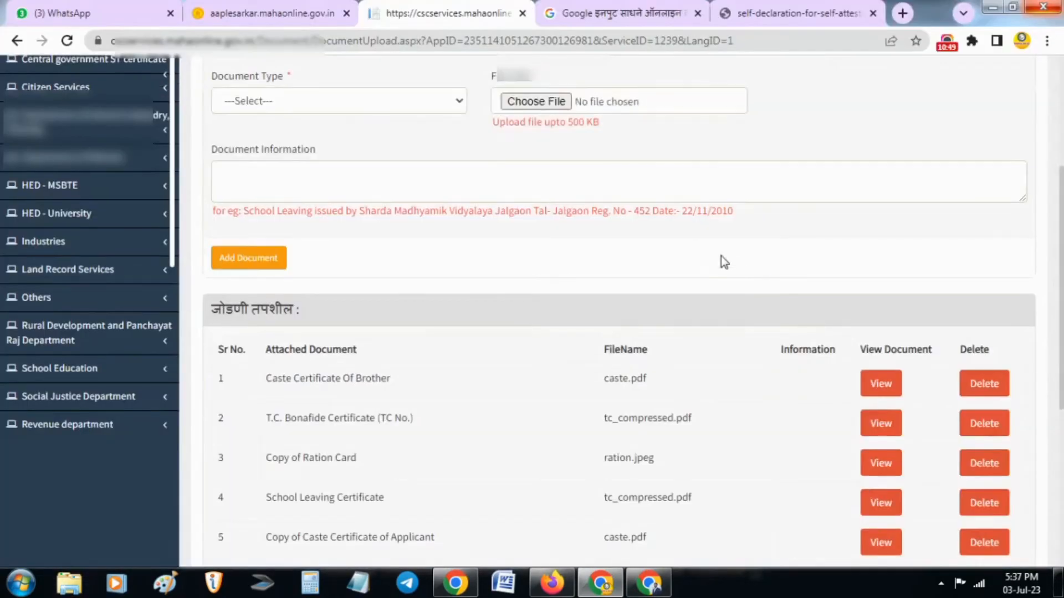
- Review the ten attached documents in the table and continue to the Photograph page
scroll(719, 256, down, 5)
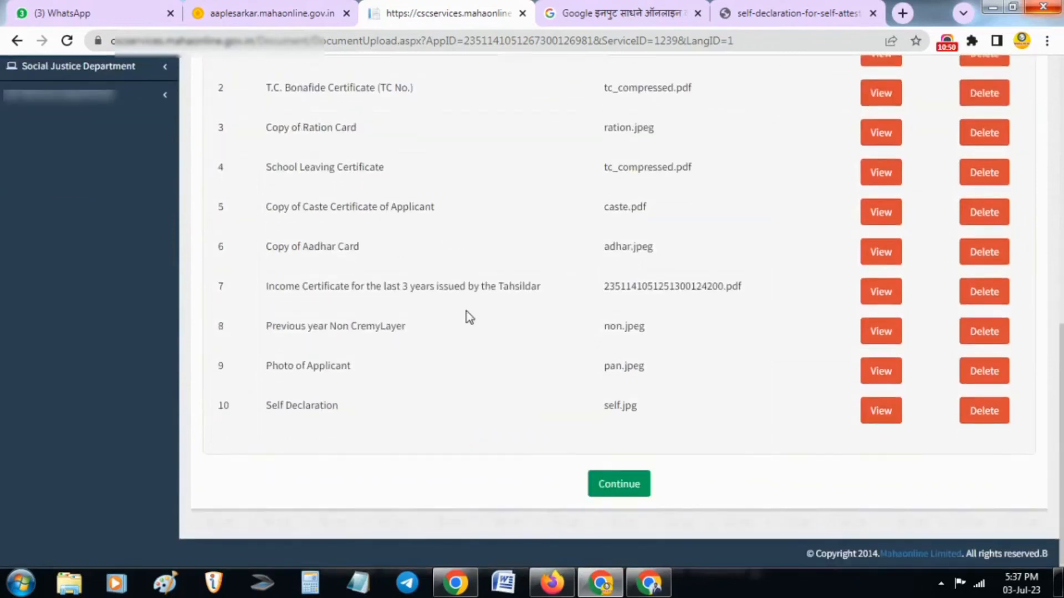
scroll(556, 260, up, 2)
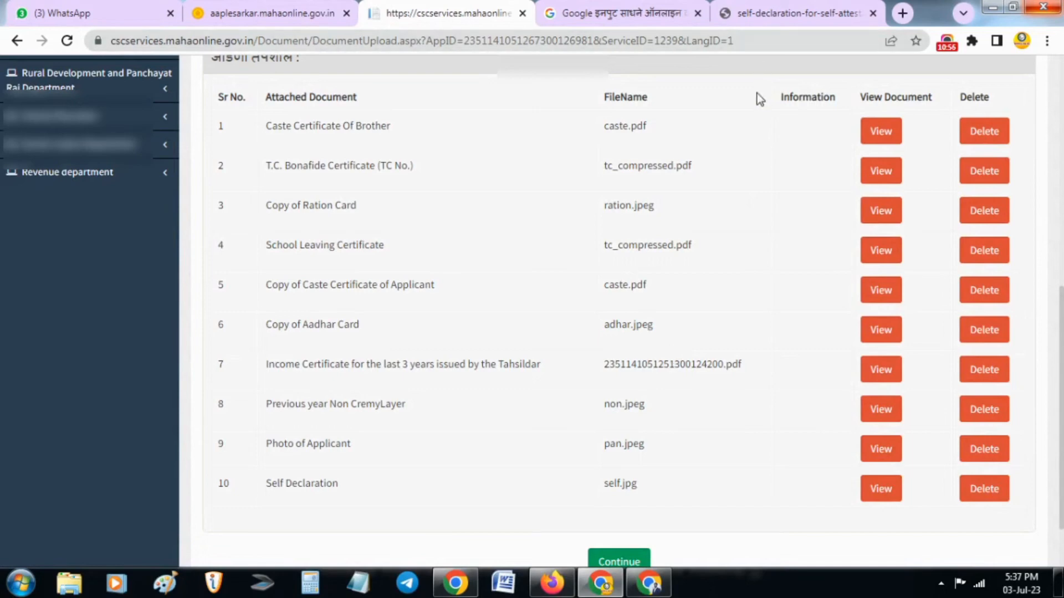
scroll(636, 381, down, 1)
scroll(636, 371, up, 6)
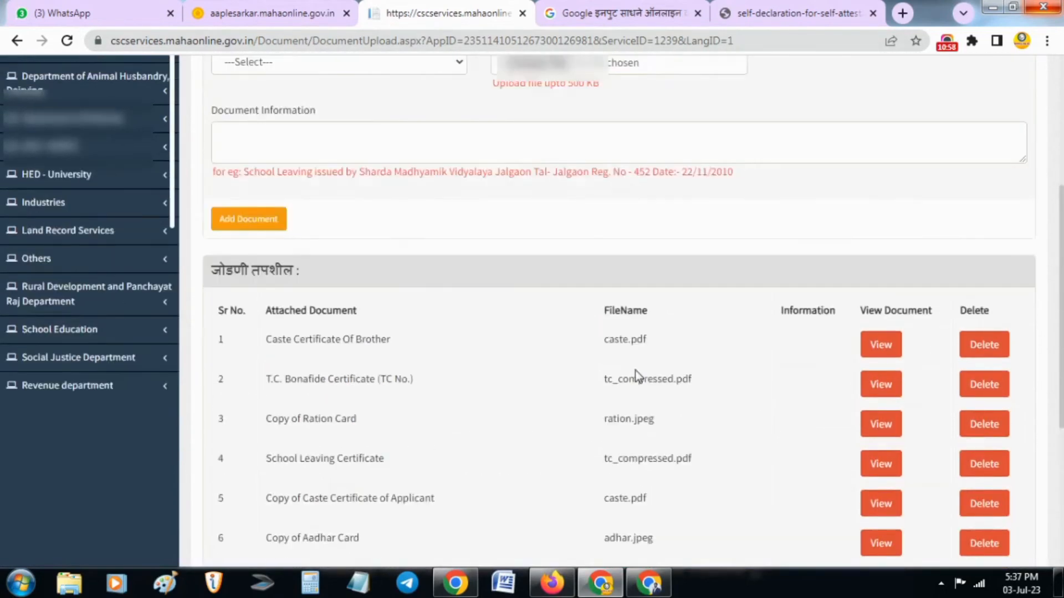
scroll(543, 332, up, 2)
scroll(547, 324, down, 9)
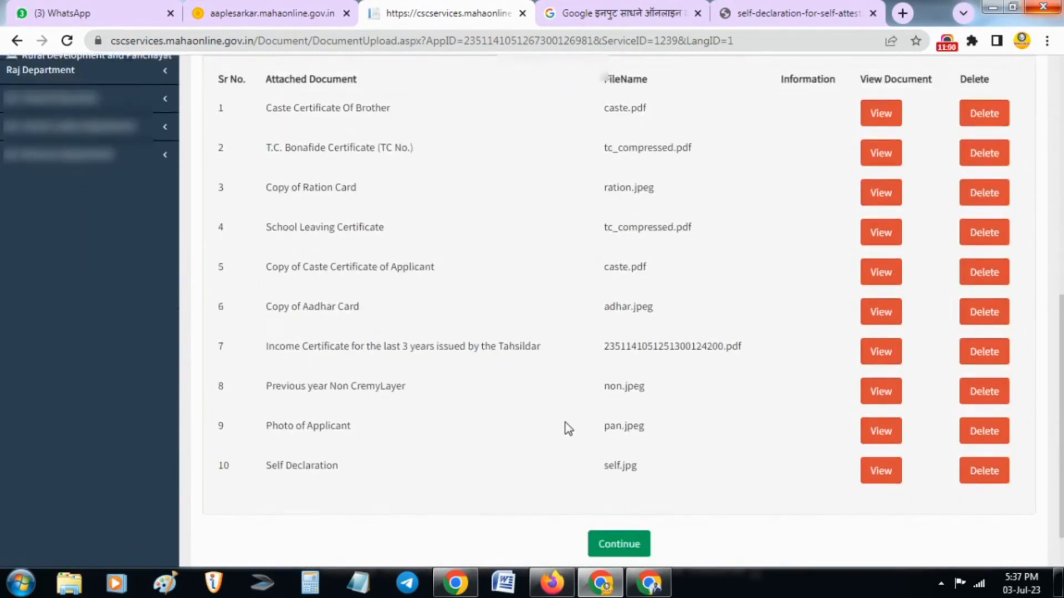
click(637, 491)
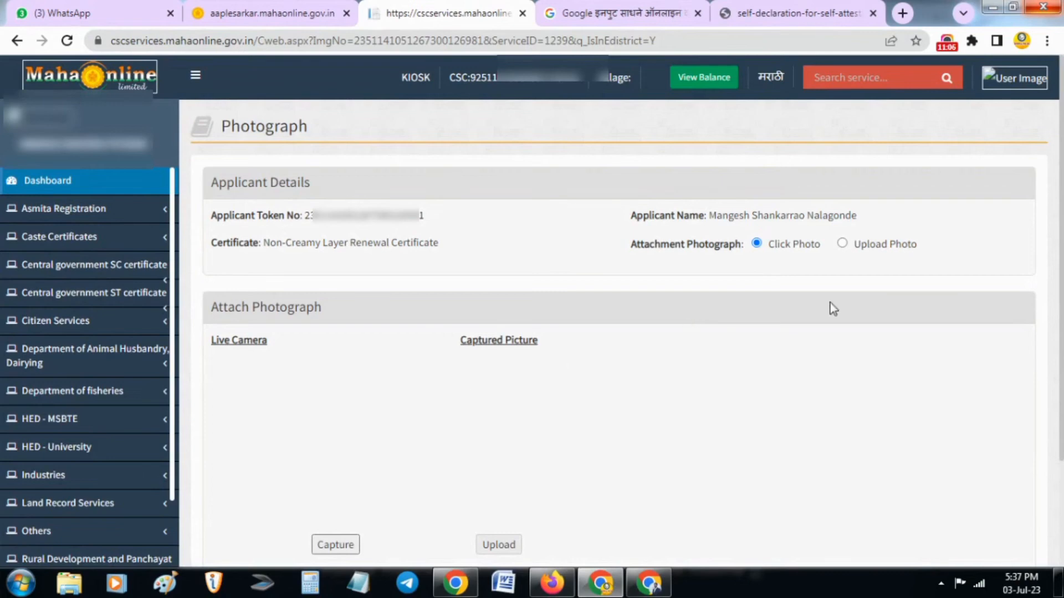
- Switch to photo upload and select the applicant's image, renamed to 'photo'
click(843, 244)
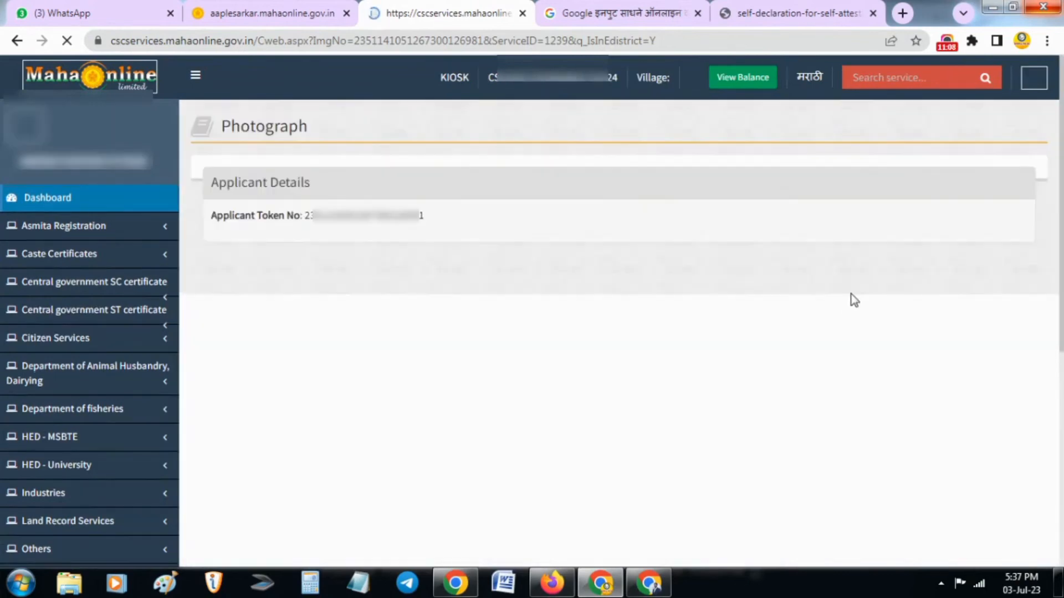
scroll(417, 346, down, 3)
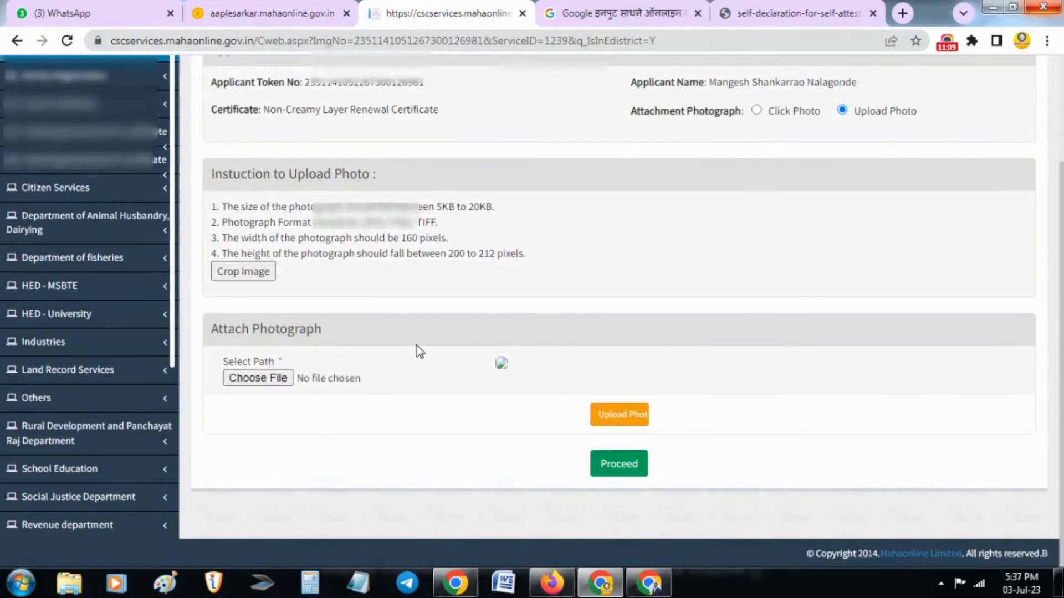
click(262, 381)
click(205, 243)
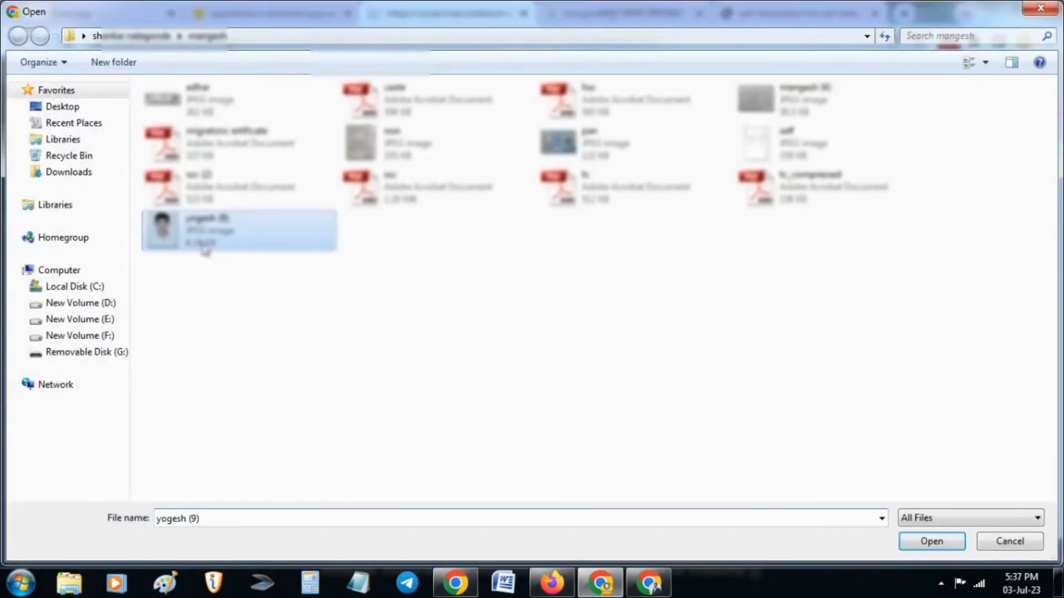
key(BackSpace)
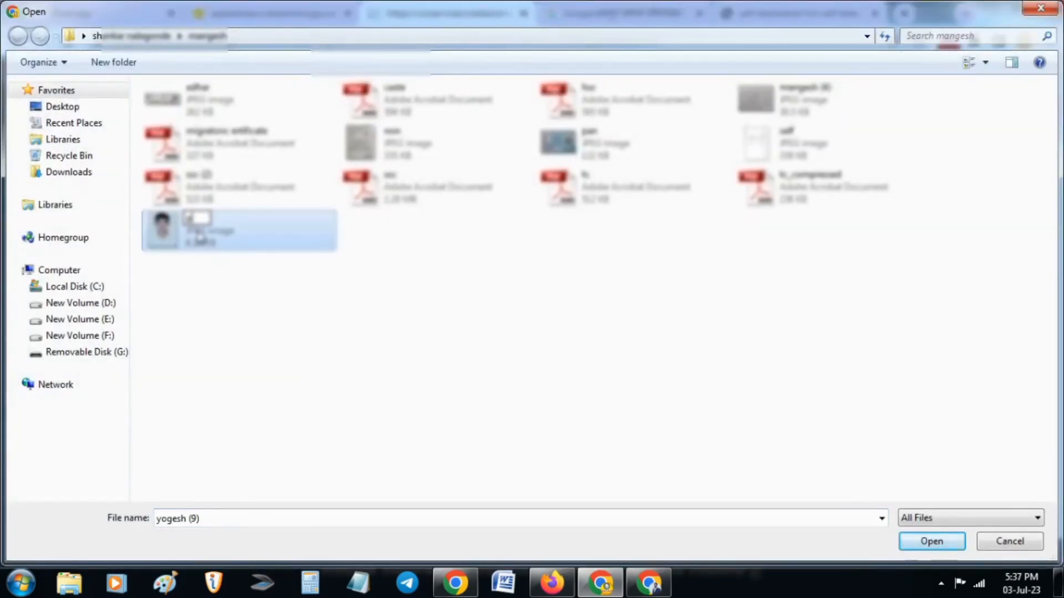
text(photo)
key(Return)
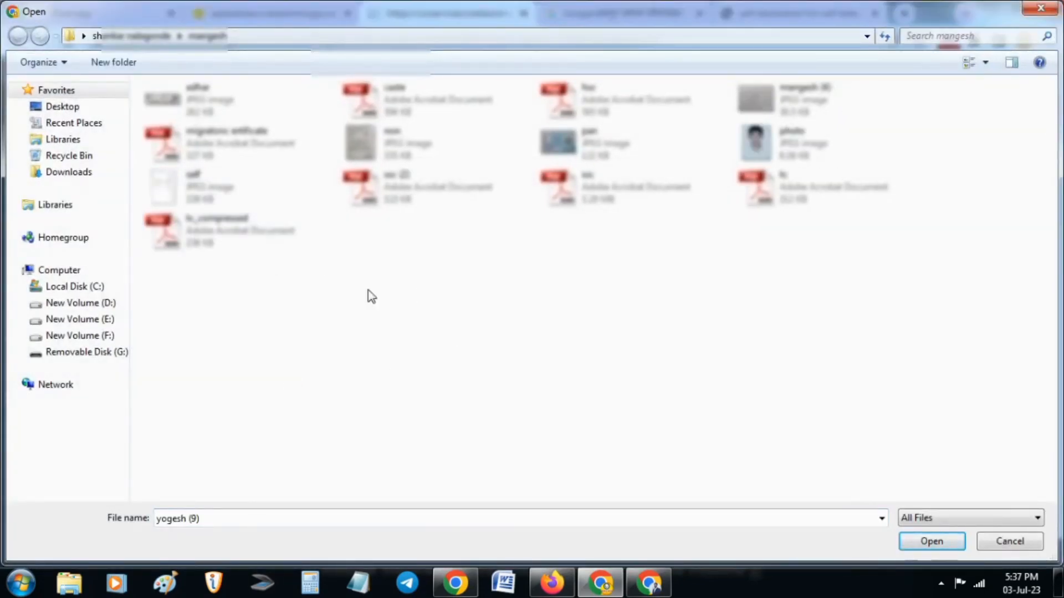
click(800, 162)
click(931, 541)
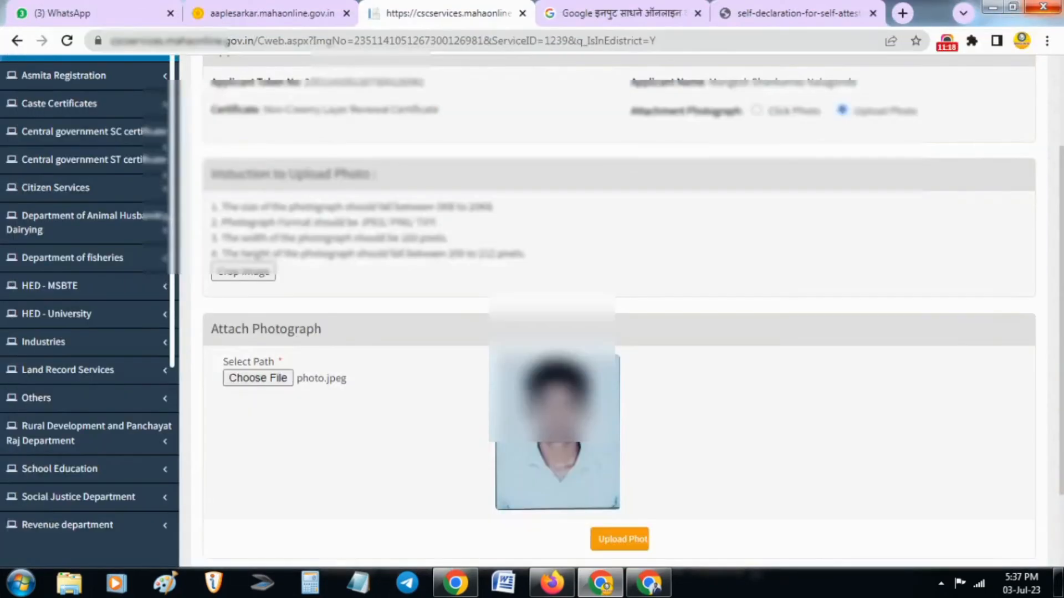
- Upload the photograph, accept the Face Detected alert, and proceed to payment
click(614, 539)
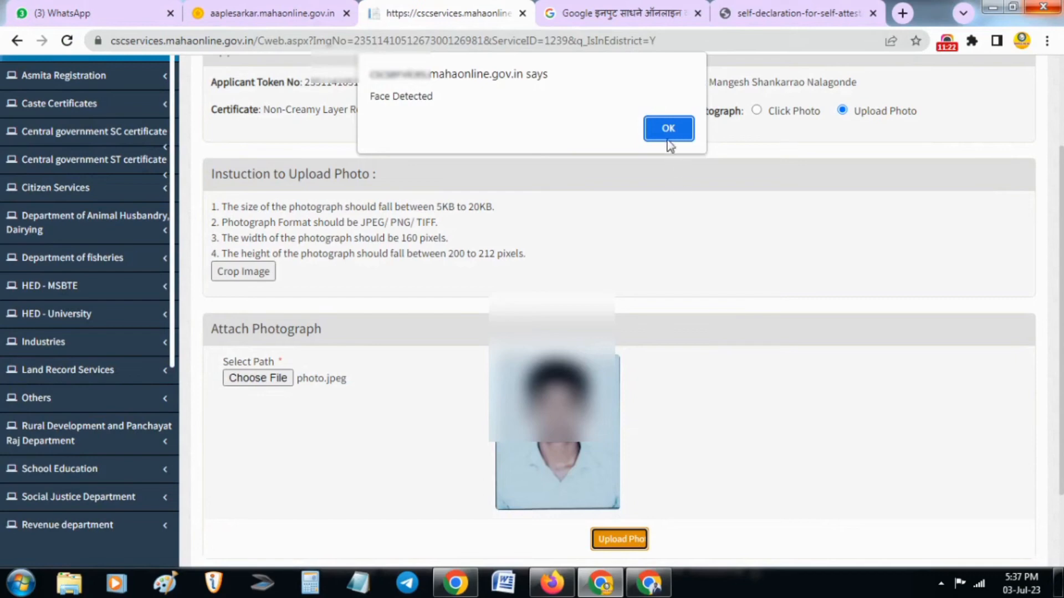
click(669, 133)
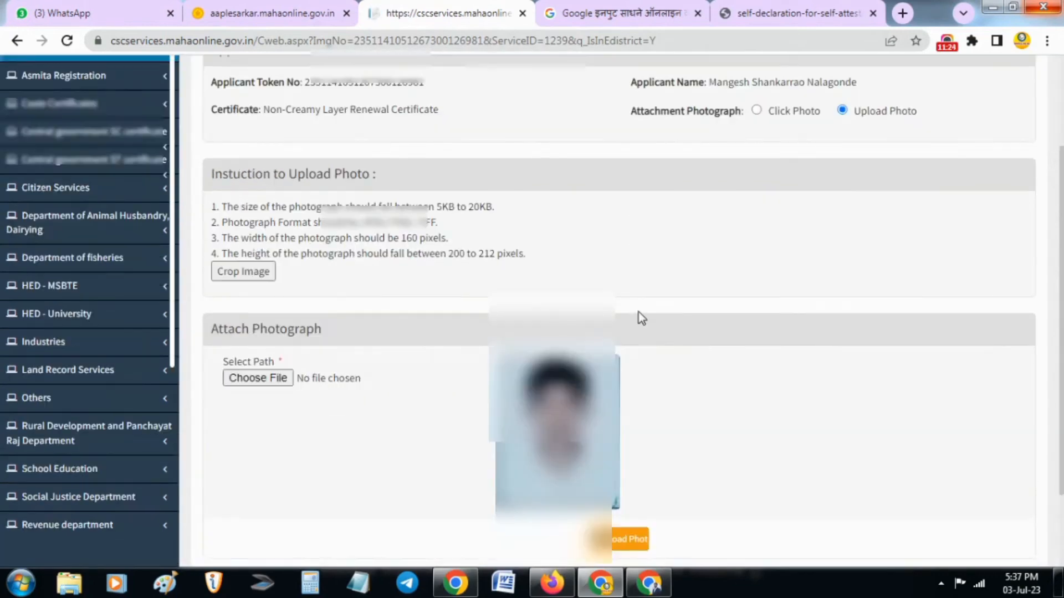
scroll(645, 507, down, 1)
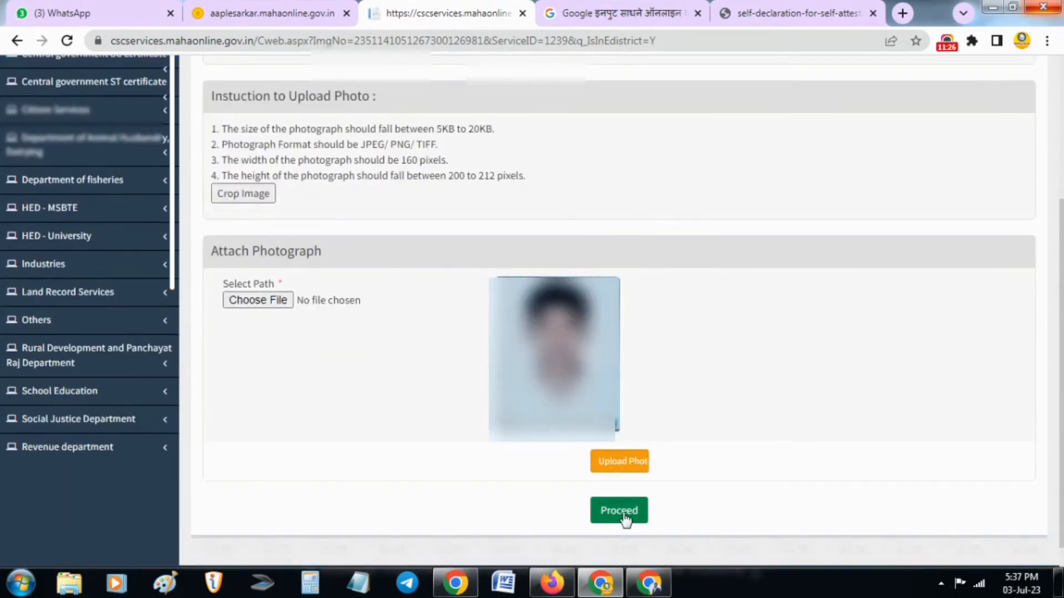
click(621, 513)
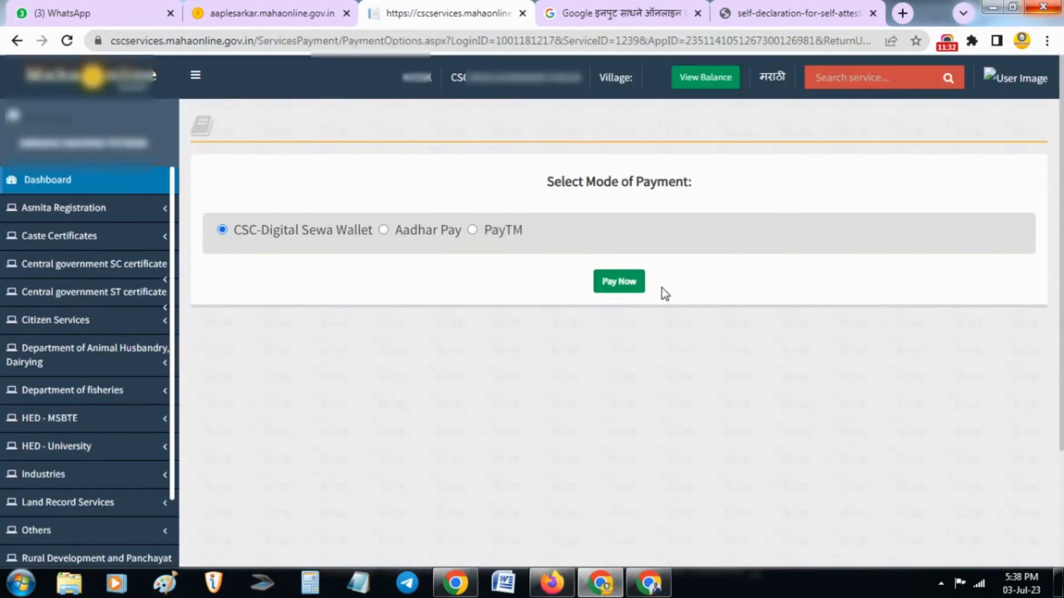
- Pay the ₹57.20 fee via CSC-Digital Sewa Wallet, confirming with the account password
click(622, 293)
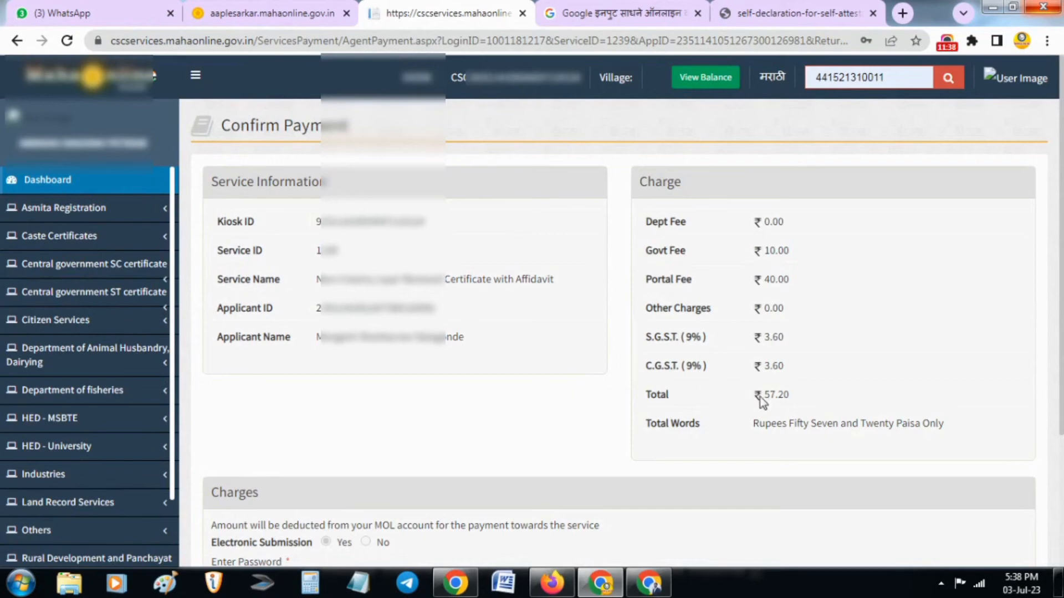
triple_click(778, 391)
click(778, 395)
scroll(597, 389, down, 3)
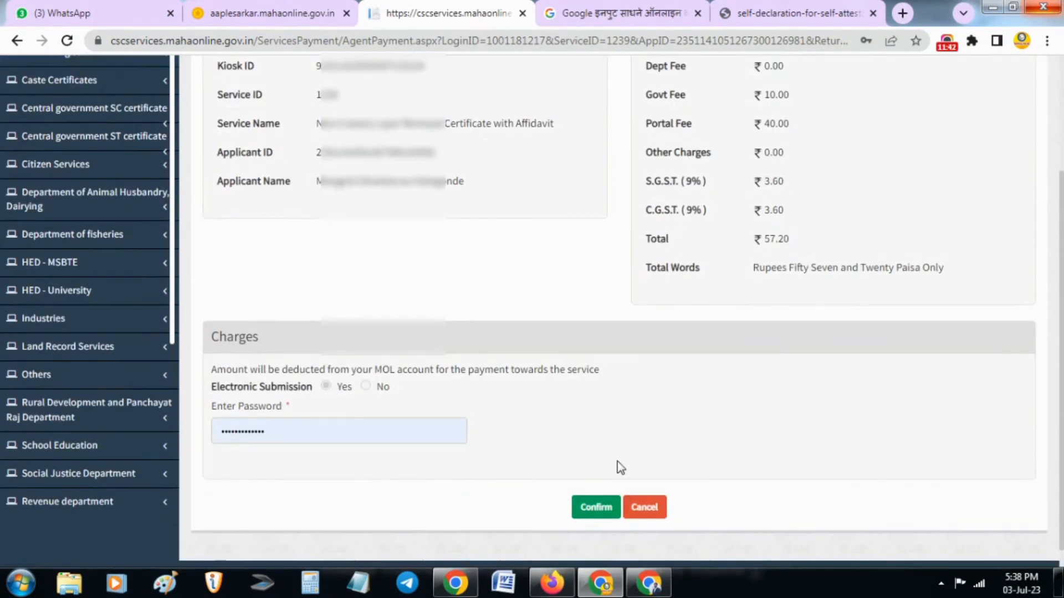
click(597, 507)
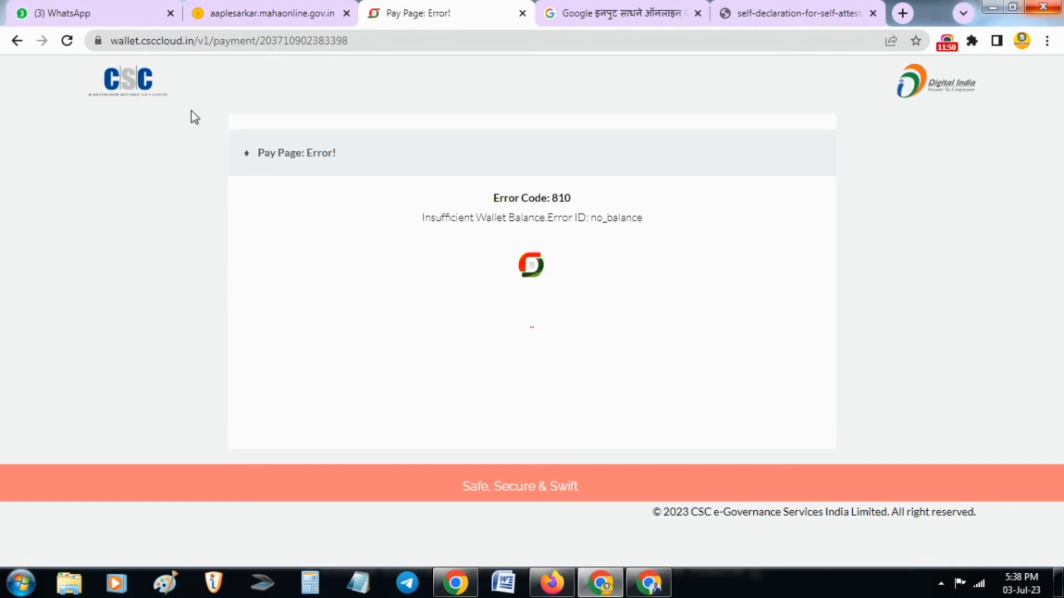
- Return from the balance error and validate the CSC wallet password
click(18, 44)
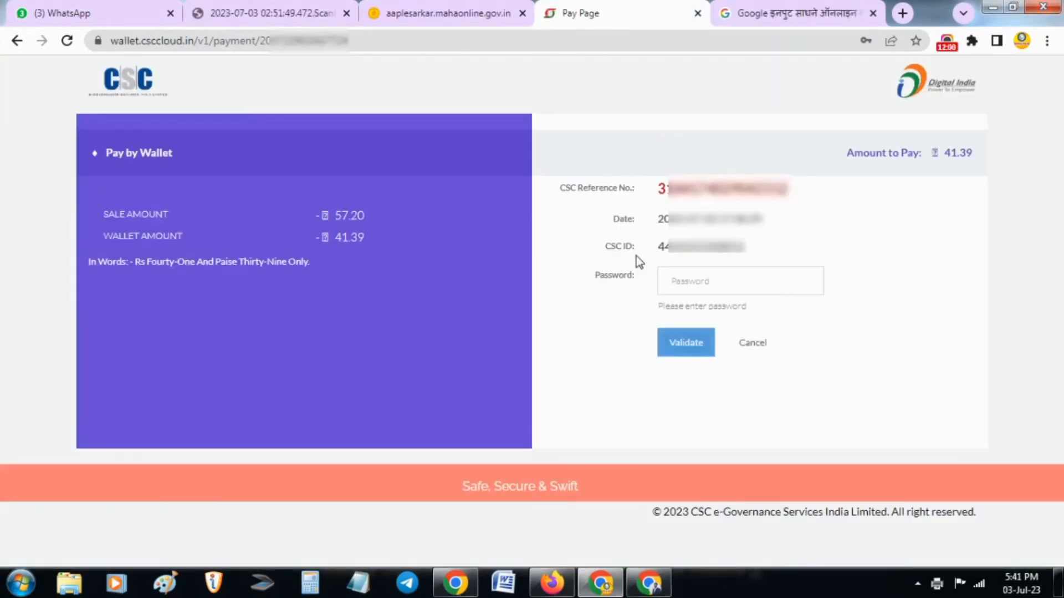
click(691, 277)
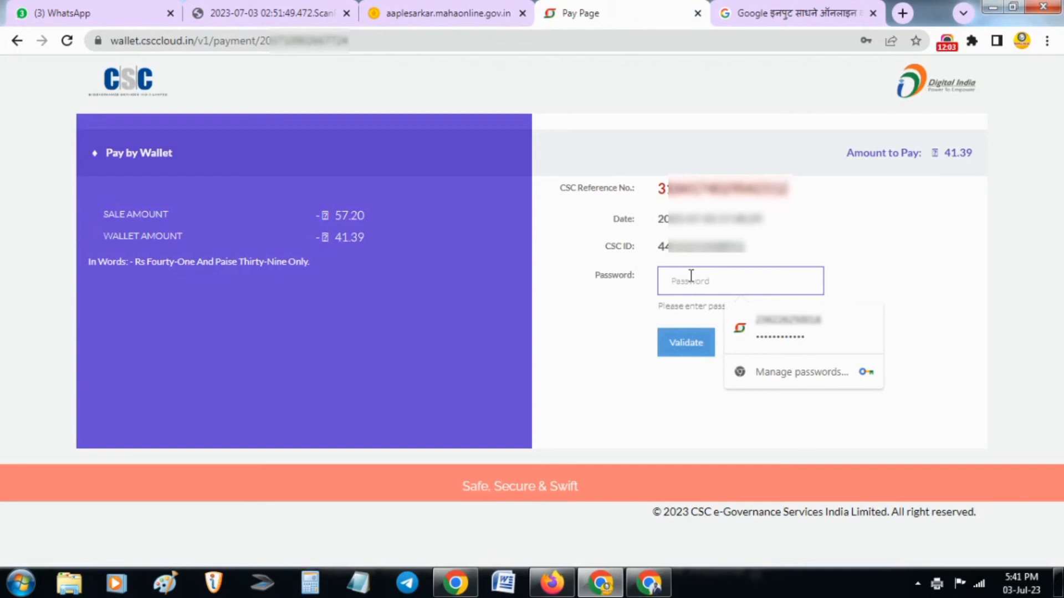
text(x)
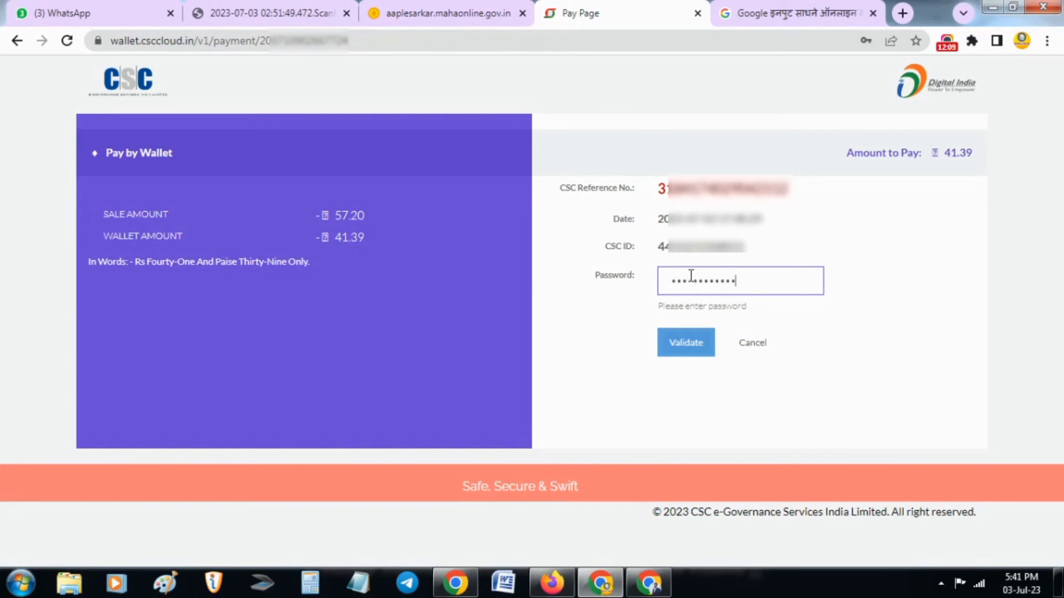
click(698, 346)
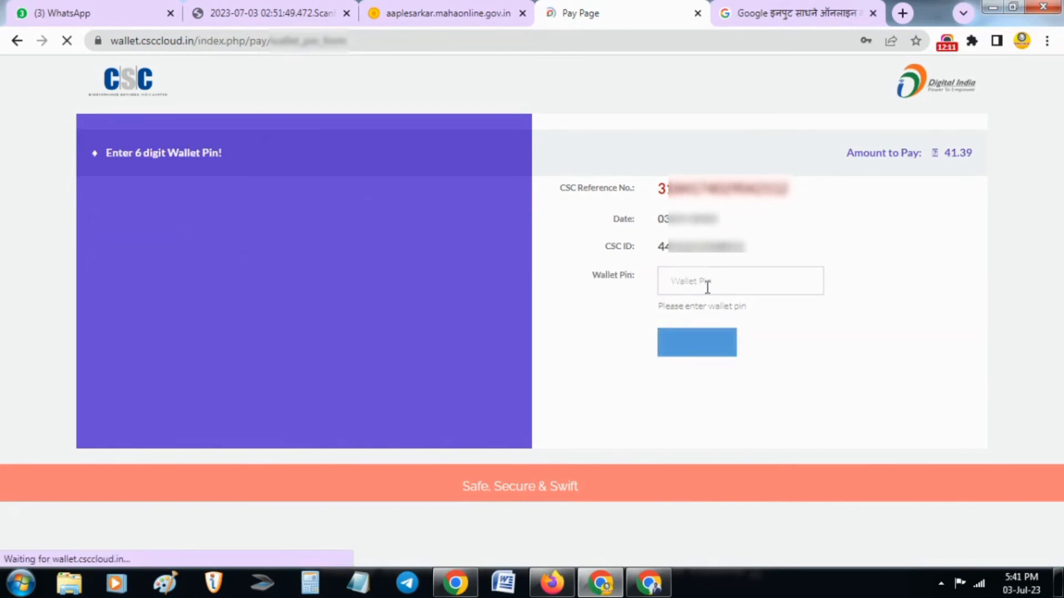
- Enter the 6-digit wallet PIN to pay ₹41.39
click(709, 282)
text(xx)
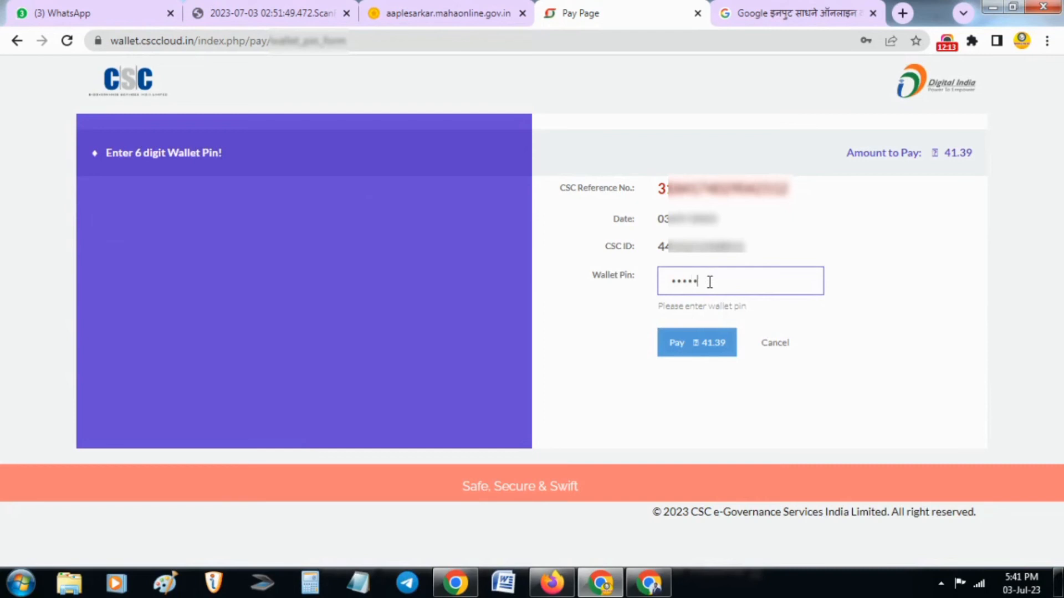
key(Return)
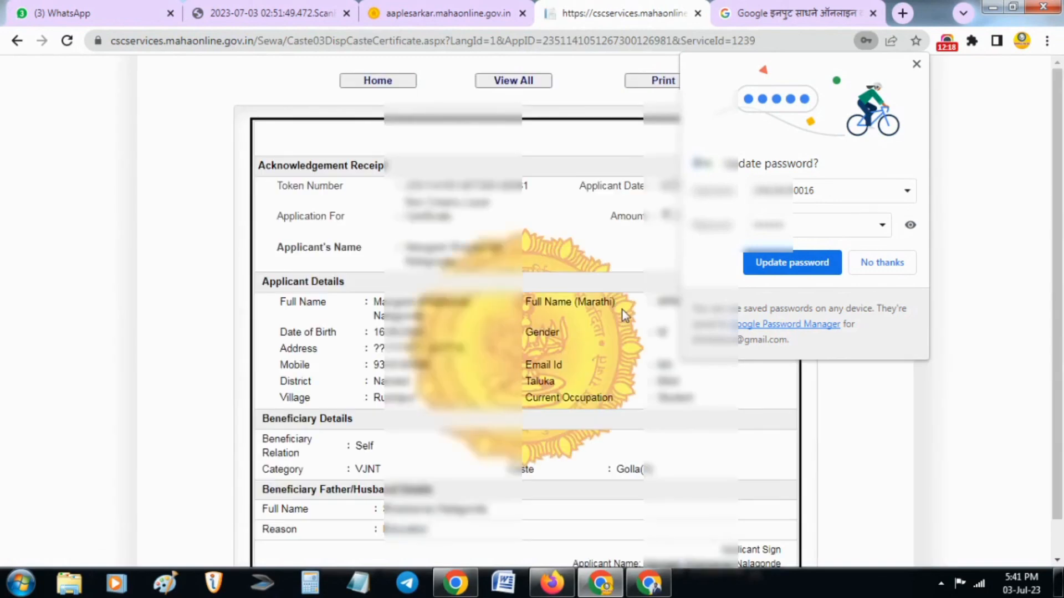
- Decline Chrome's Update password offer and look over the acknowledgement receipt
click(875, 262)
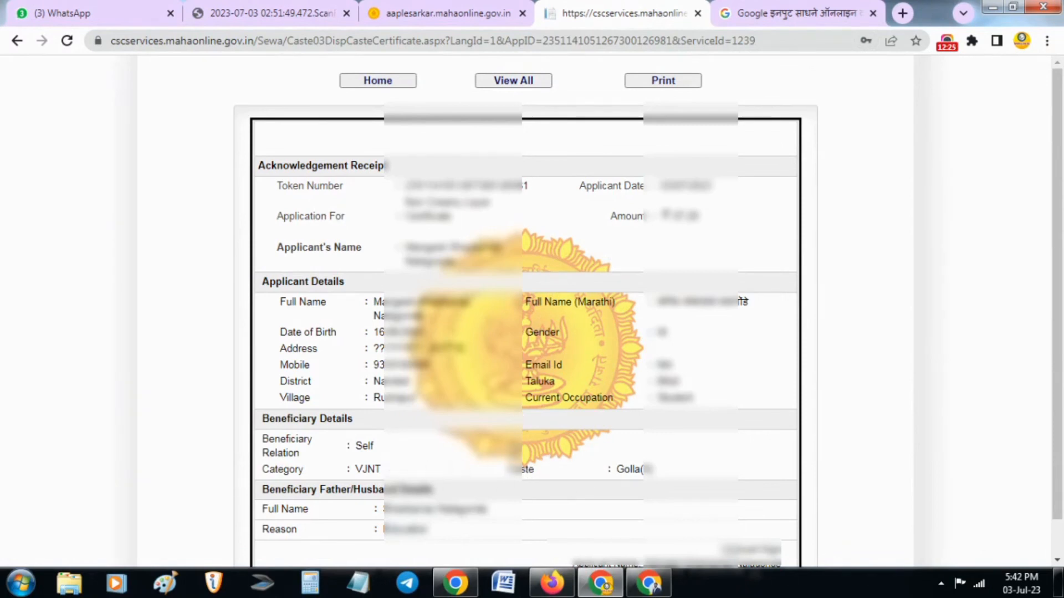
scroll(524, 432, down, 1)
scroll(524, 432, up, 1)
- Print the acknowledgement receipt with the destination set to Save as PDF
click(662, 83)
click(511, 112)
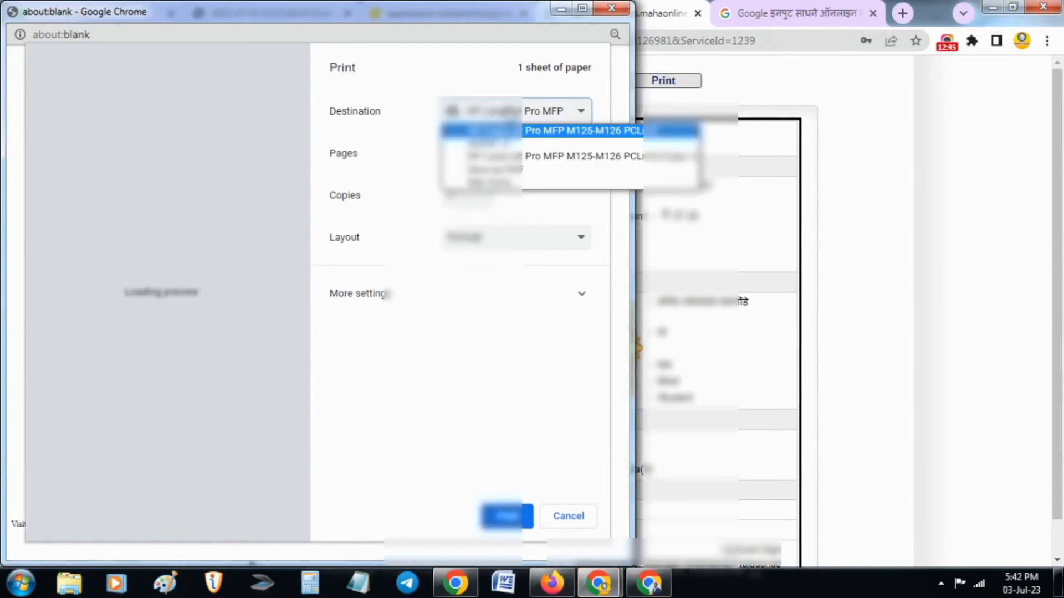
click(501, 166)
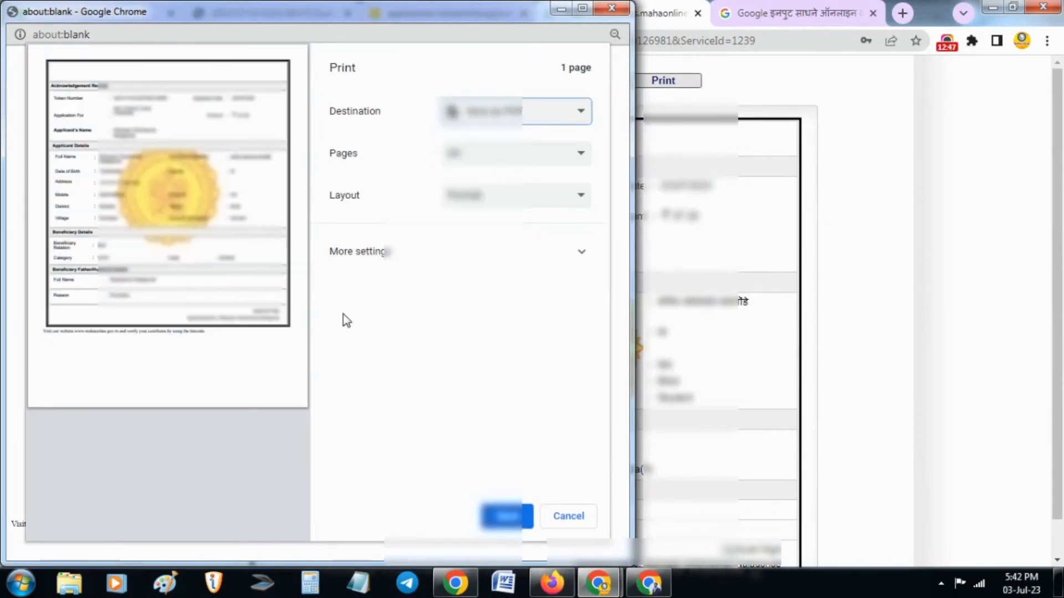
click(451, 264)
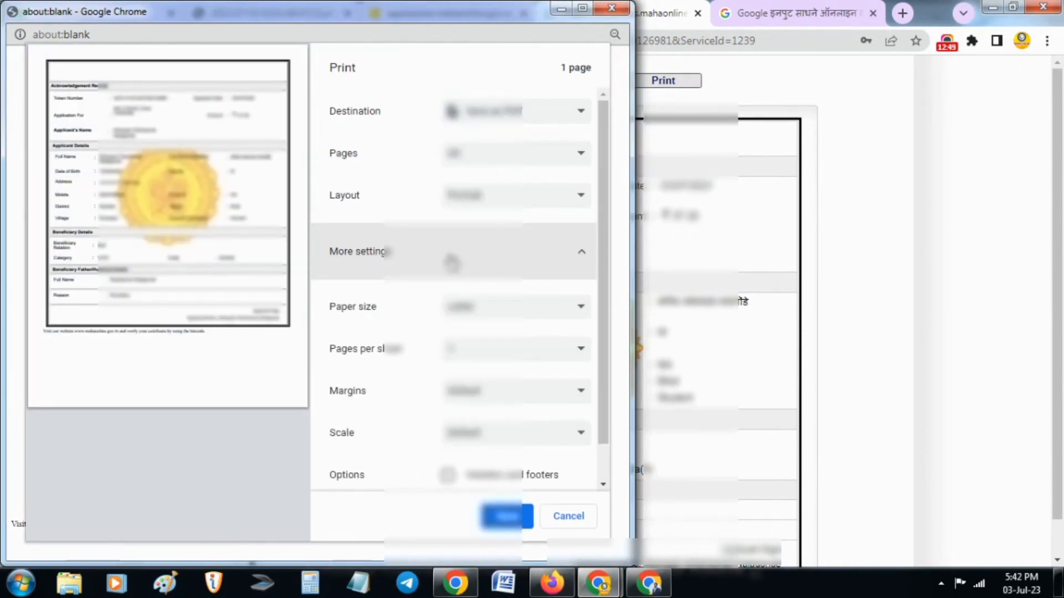
click(451, 258)
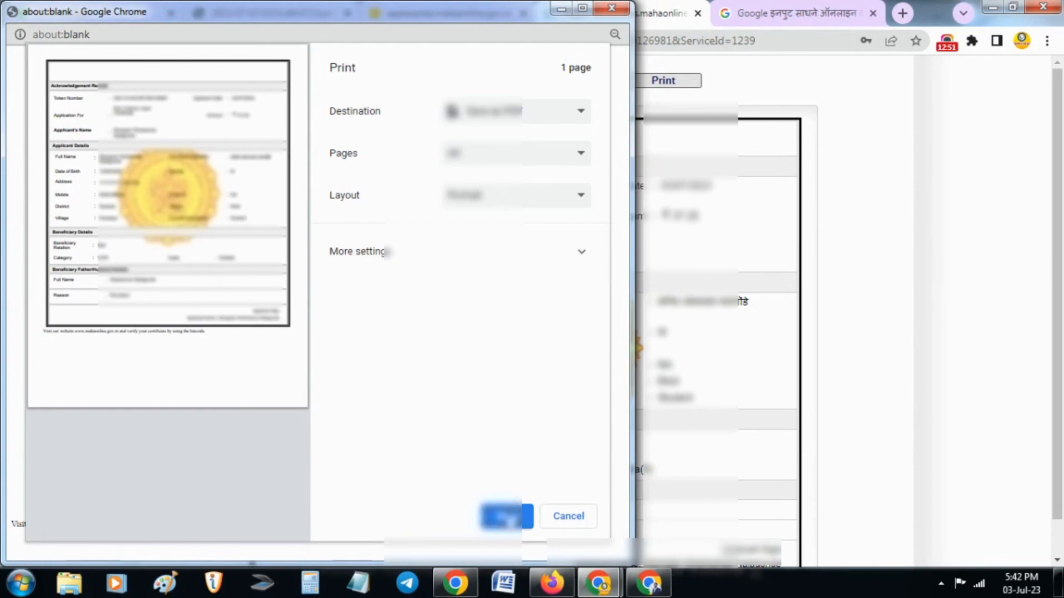
click(507, 515)
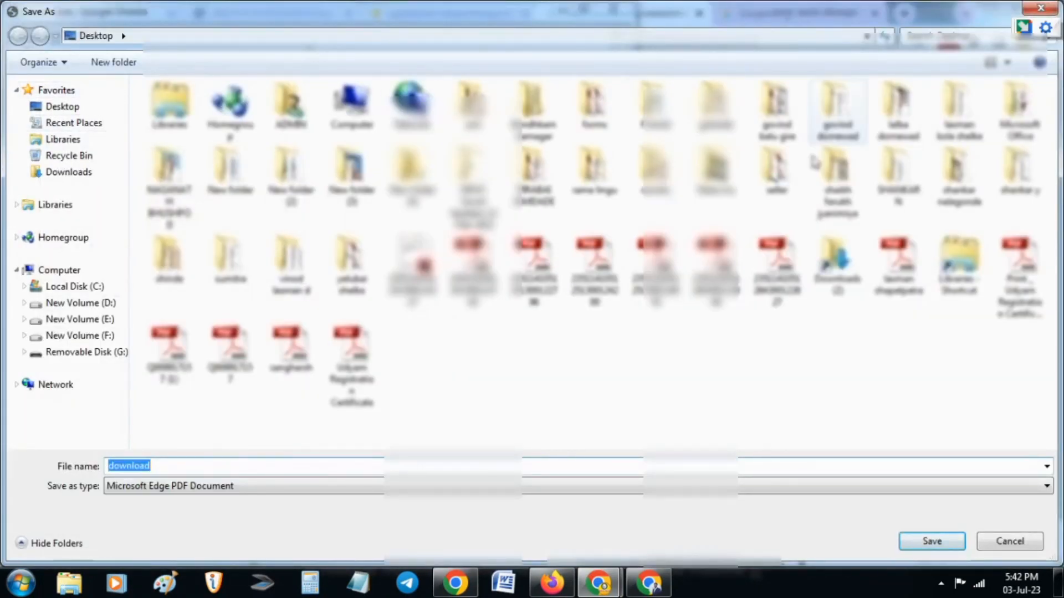
- Save the PDF as 'download' in the applicant's application documents subfolder
click(927, 38)
click(924, 55)
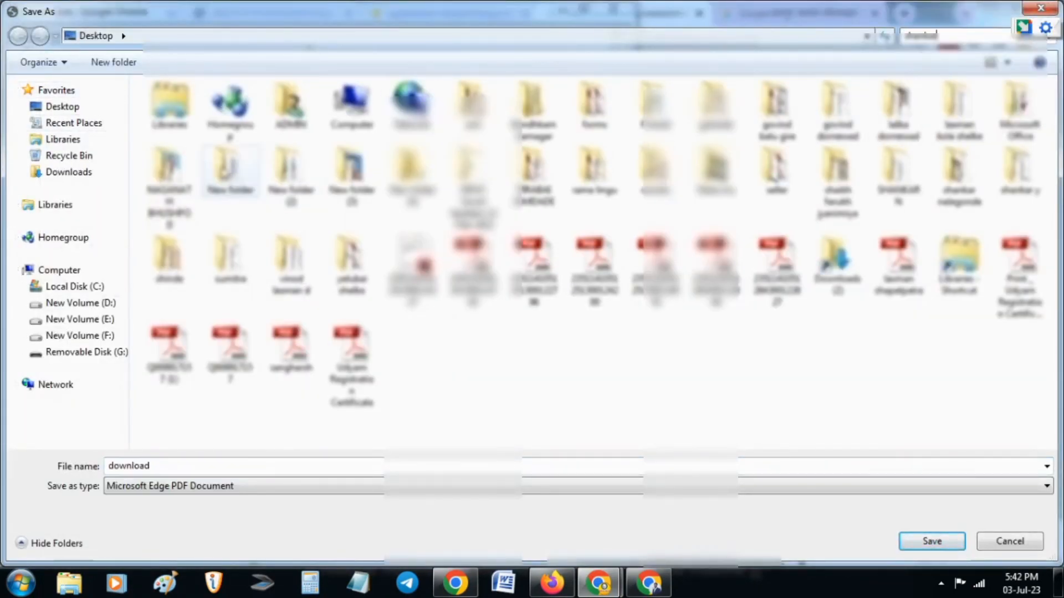
double_click(188, 119)
double_click(199, 111)
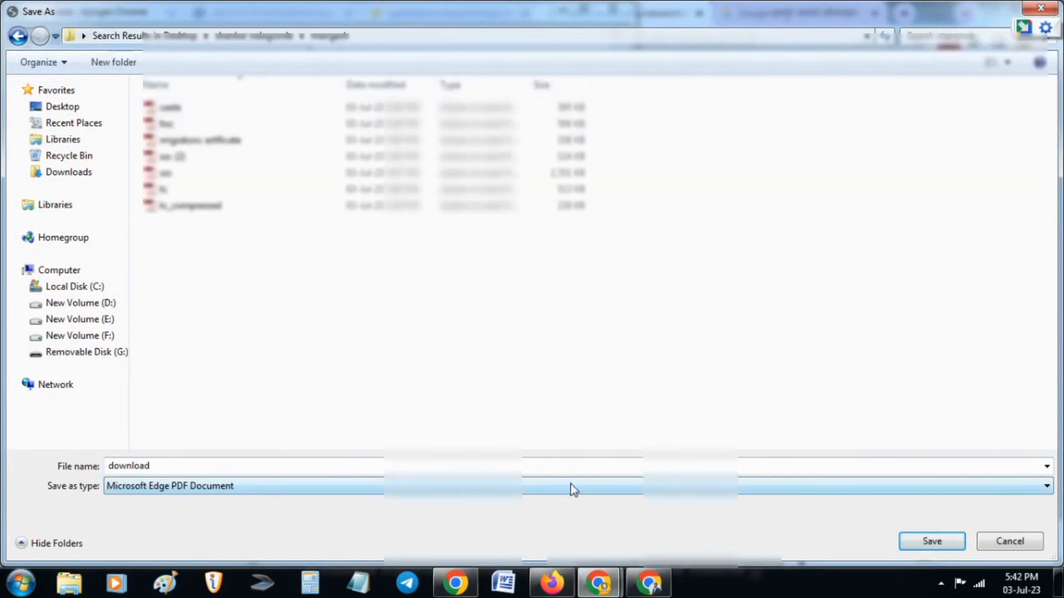
click(928, 543)
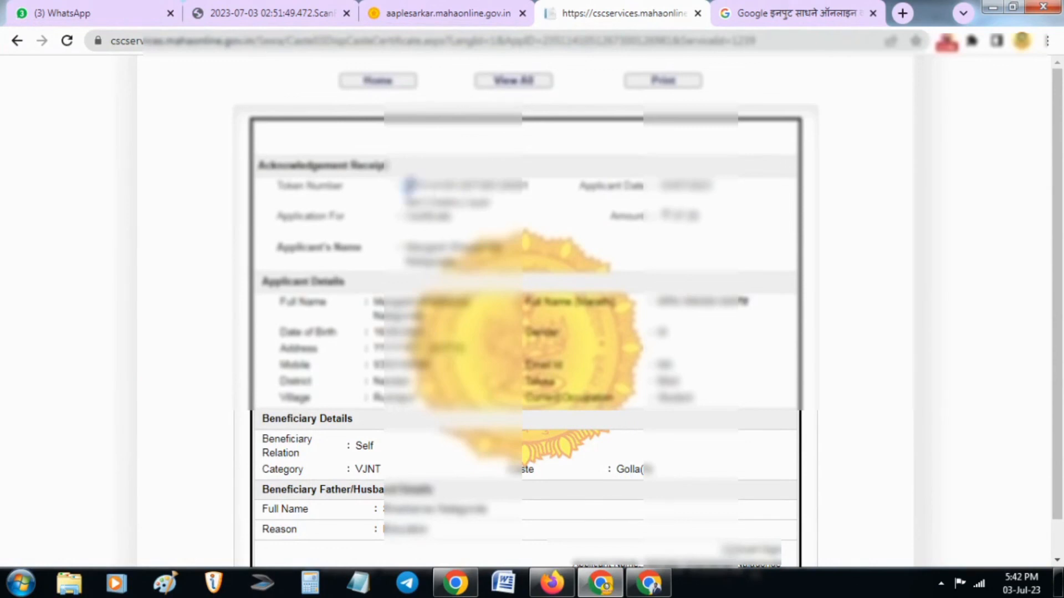
- Select and then deselect the application token number on the receipt
drag(410, 187, 585, 192)
click(591, 194)
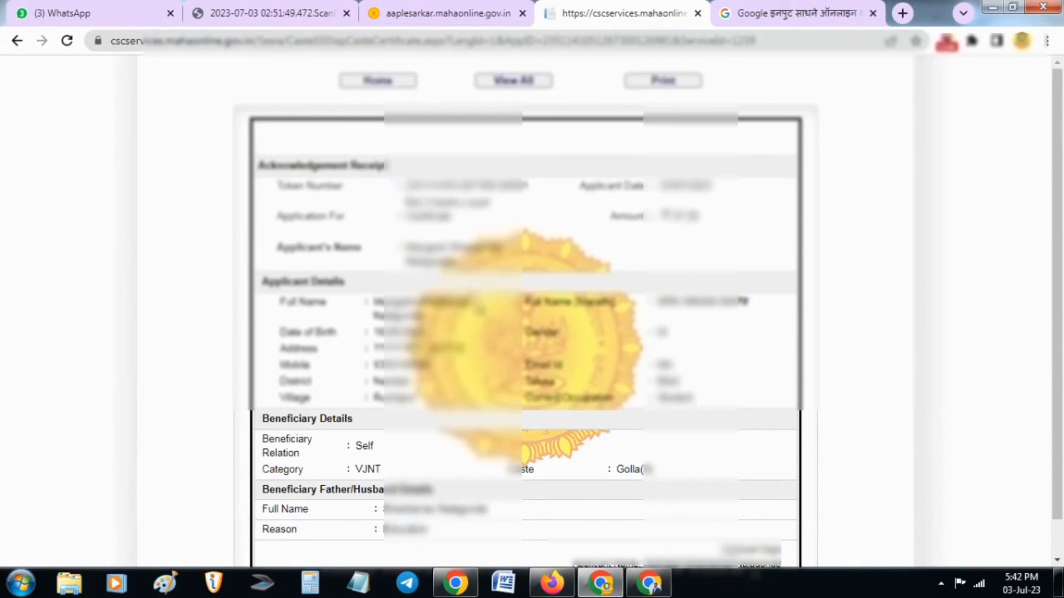